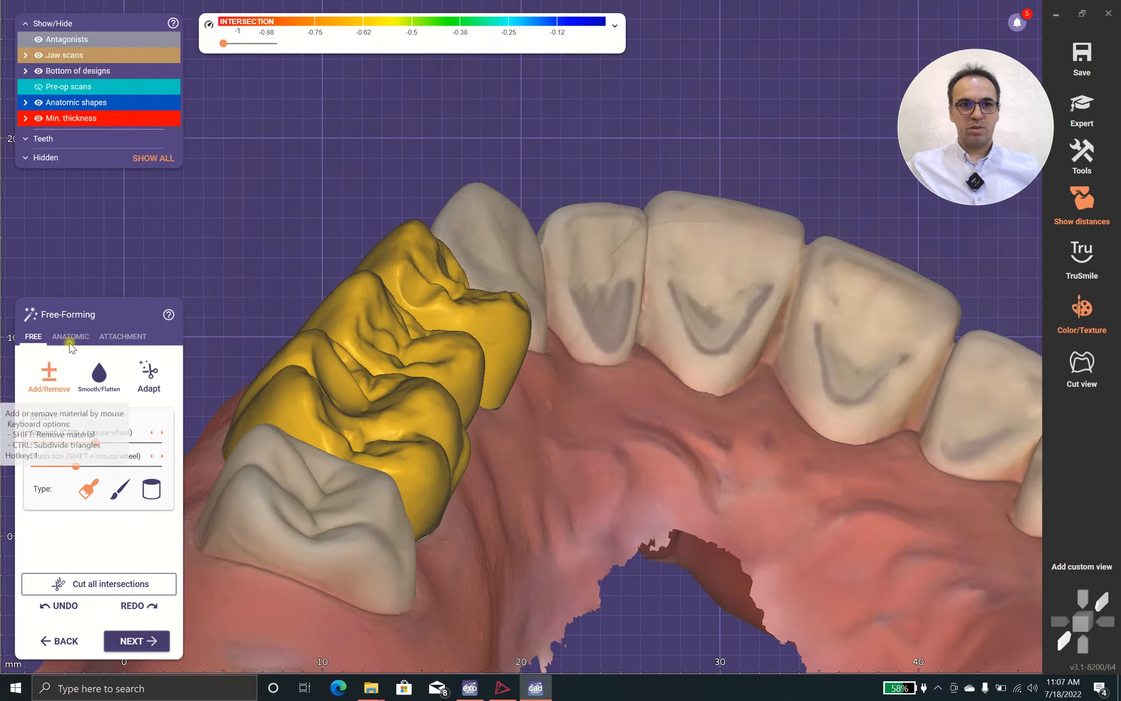
Look through the anatomic and attachment free-forming modes, and inspect the cusps of the three crowns from several angles
left_click(70, 336)
scroll(279, 377, "up", 2)
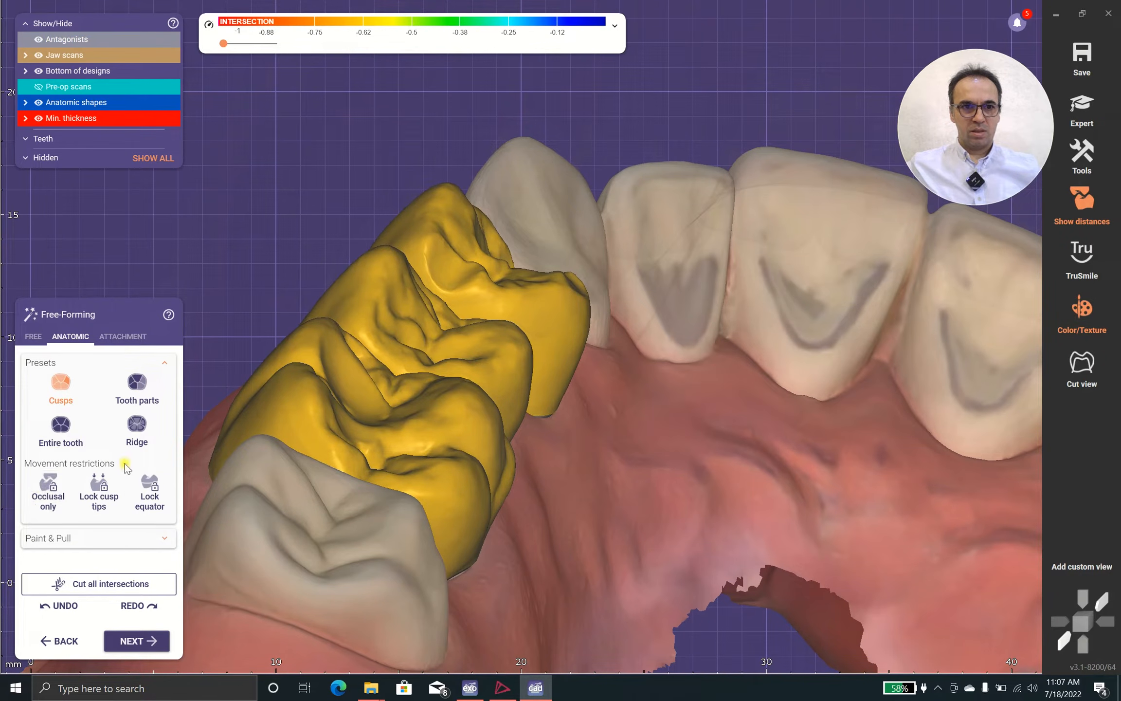
left_click(119, 336)
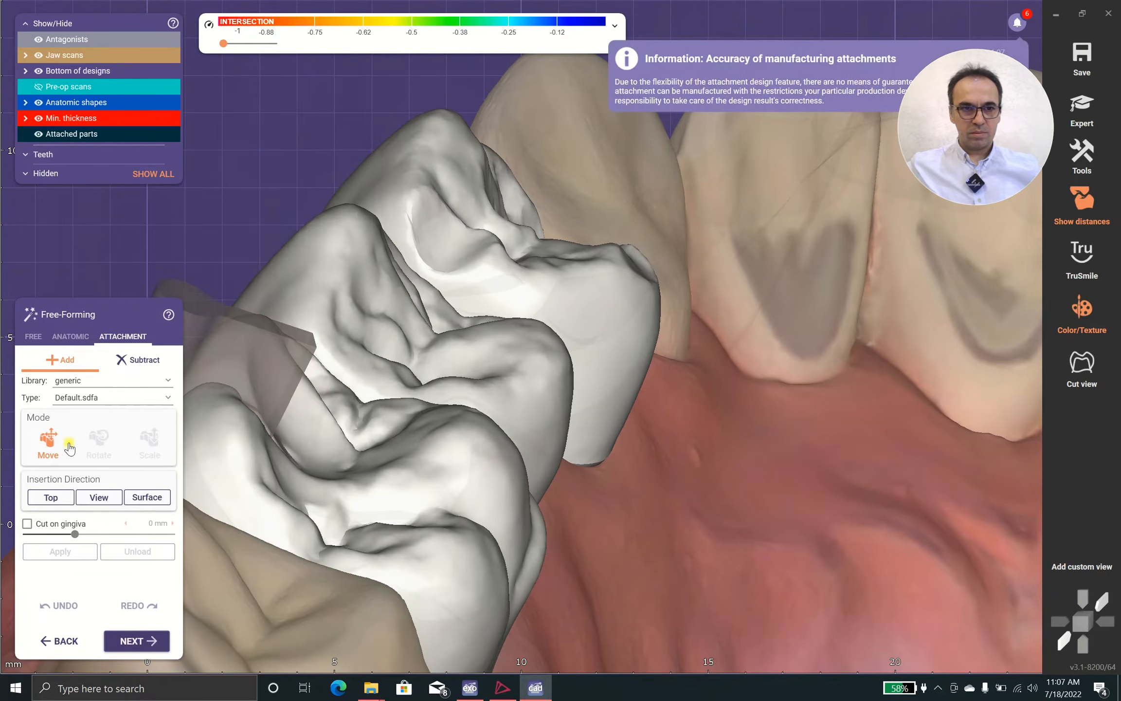
left_click(68, 334)
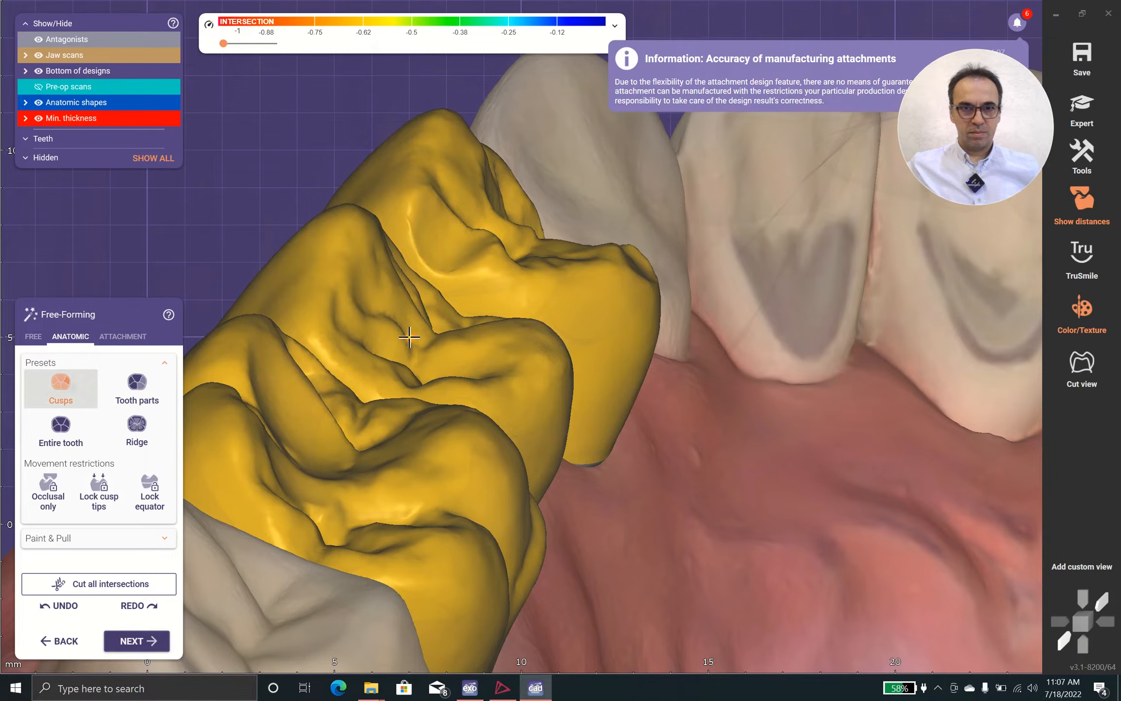
right_click_drag(613, 281, 496, 244)
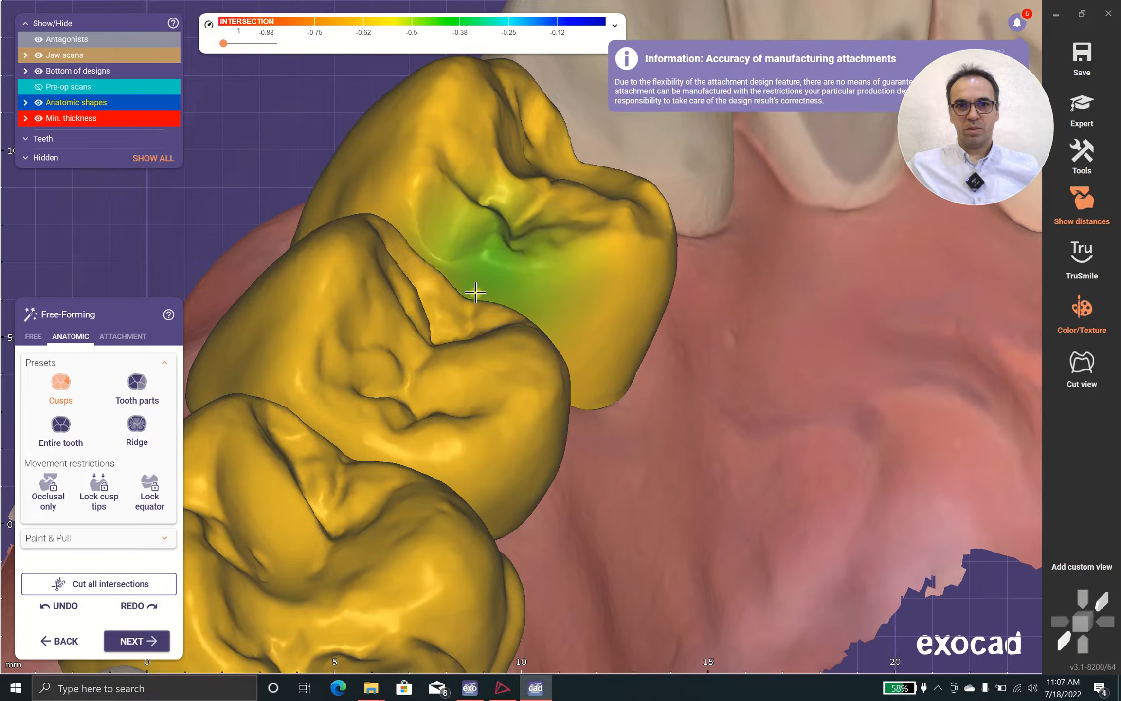
right_click_drag(457, 302, 383, 495)
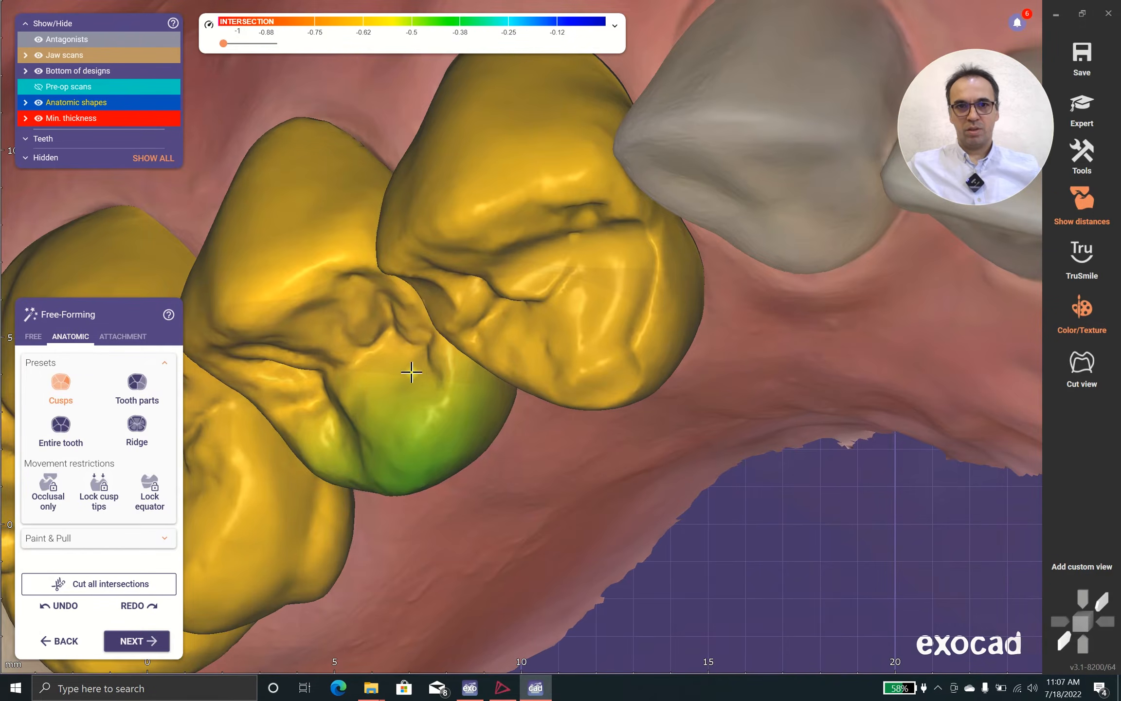
Reshape the mesial part of the second premolar crown toward the antagonist using anatomic free-forming with the Tooth parts preset
left_click(33, 336)
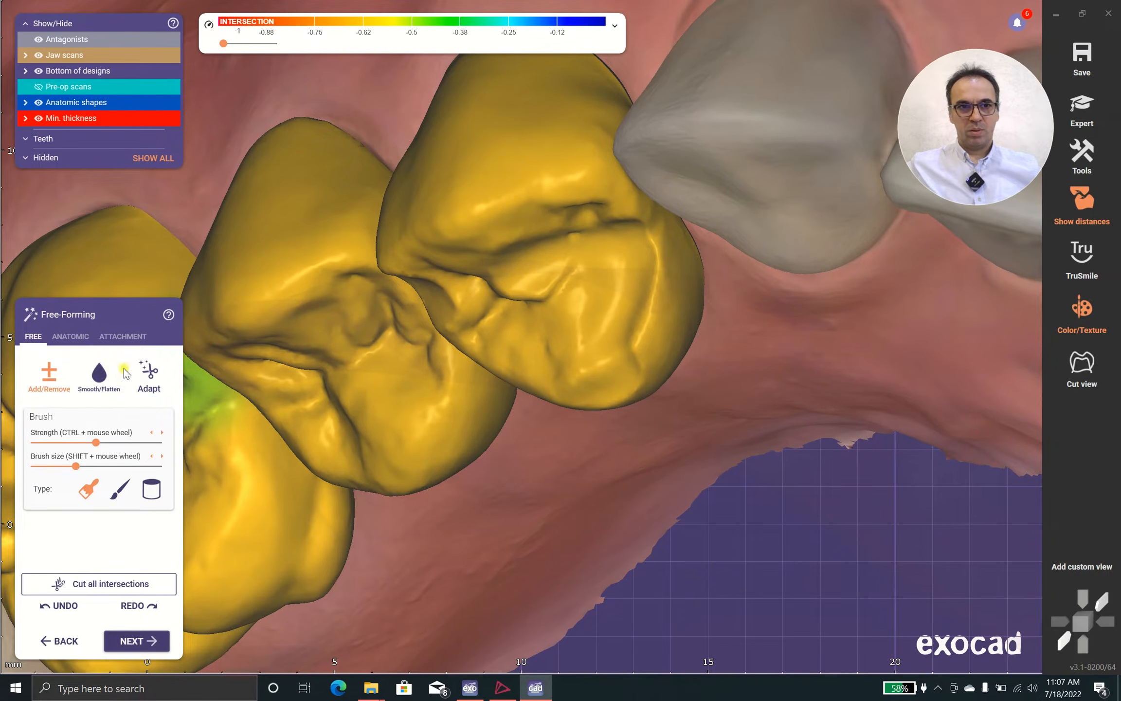
left_click(71, 336)
left_click(137, 381)
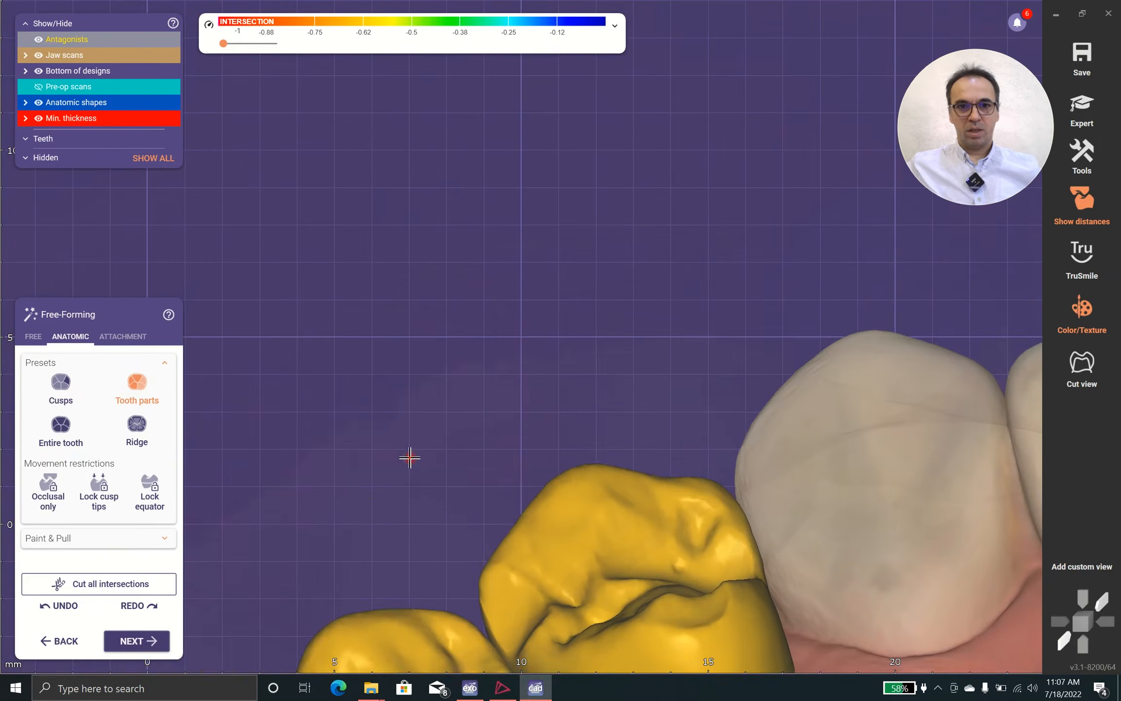
right_click_drag(409, 457, 444, 417)
scroll(445, 356, "down", 3)
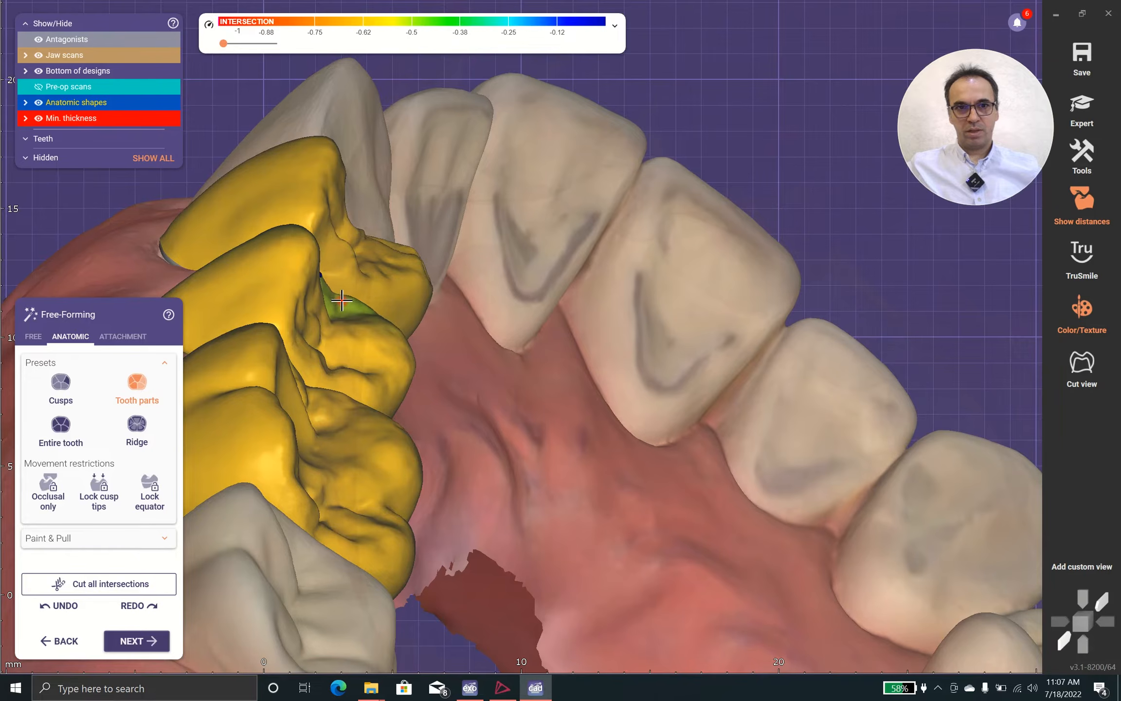
right_click_drag(355, 360, 350, 480)
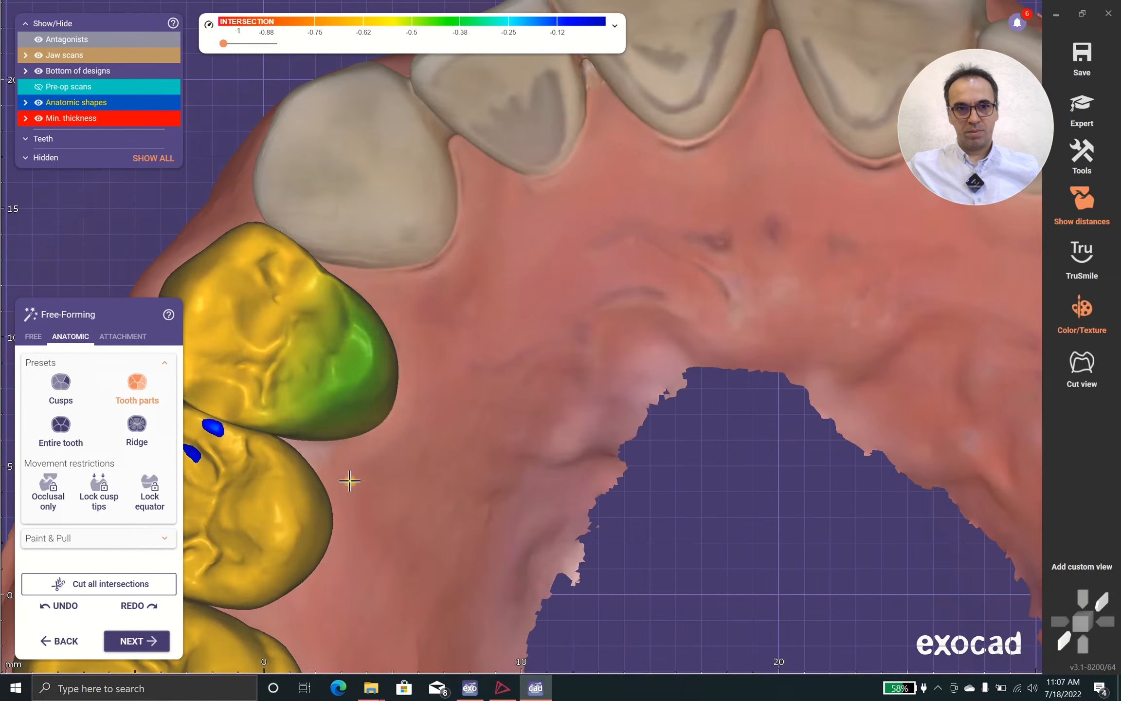
middle_click_drag(350, 480, 593, 393)
right_click_drag(573, 400, 564, 421)
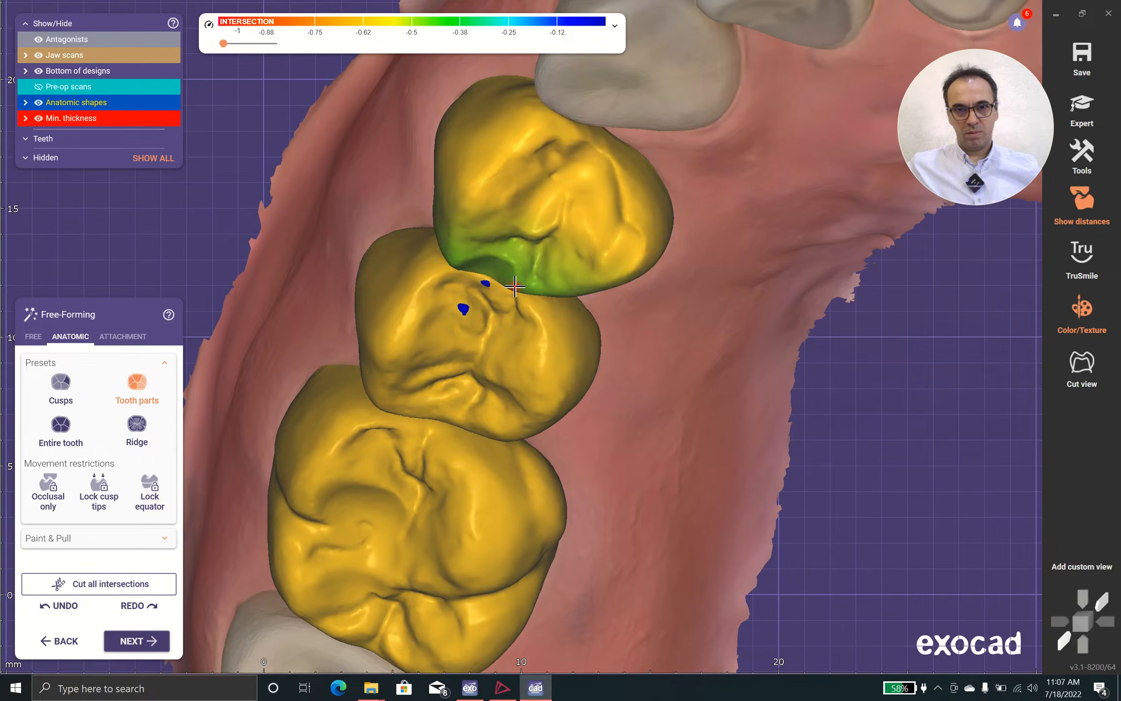
right_click_drag(515, 278, 518, 286)
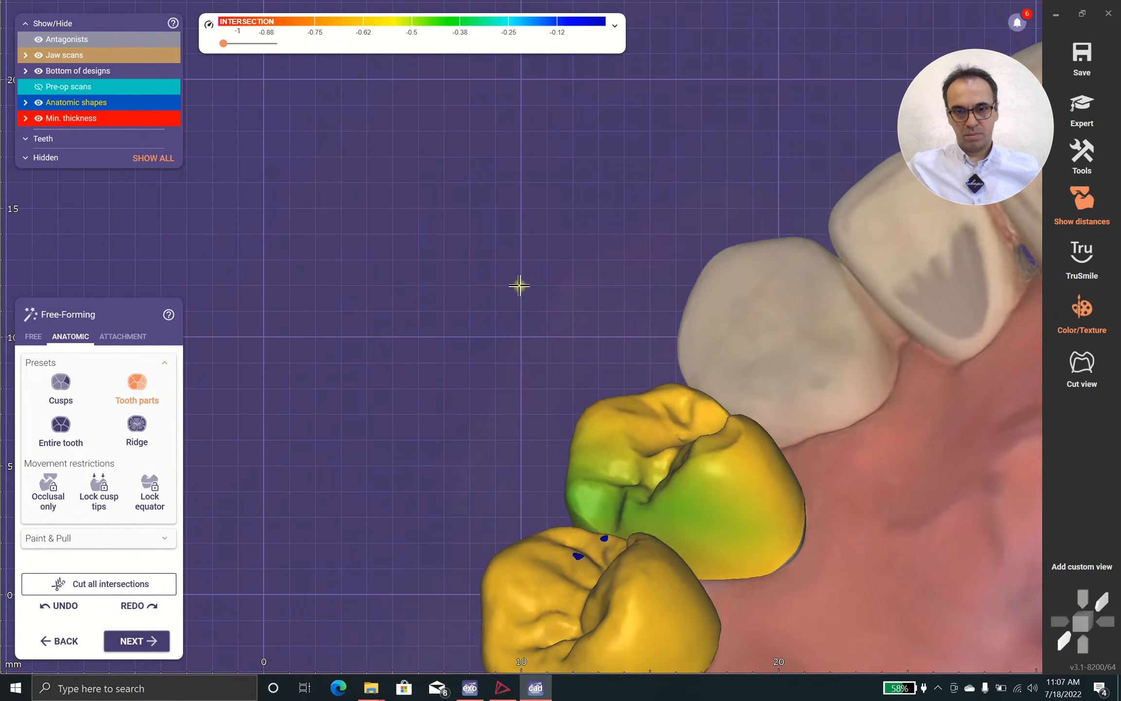
Adjust the distal part of the second premolar crown toward the antagonist with the Tooth parts preset
middle_click_drag(502, 445, 468, 303)
right_click_drag(468, 303, 451, 239)
left_click_drag(434, 224, 428, 237)
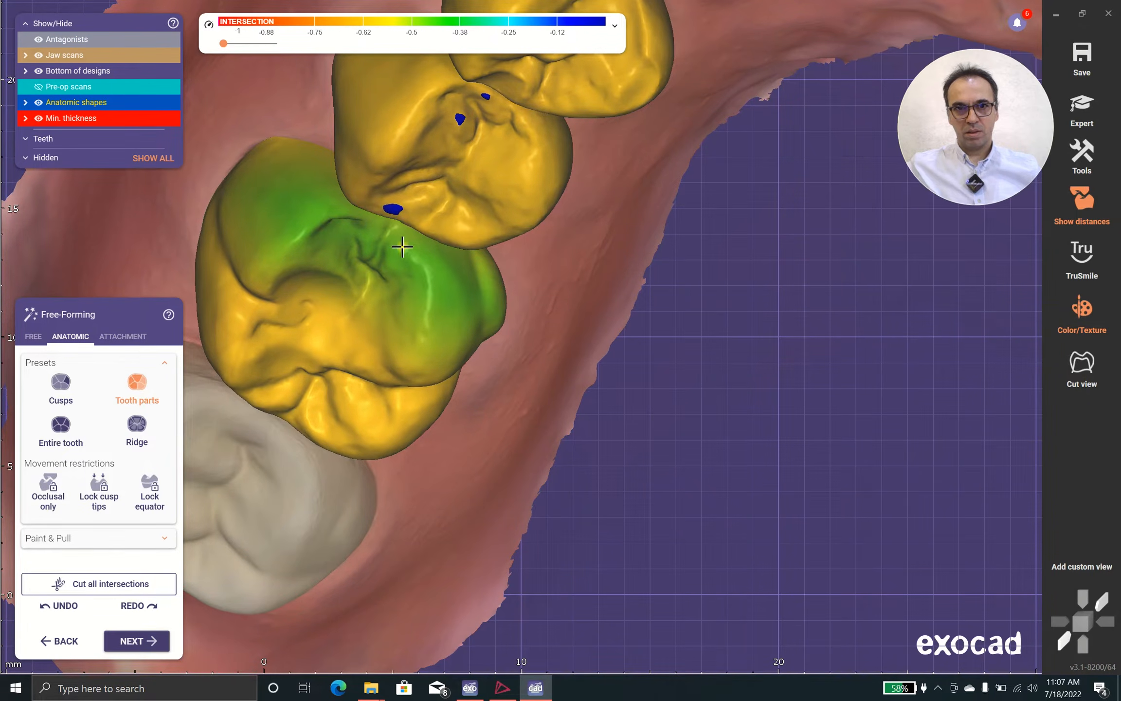
Move the palatal part of the first premolar crown into contact with the antagonist
scroll(416, 316, "down", 3)
right_click_drag(460, 368, 421, 359)
scroll(408, 333, "up", 3)
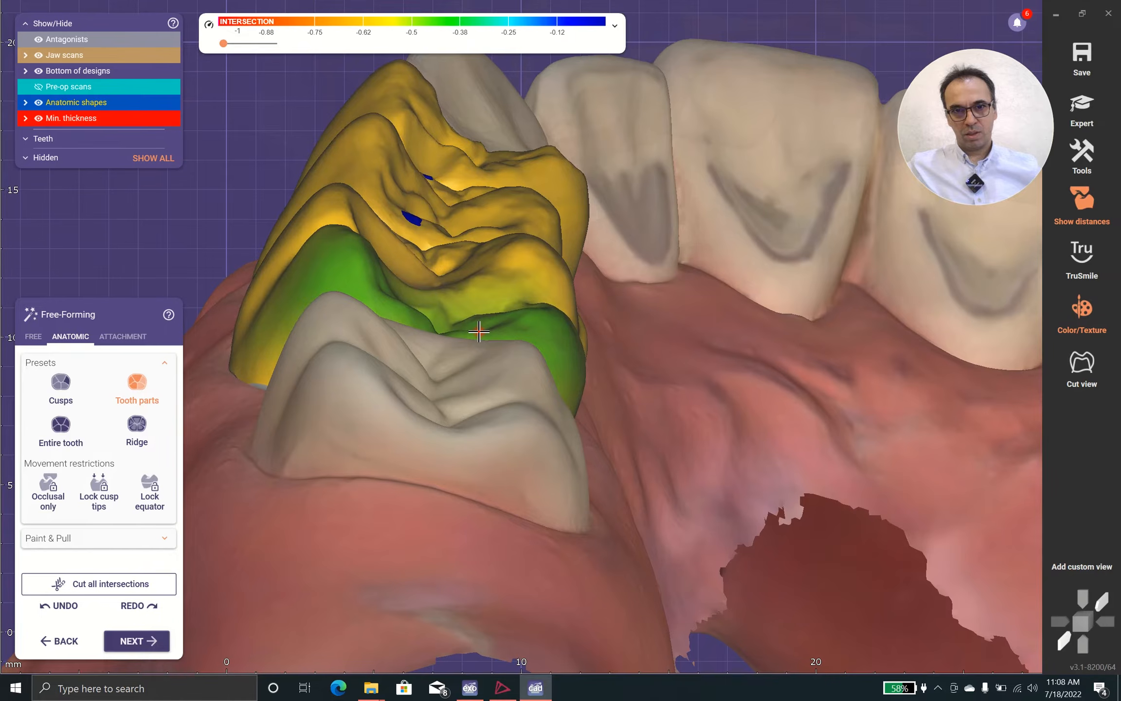
right_click_drag(556, 301, 418, 512)
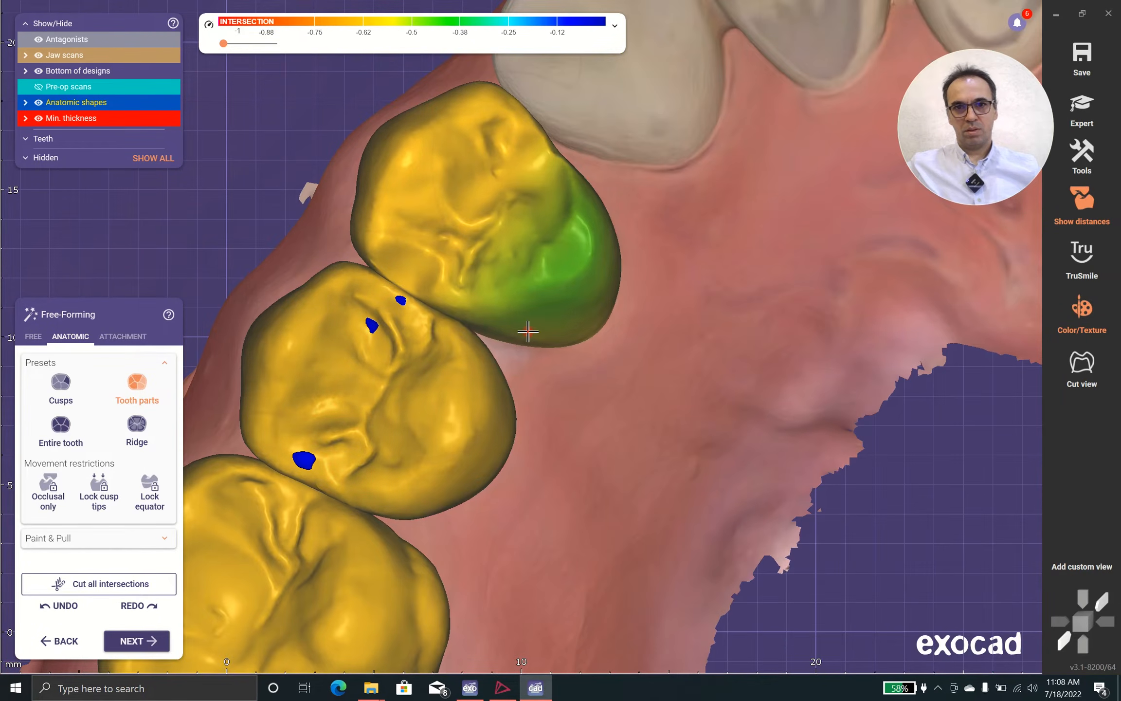
scroll(575, 284, "down", 2)
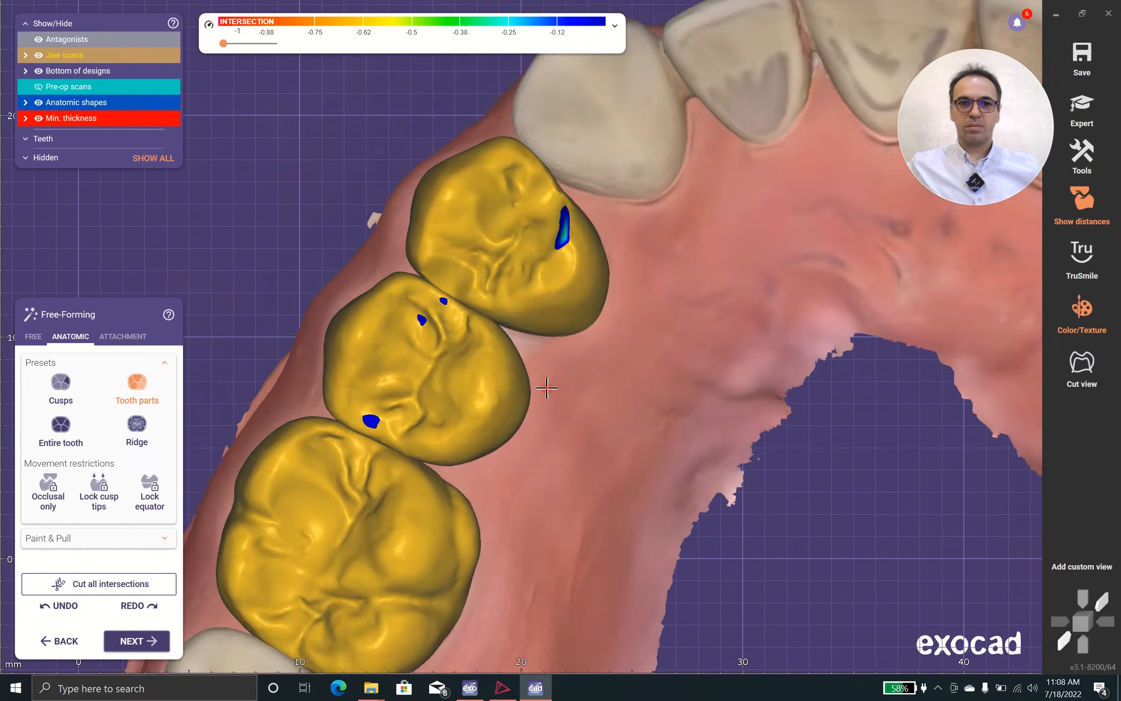
Refine the contact spots on both premolar crowns with the Add/Remove brush, and add material in the first premolar's central area
left_click(34, 336)
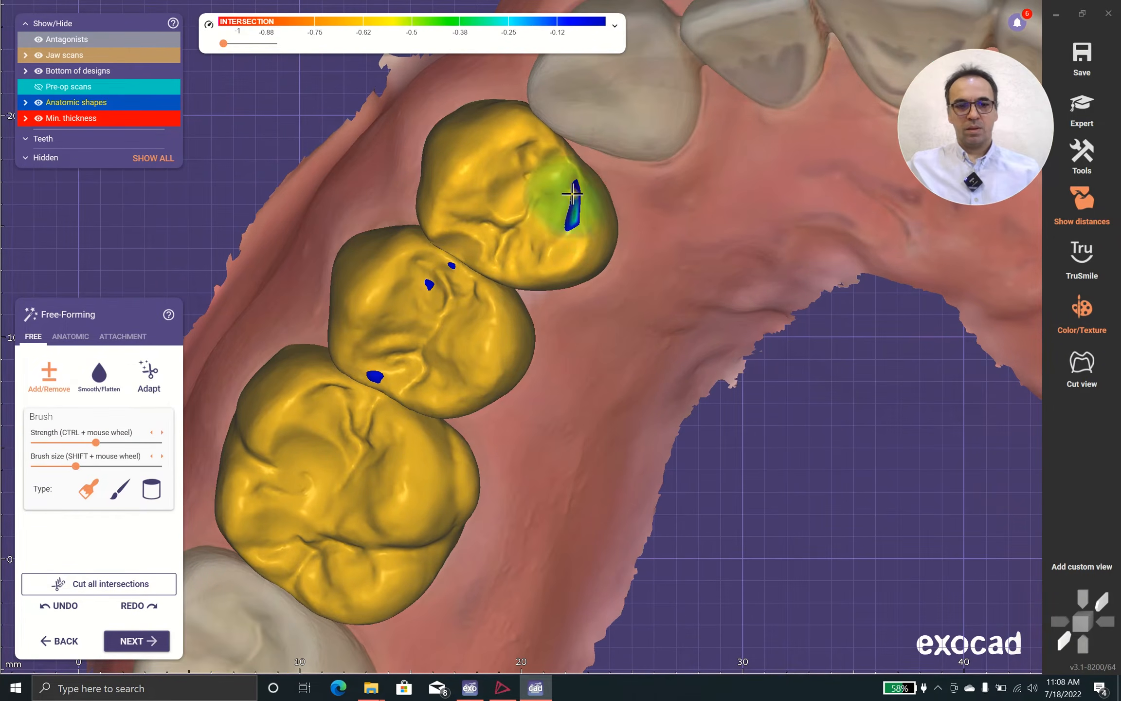
left_click_drag(573, 194, 573, 215)
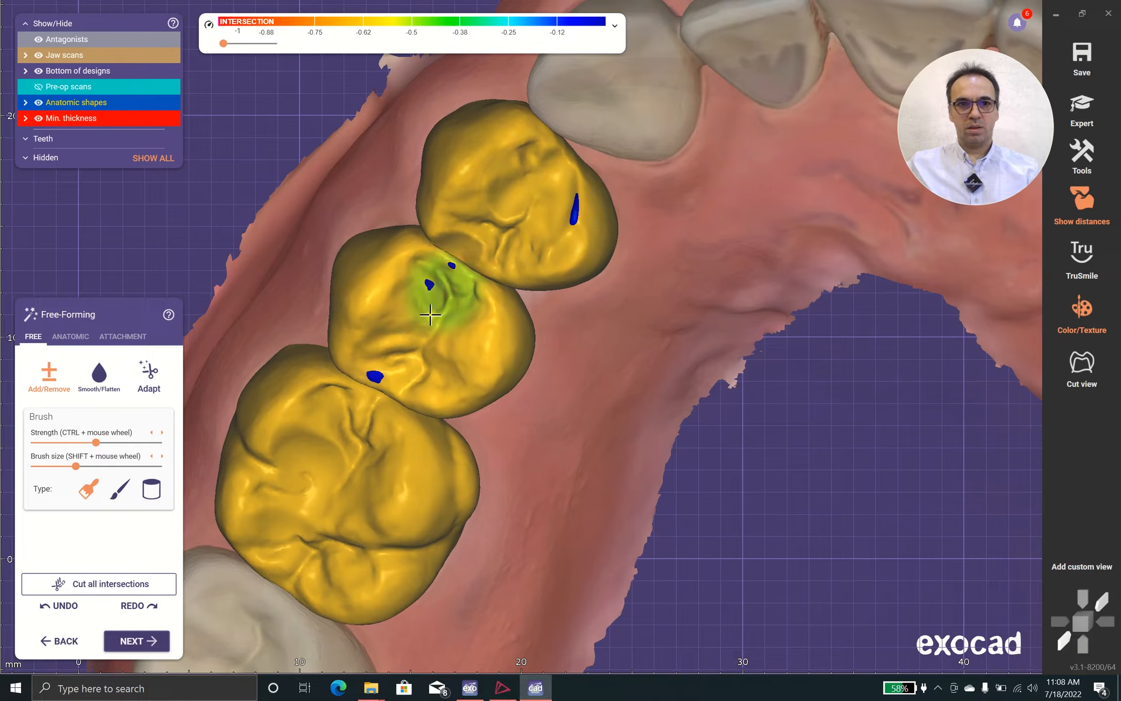
left_click(426, 286, "shift")
left_click(375, 357, "shift")
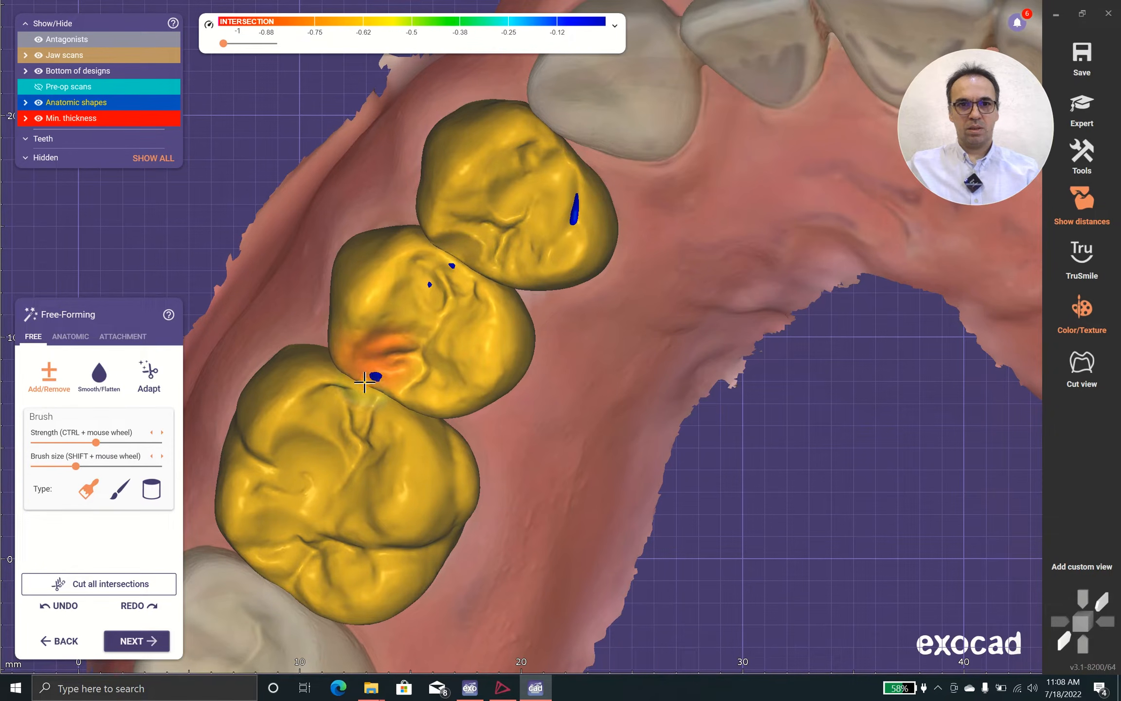
left_click(577, 222, "shift")
left_click(529, 170)
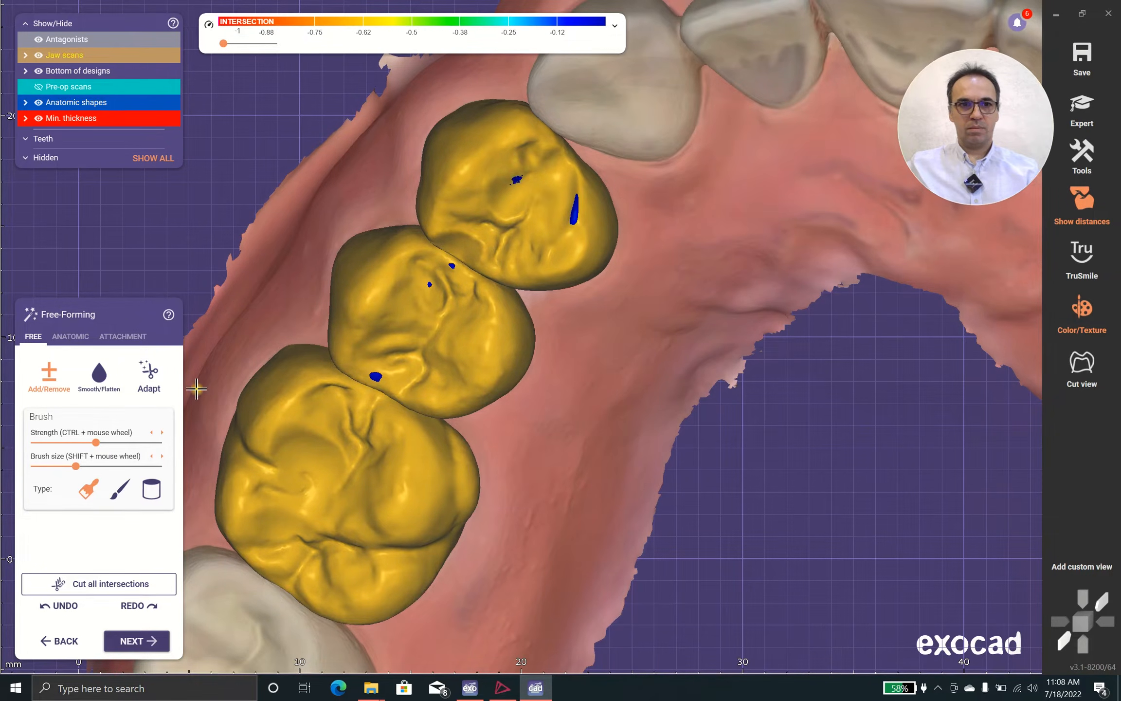
Show the antagonists at full opacity and examine how the crowns meet the opposing teeth from the cheek side
scroll(292, 351, "down", 3)
right_click_drag(414, 388, 450, 352)
scroll(451, 353, "down", 2)
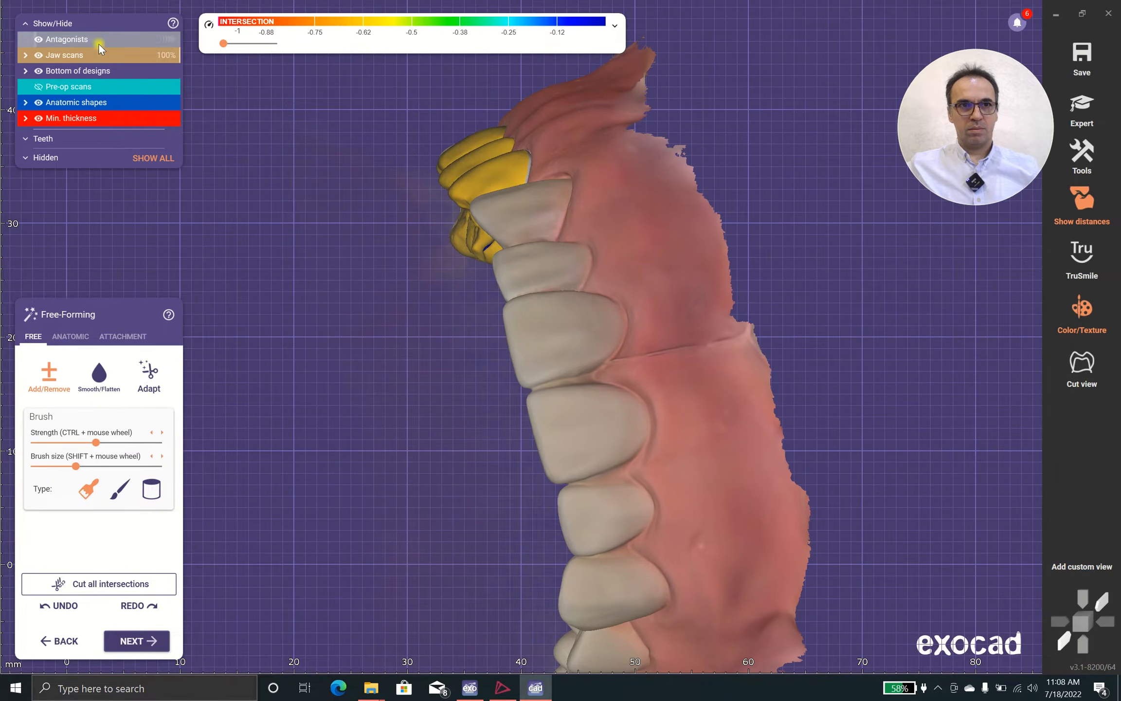
left_click_drag(101, 42, 223, 48)
right_click_drag(415, 259, 466, 203)
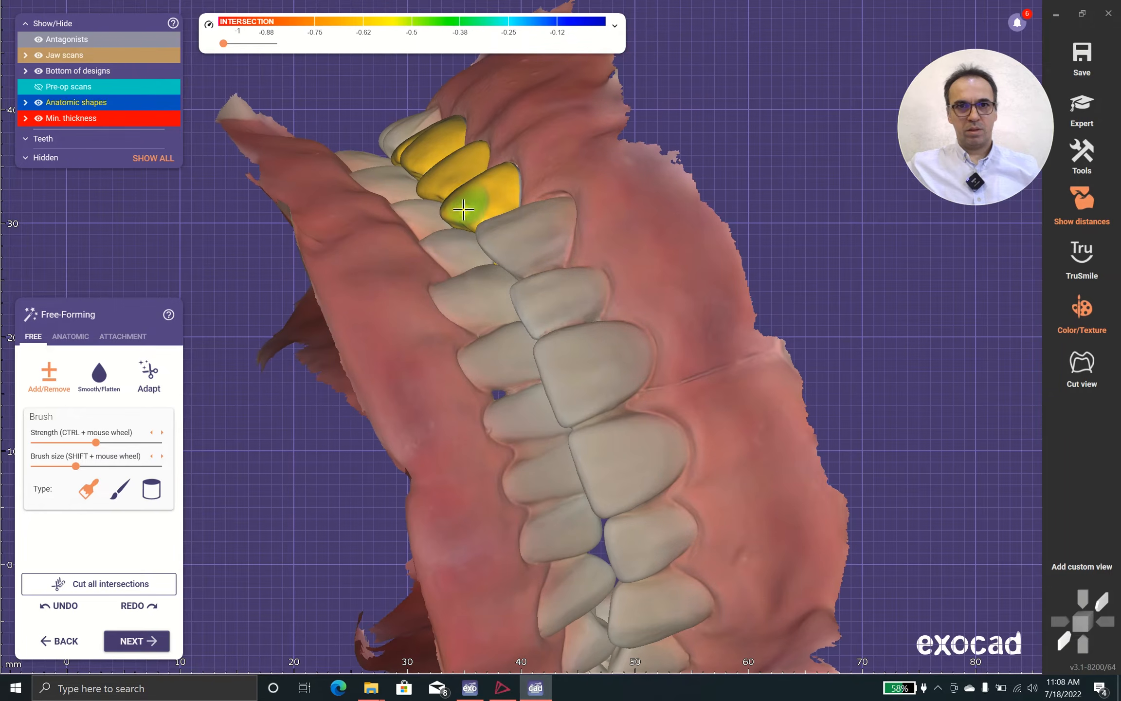
Adjust the buccal cusp of the first premolar crown against the neighbouring canine using the anatomic Cusps preset
left_click(71, 337)
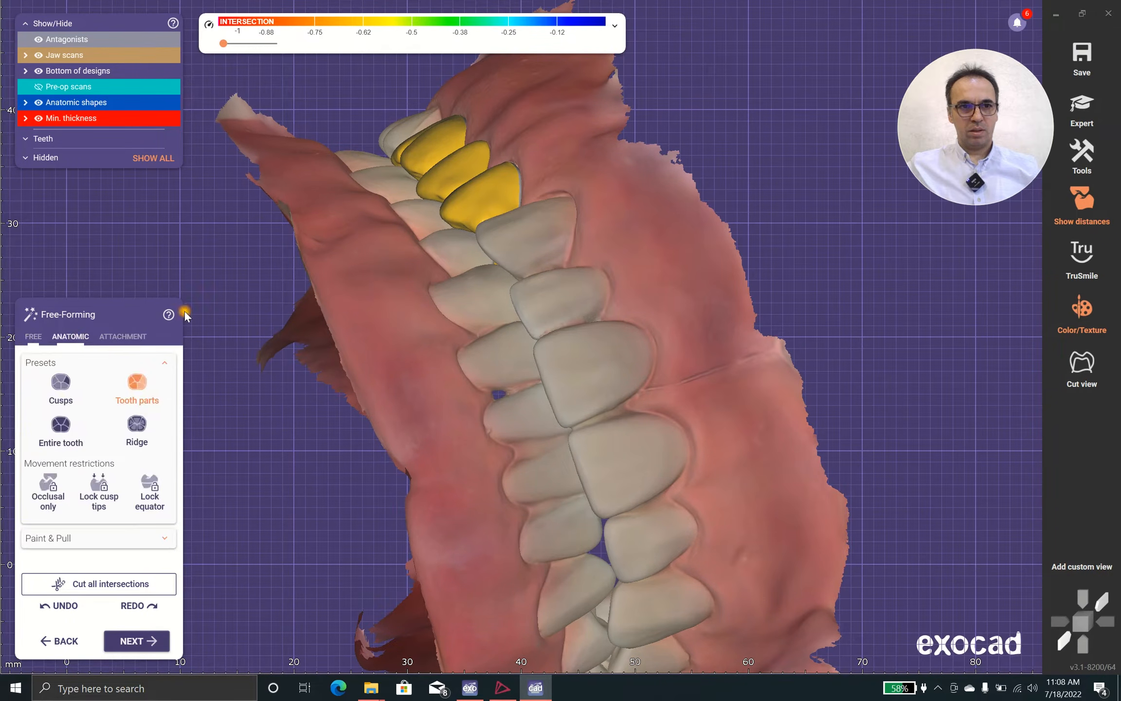
left_click(60, 383)
scroll(412, 173, "up", 3)
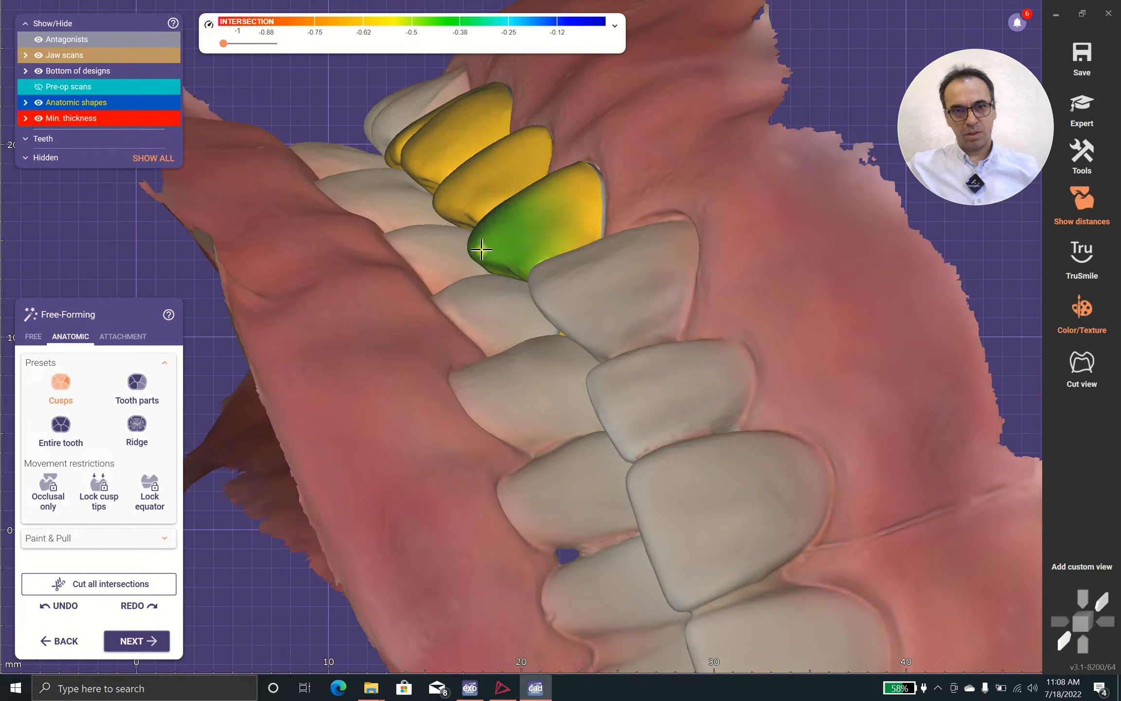
right_click_drag(534, 279, 508, 233)
right_click_drag(427, 221, 430, 220)
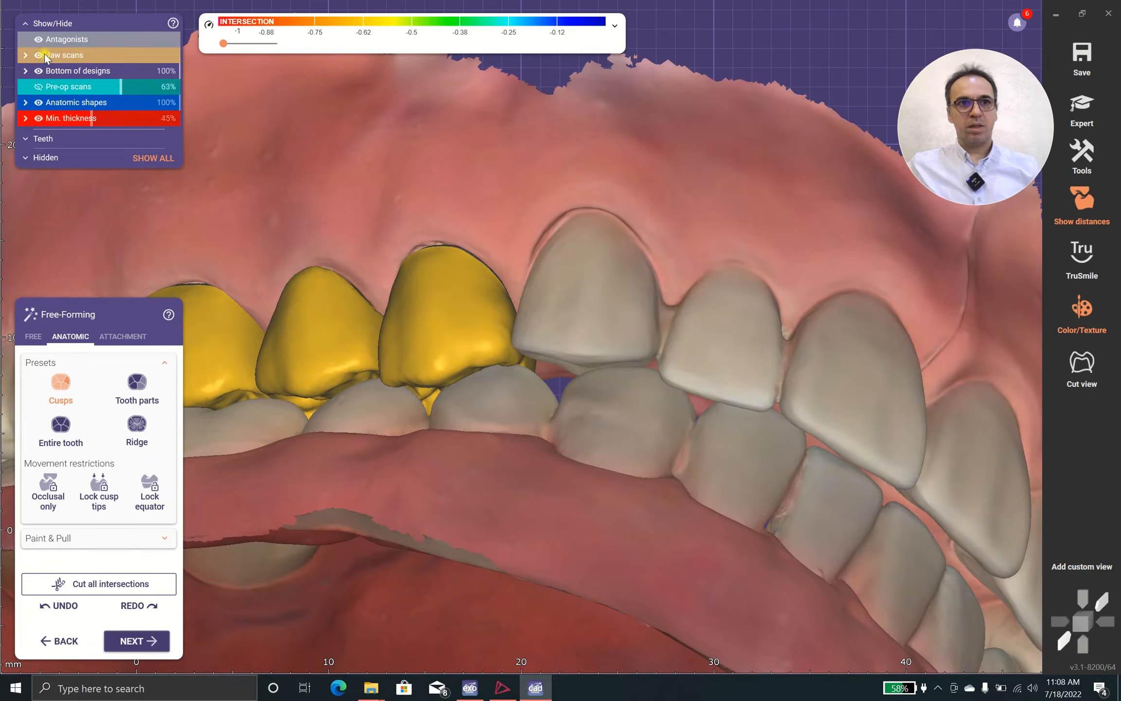
Hide the antagonists and smooth the contact spots on the first and second premolar crowns with Smooth/Flatten
left_click(38, 40)
right_click_drag(370, 430, 67, 347)
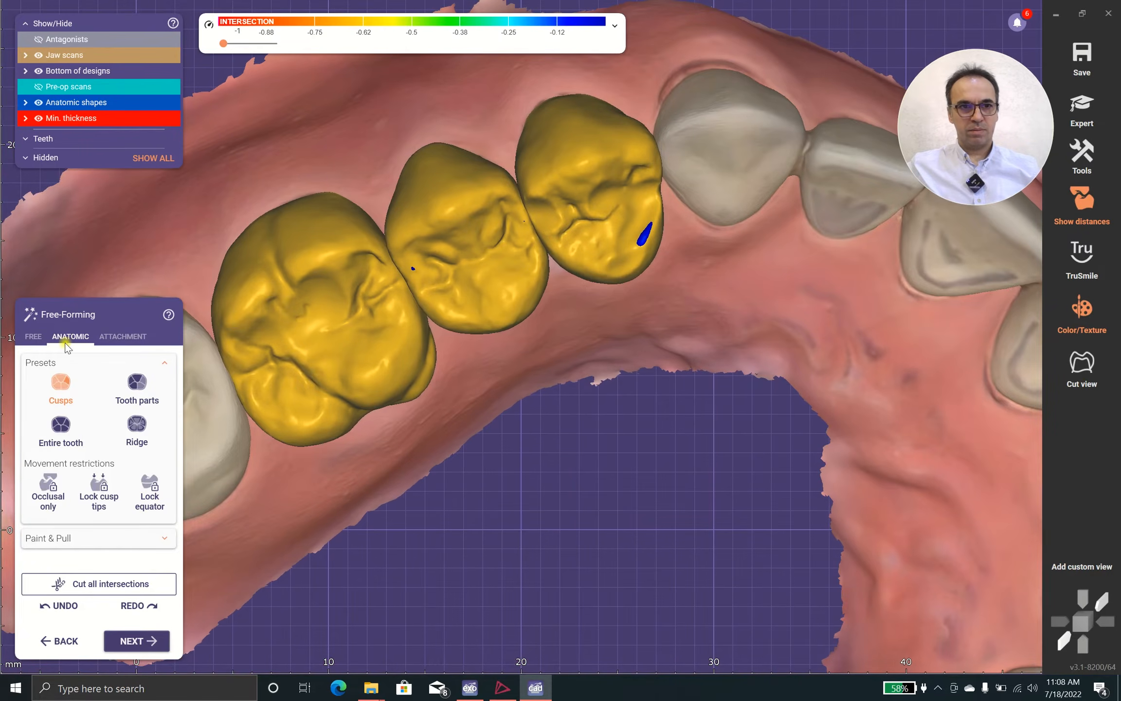
left_click(30, 336)
left_click(99, 374)
scroll(638, 258, "up", 2)
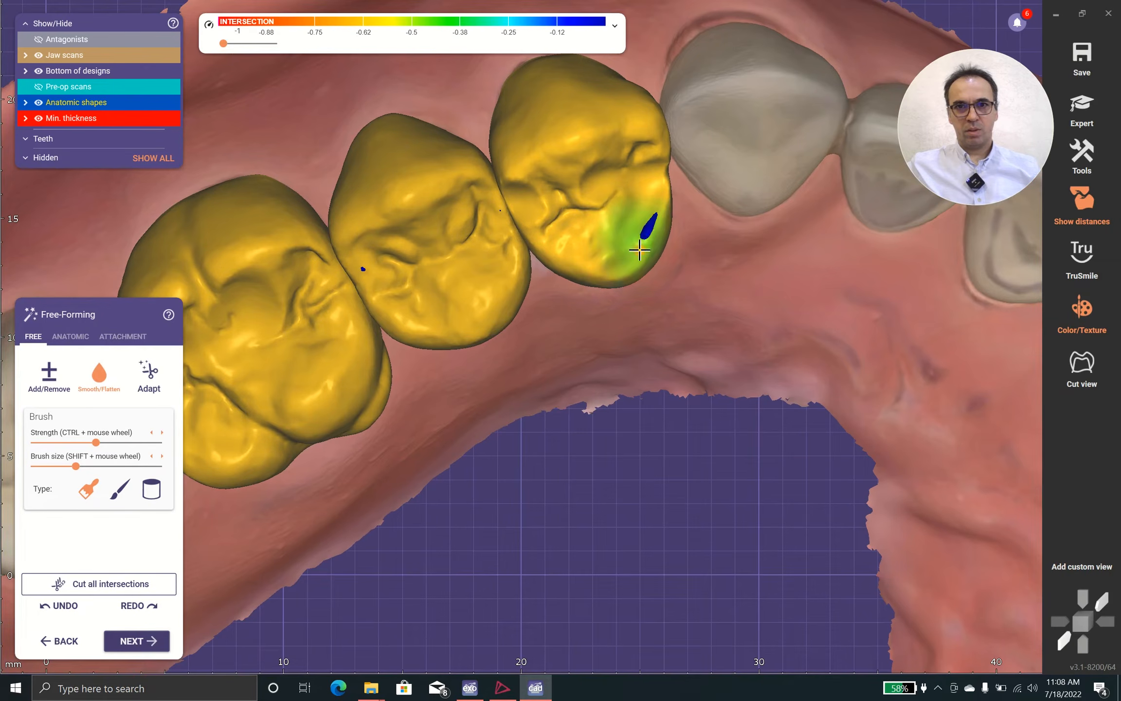
left_click(365, 270)
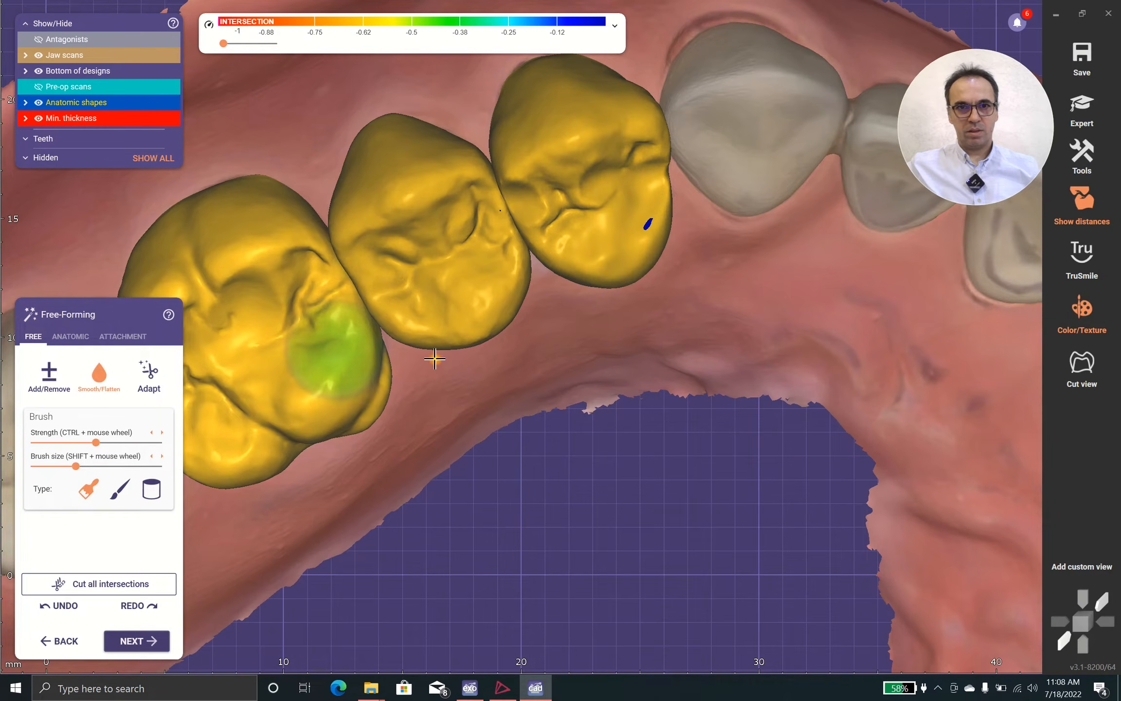
Smooth the occlusal surface of the premolar crowns around their shared contact area
scroll(538, 436, "down", 2)
right_click_drag(538, 436, 534, 400)
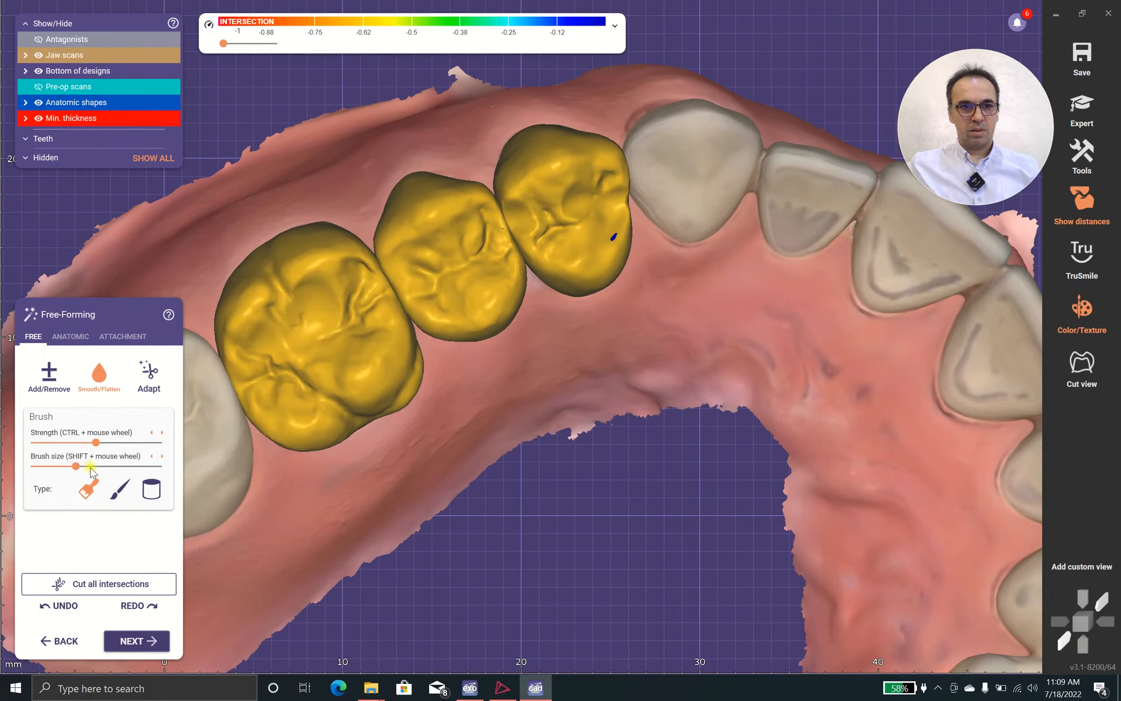
scroll(412, 455, "down", 3)
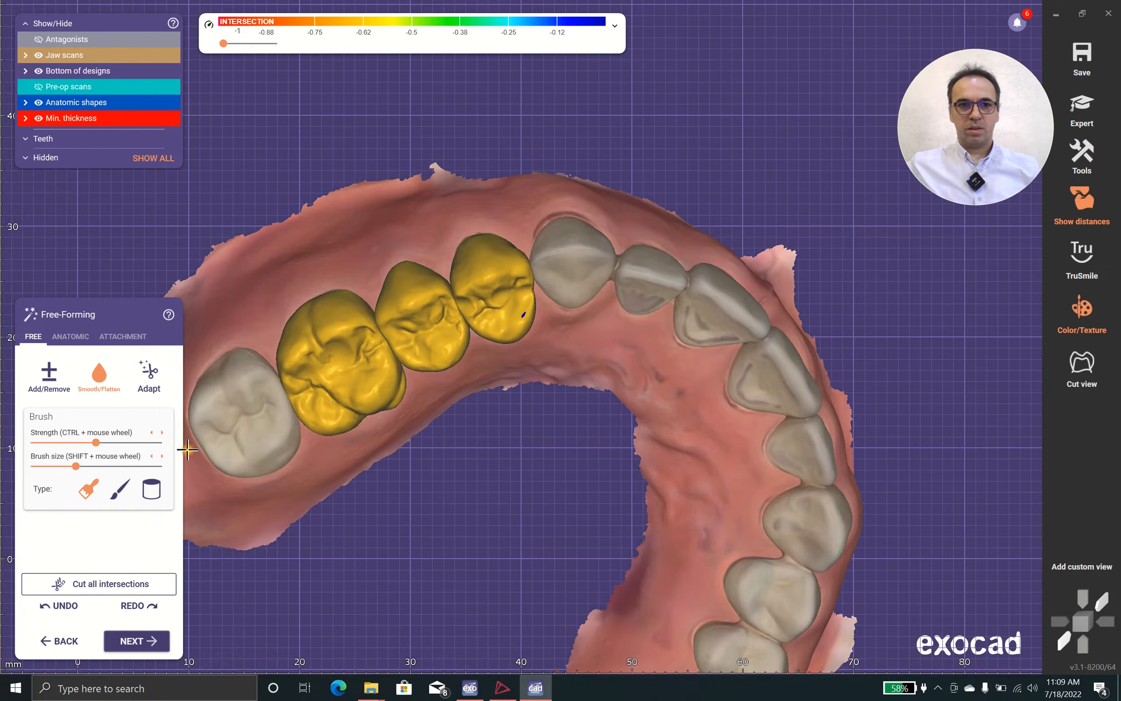
scroll(391, 340, "up", 3)
mouse_move(480, 540)
right_mouse_down()
mouse_move(488, 426)
mouse_move(506, 445)
right_mouse_up()
left_click_drag(577, 354, 568, 358)
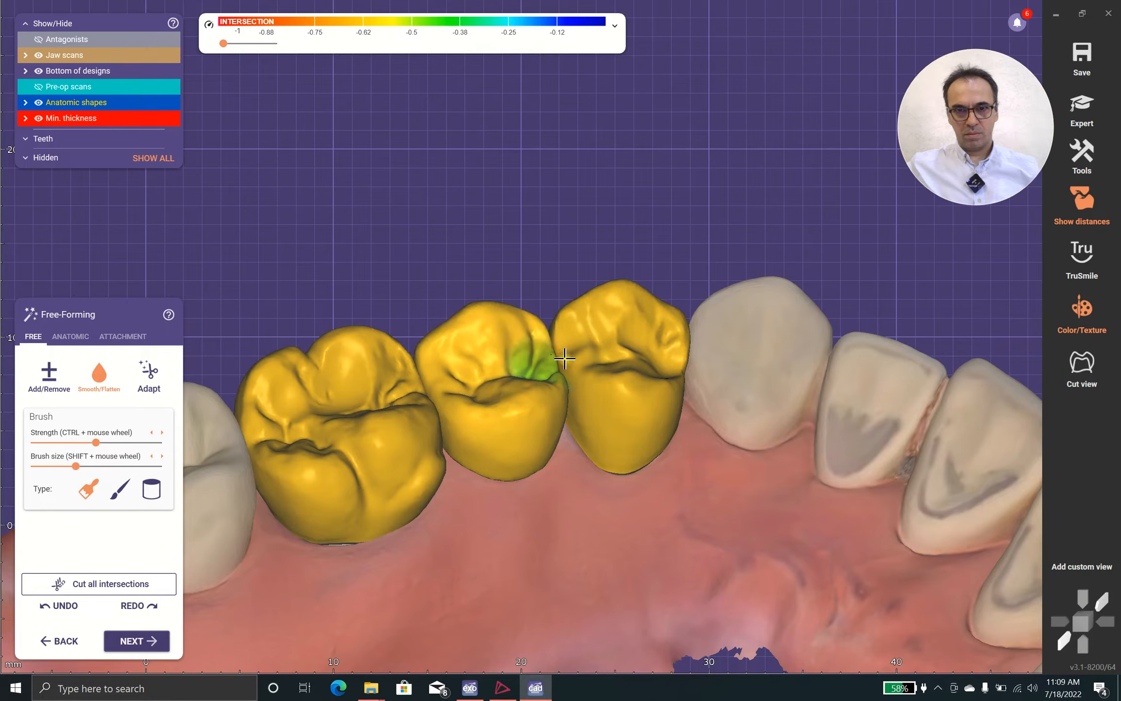
scroll(537, 416, "down", 2)
mouse_move(534, 421)
right_mouse_down()
mouse_move(526, 480)
mouse_move(542, 450)
right_mouse_up()
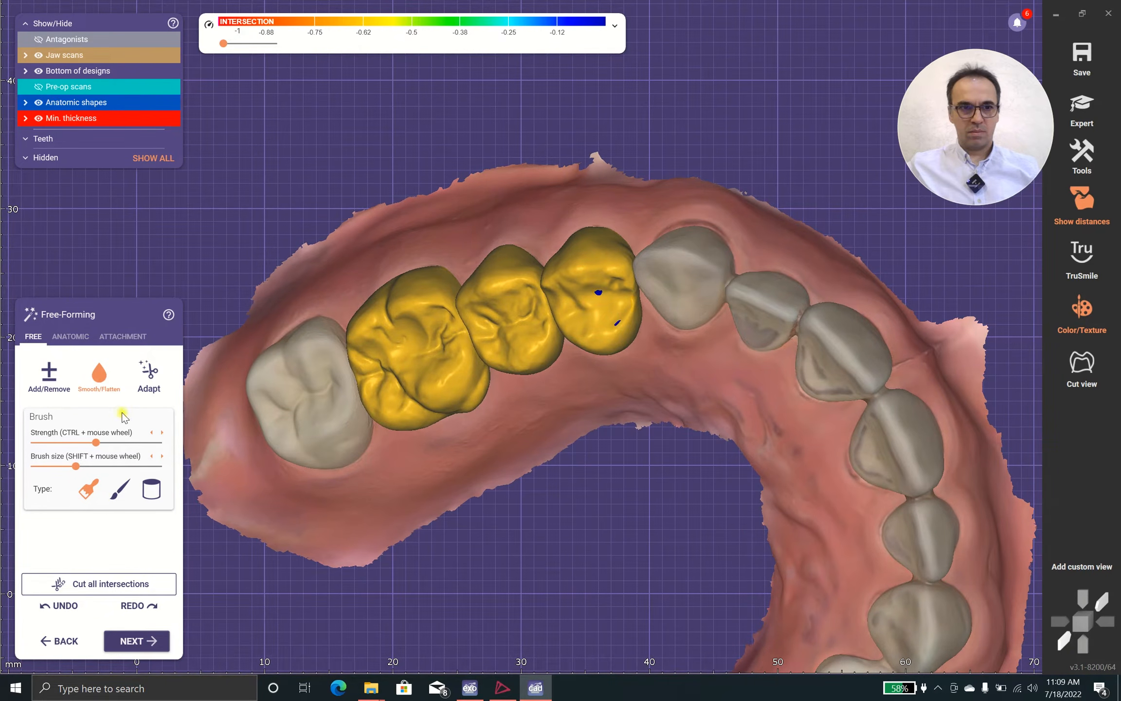
Cut all intersections from the crowns and check their chewing surfaces
left_click(115, 582)
mouse_move(463, 490)
right_mouse_down()
mouse_move(523, 478)
mouse_move(595, 284)
mouse_move(552, 298)
right_mouse_up()
right_click_drag(475, 417, 475, 417)
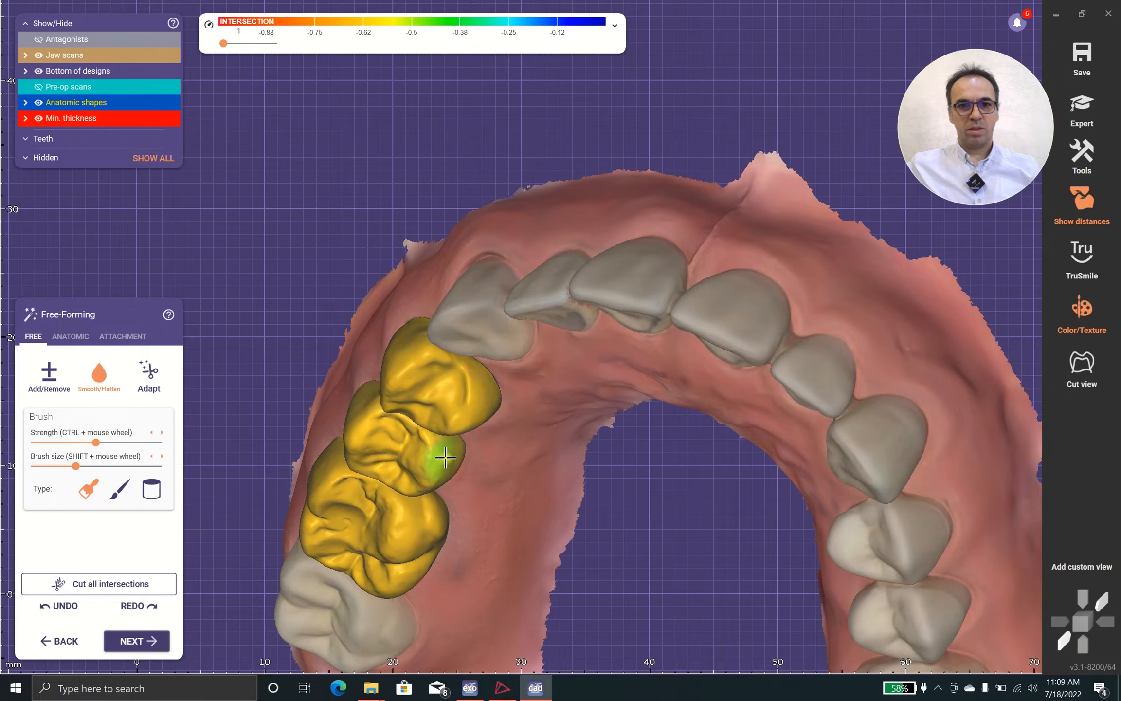
Carve fine fissures into the first premolar crown's chewing surface with Add/Remove, and cut all intersections
scroll(441, 438, "down", 4)
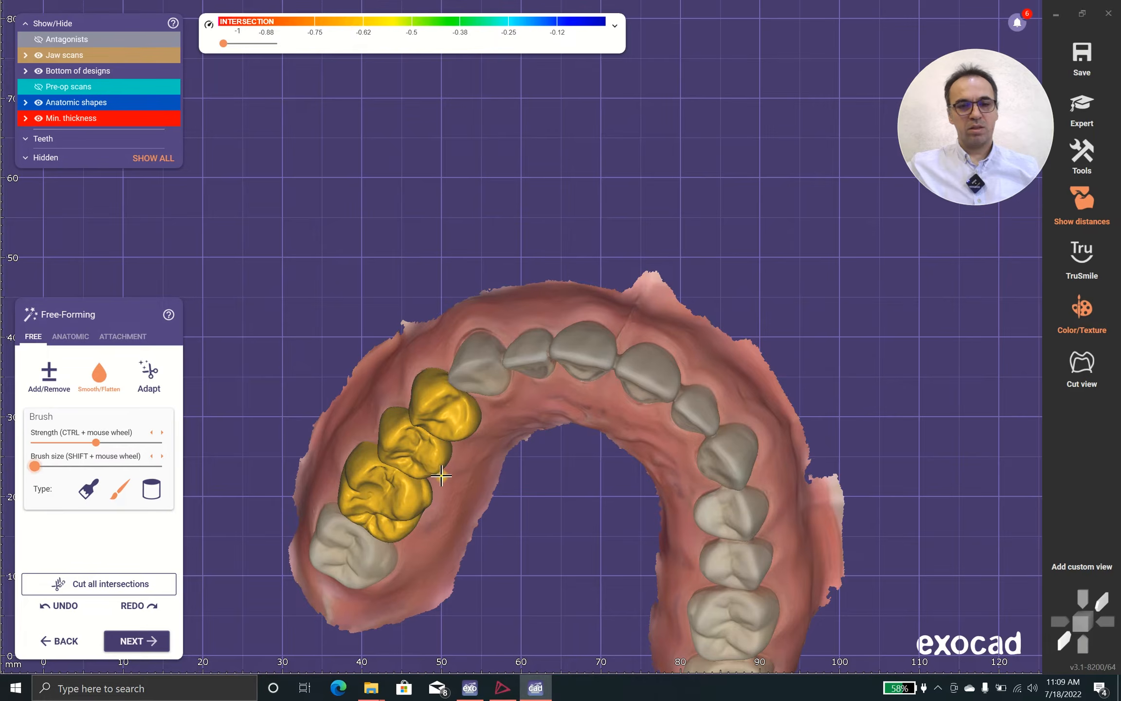
scroll(440, 475, "up", 5)
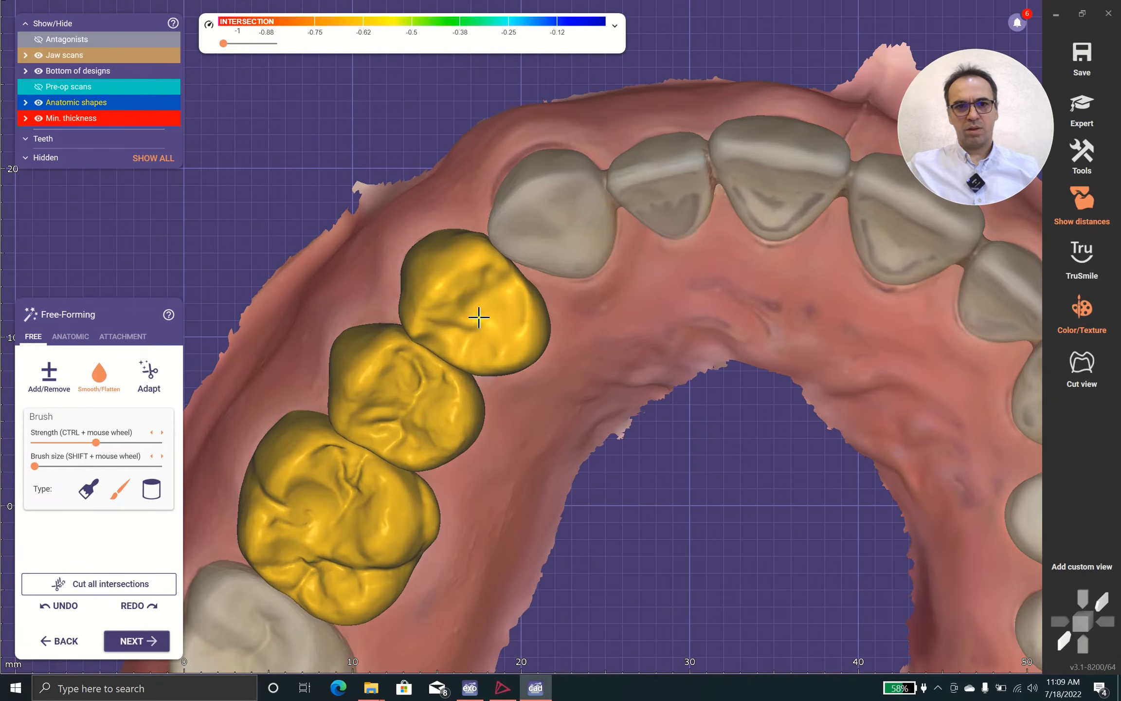
scroll(478, 317, "up", 4)
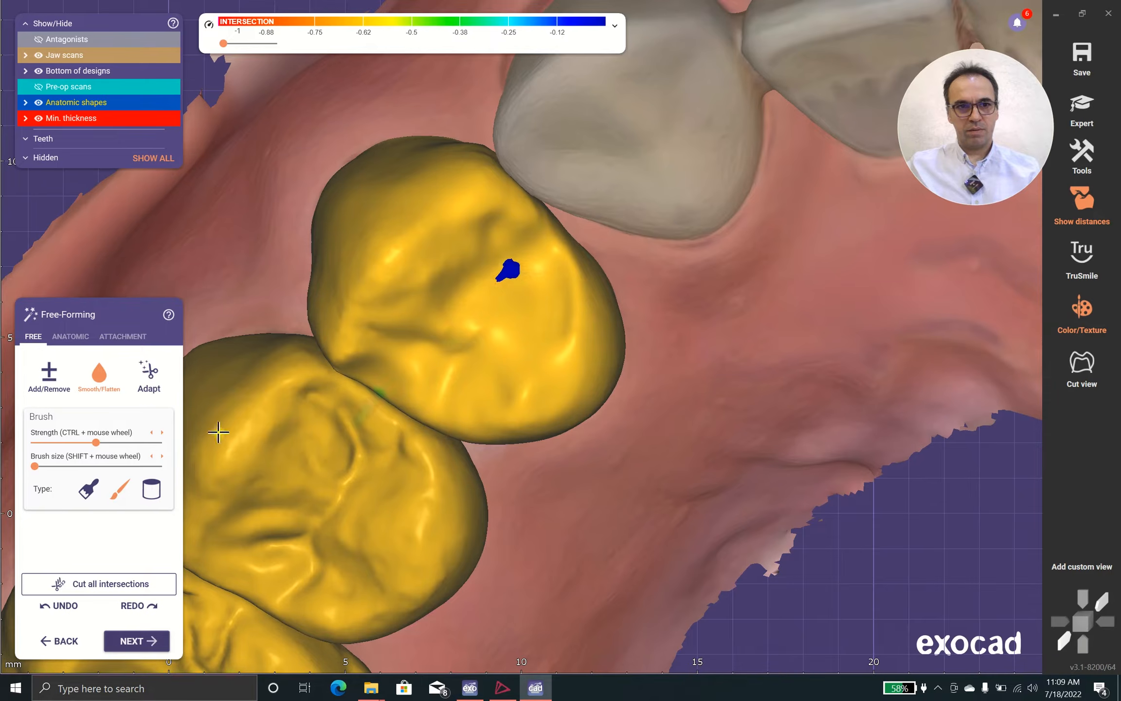
left_click(62, 384)
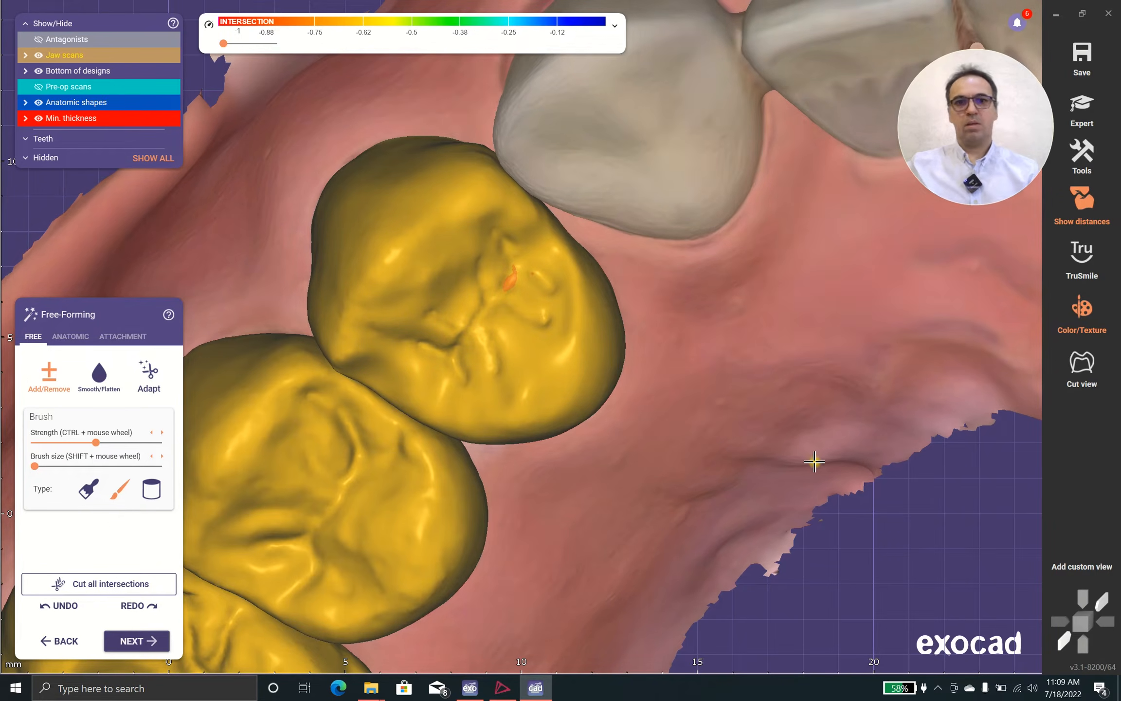
left_click(146, 583)
scroll(600, 370, "down", 7)
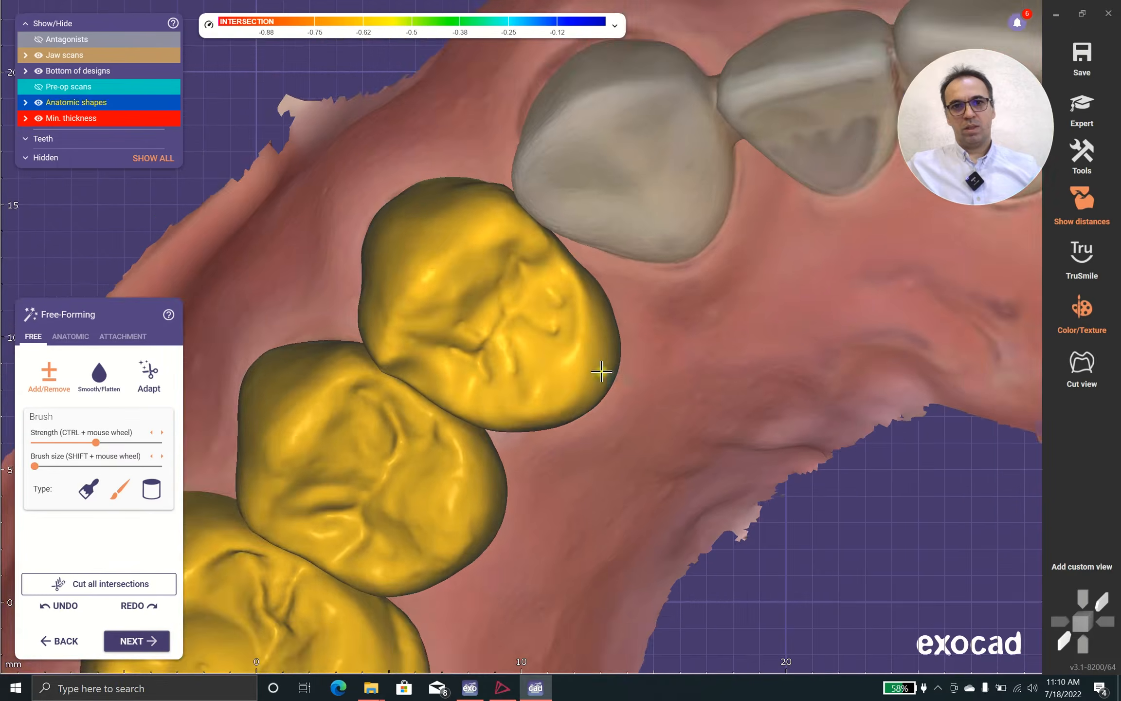
Soften the carved fissures on the first premolar crown using Smooth/Flatten with a larger brush
right_click_drag(623, 416, 534, 390)
right_click_drag(621, 353, 664, 363)
left_click(103, 378)
scroll(385, 422, "up", 4)
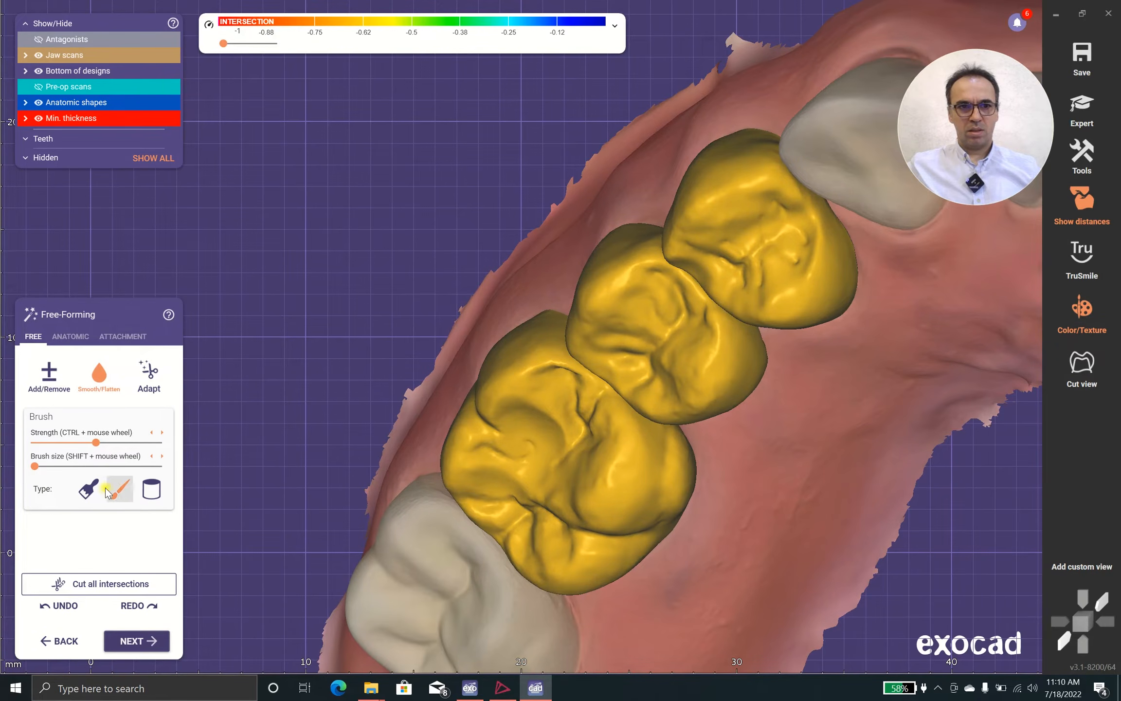
scroll(769, 215, "up", 2)
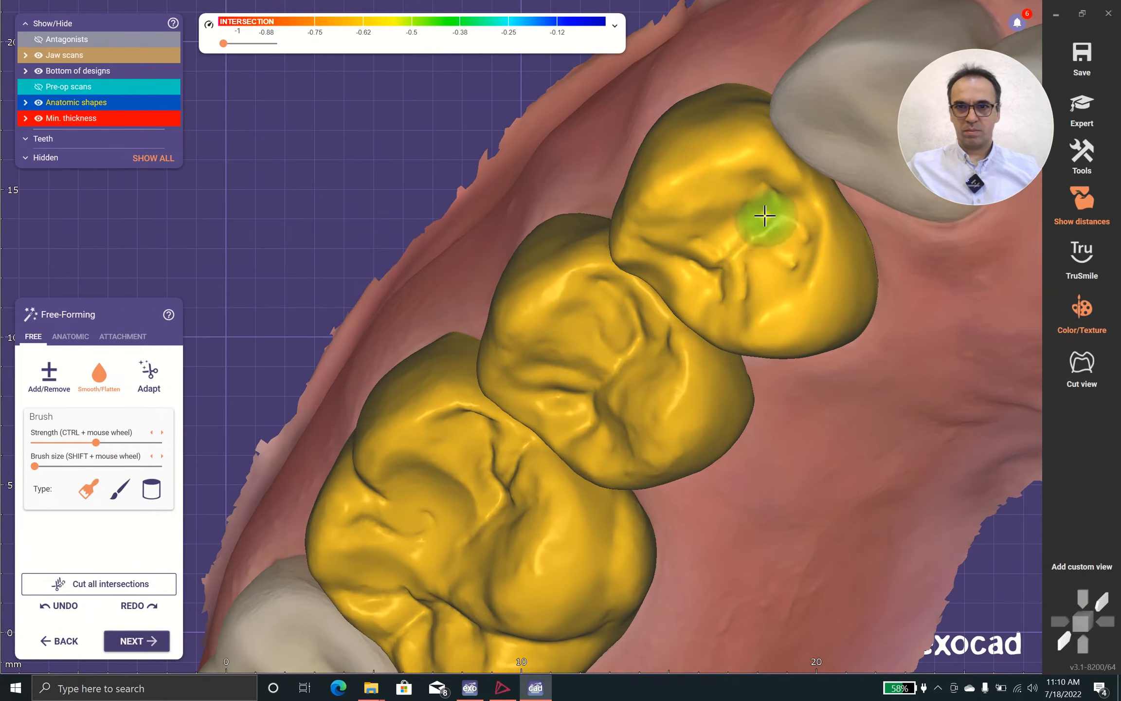
left_click(76, 465)
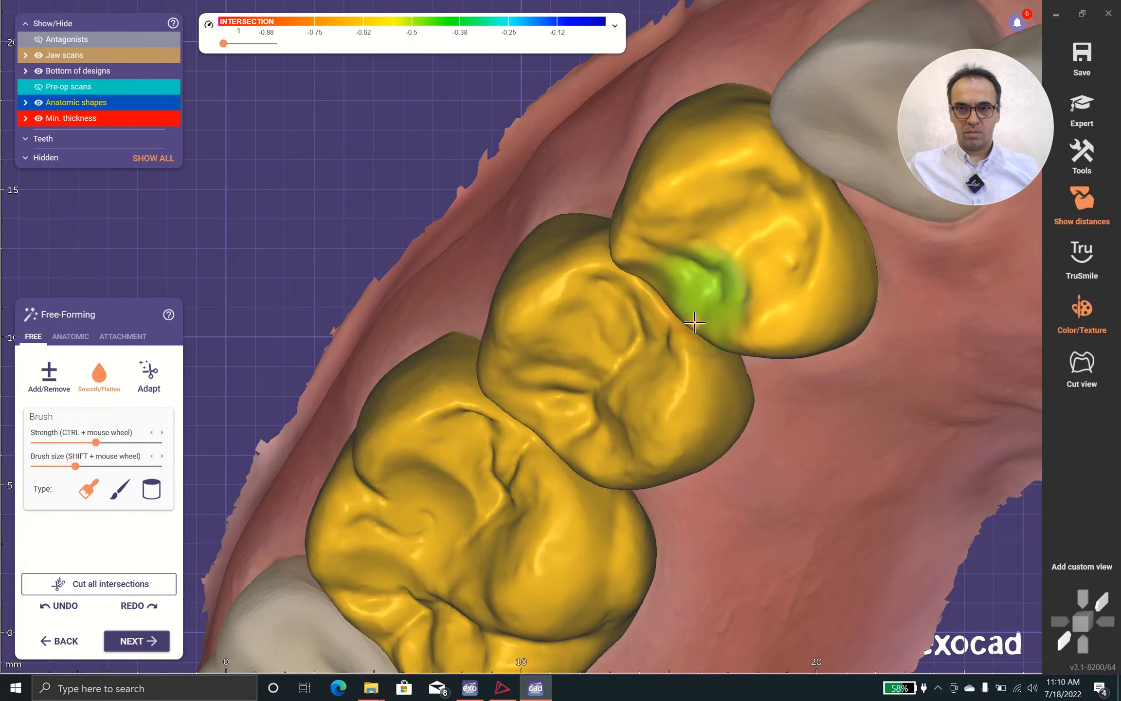
scroll(695, 322, "down", 5)
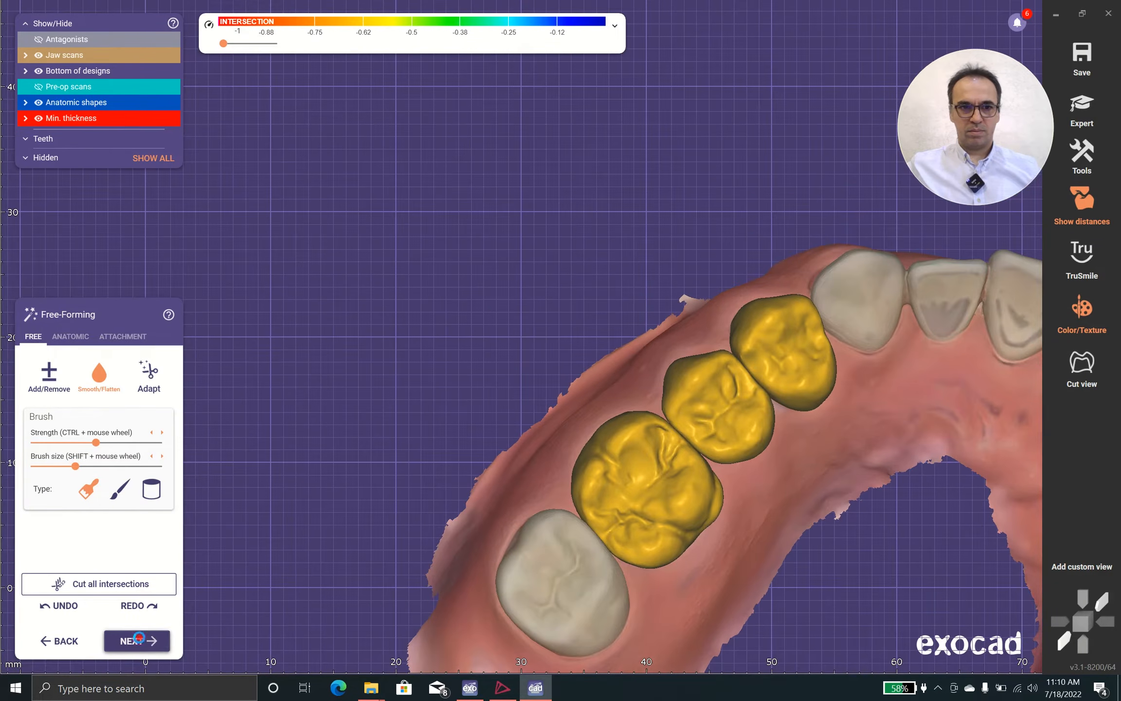
Finish free-forming the full-anatomy crowns and continue to the Adapt to Pre-Op Scan stage
left_click(138, 639)
left_click(624, 331)
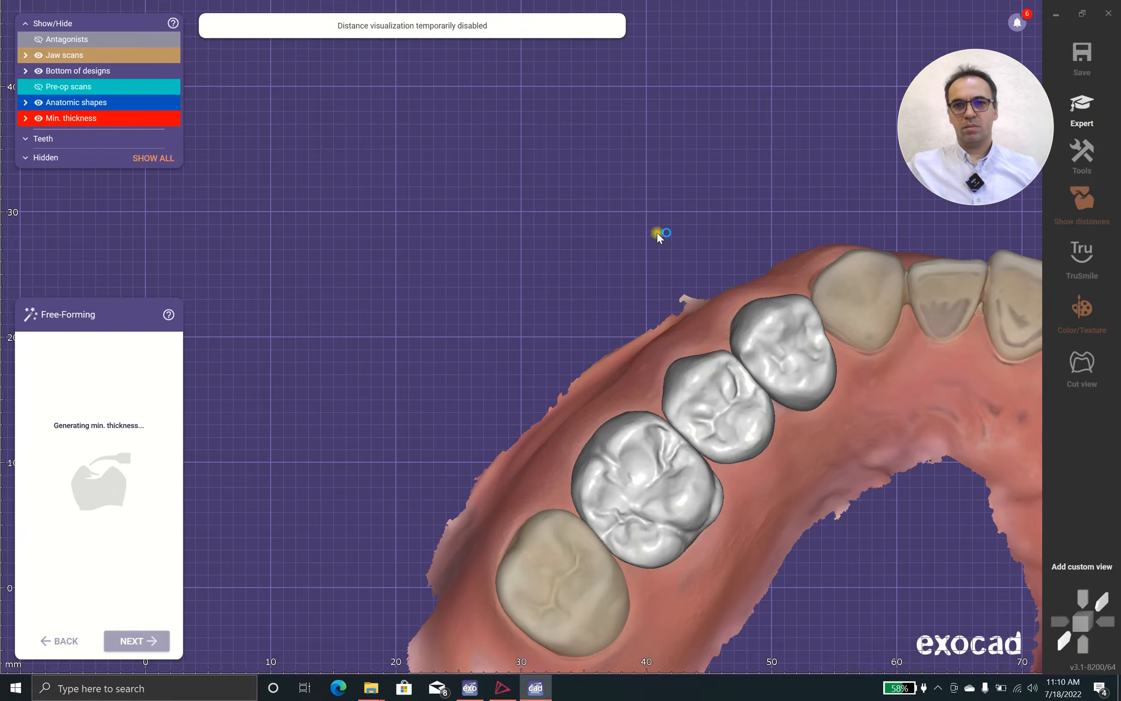
scroll(657, 233, "down", 5)
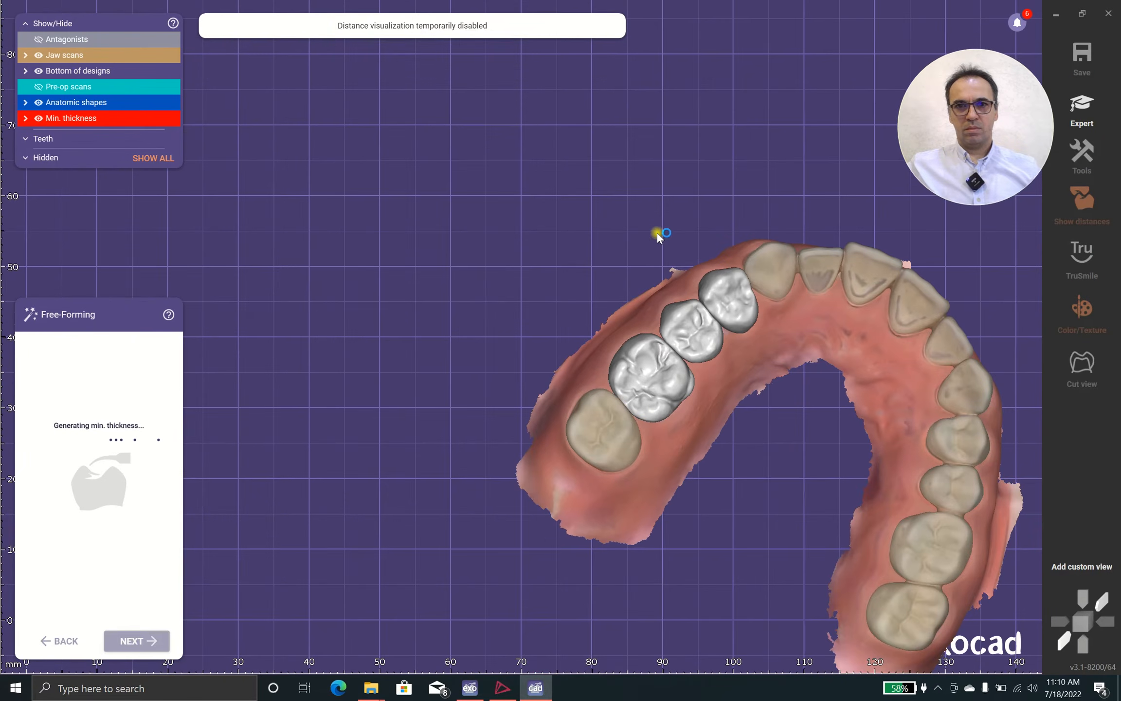
right_click_drag(650, 196, 626, 243)
right_click_drag(534, 247, 532, 247)
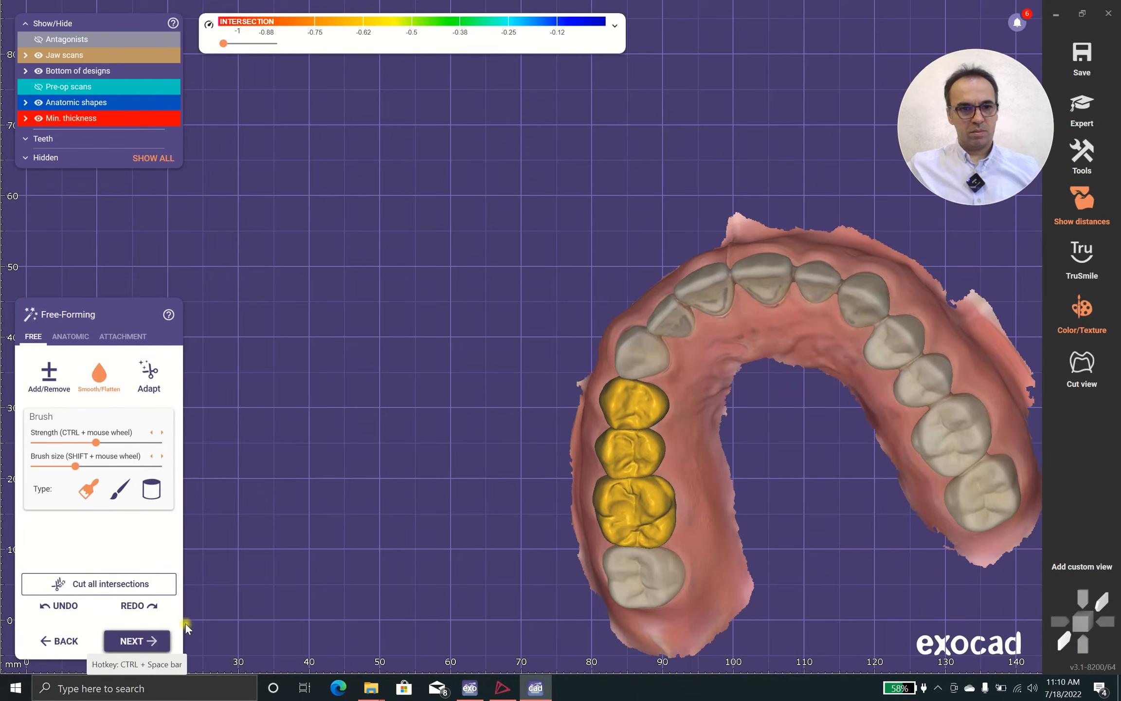
right_click_drag(391, 451, 391, 451)
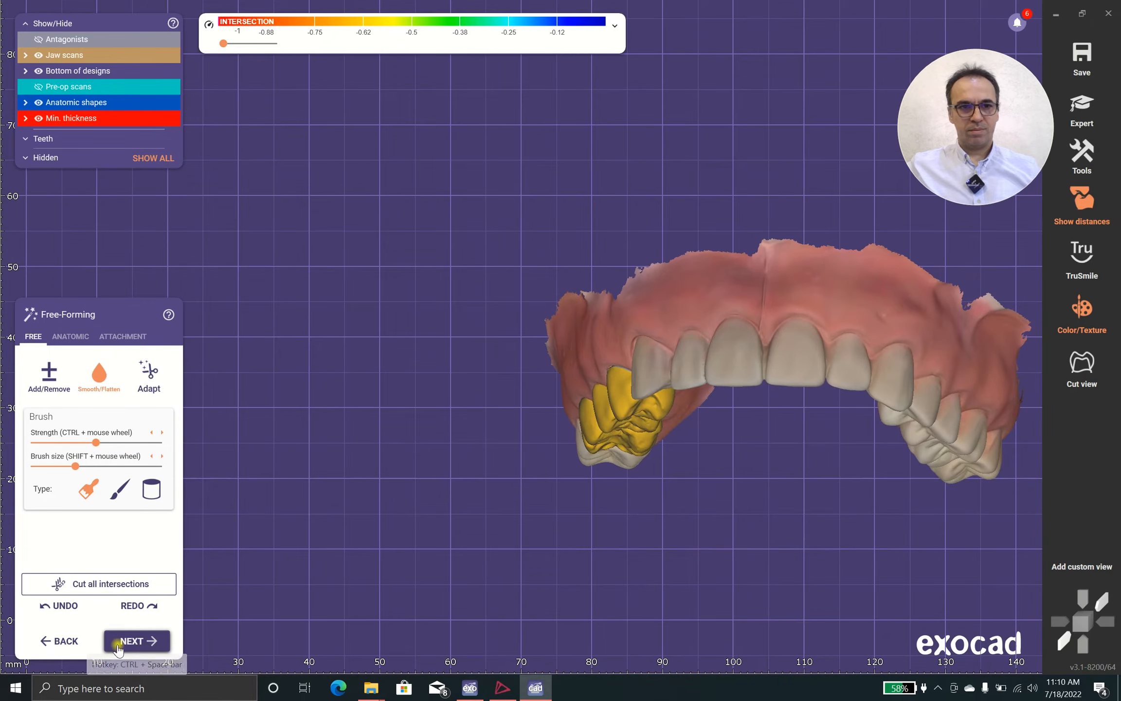
left_click(123, 643)
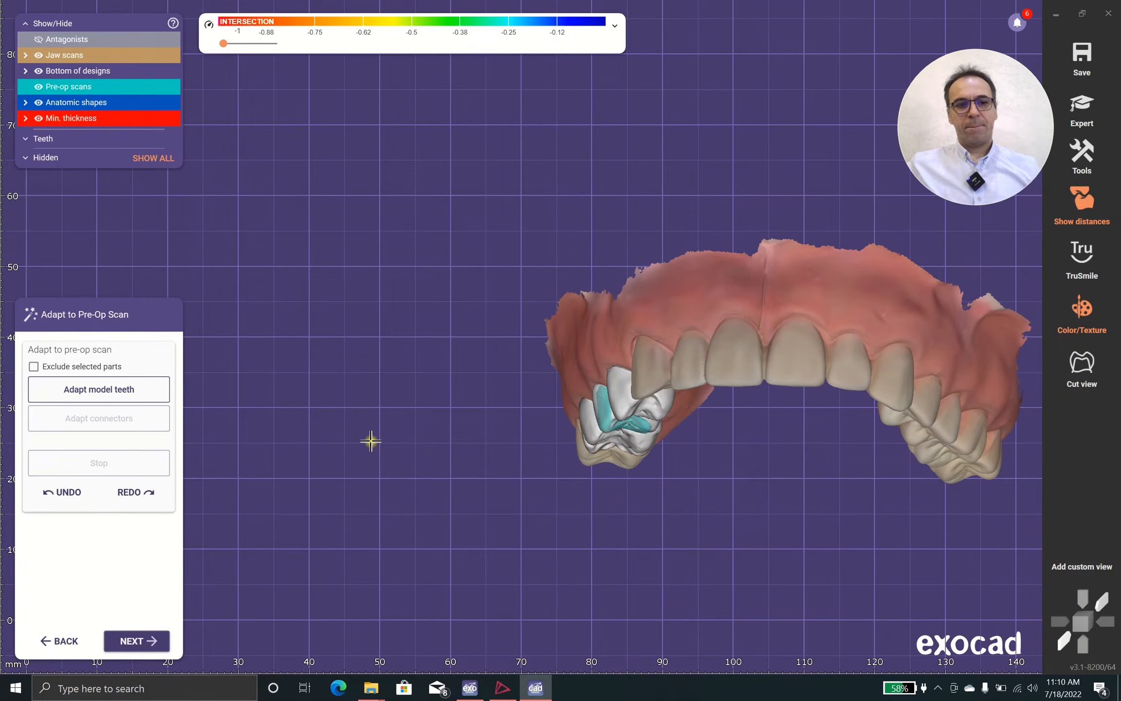
Skip adapting the crowns to the pre-op scan and proceed to Anatomic Reduction
right_click_drag(494, 427, 493, 427)
right_click_drag(411, 431, 413, 426)
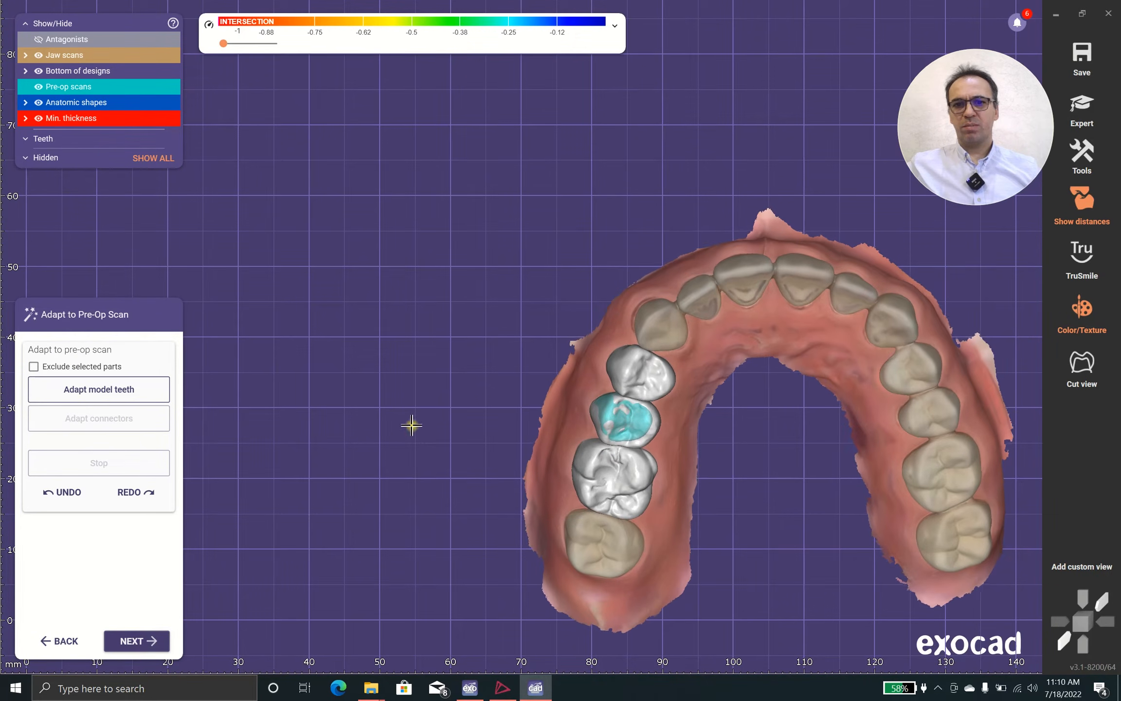
left_click(141, 641)
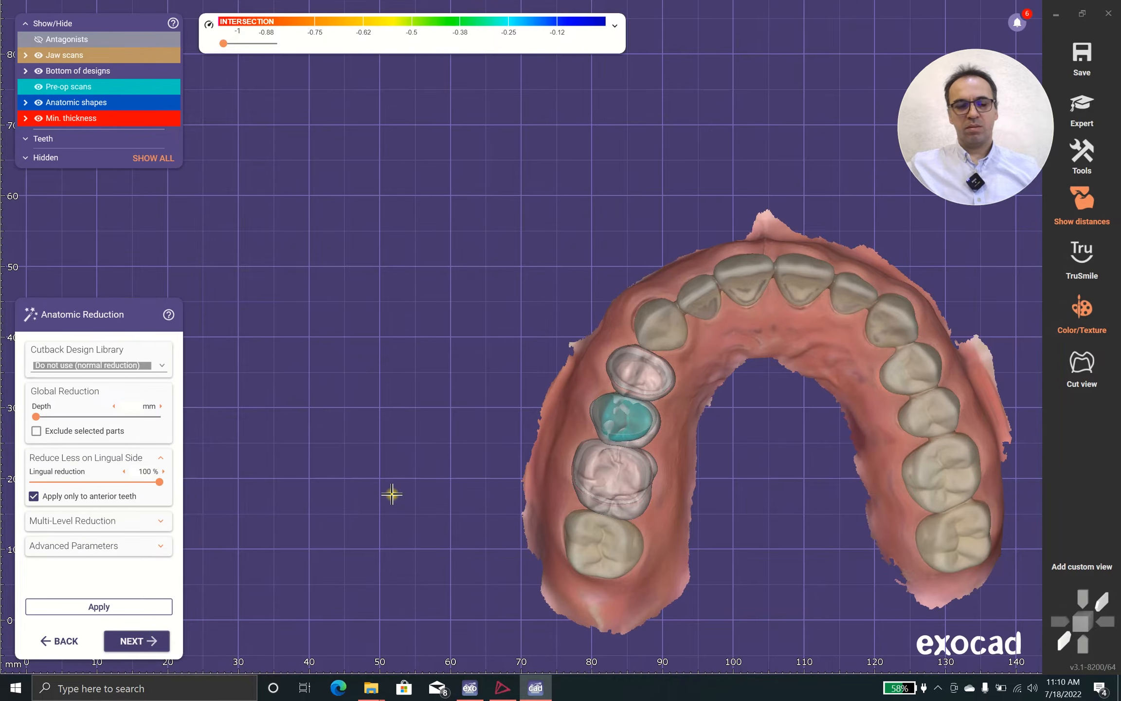
right_click_drag(392, 494, 373, 447)
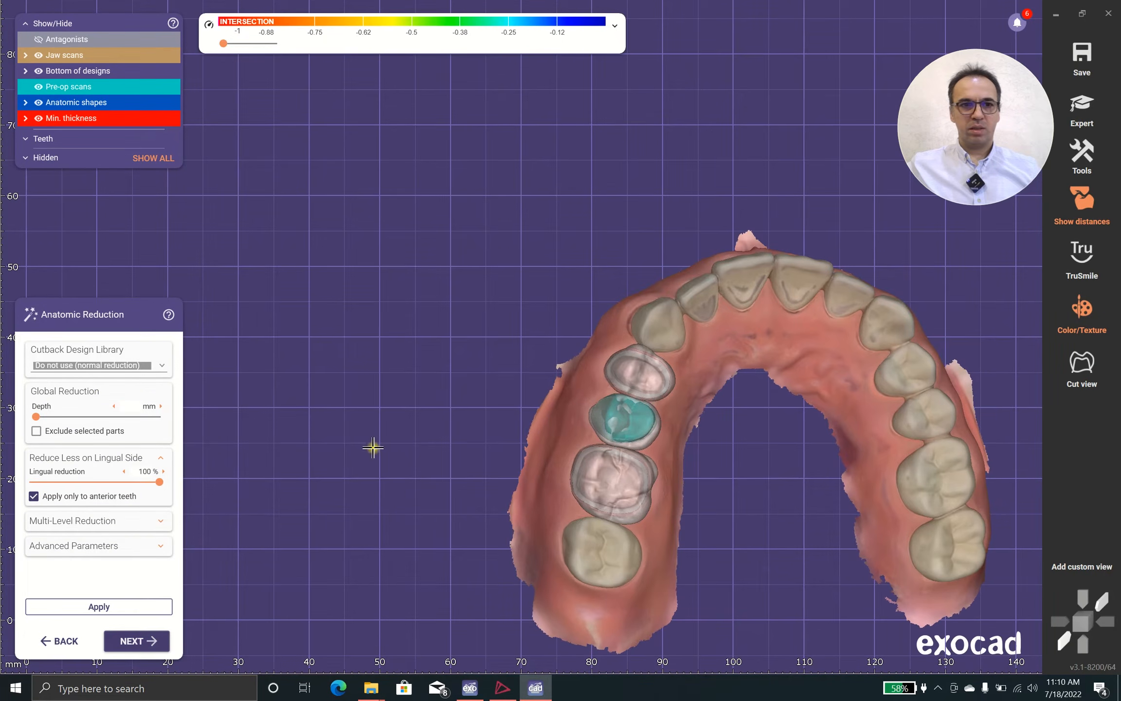
Try the incisal-ridges design from the Cutback Design Library on the three crowns
left_click(159, 370)
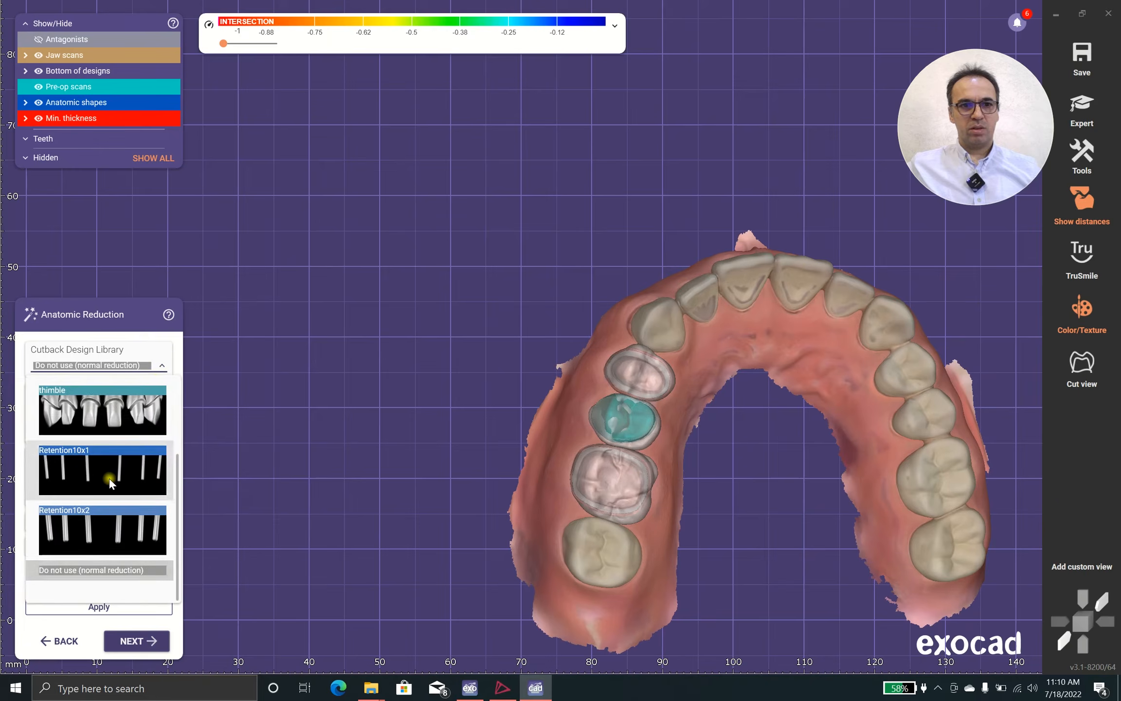
scroll(110, 482, "down", 2)
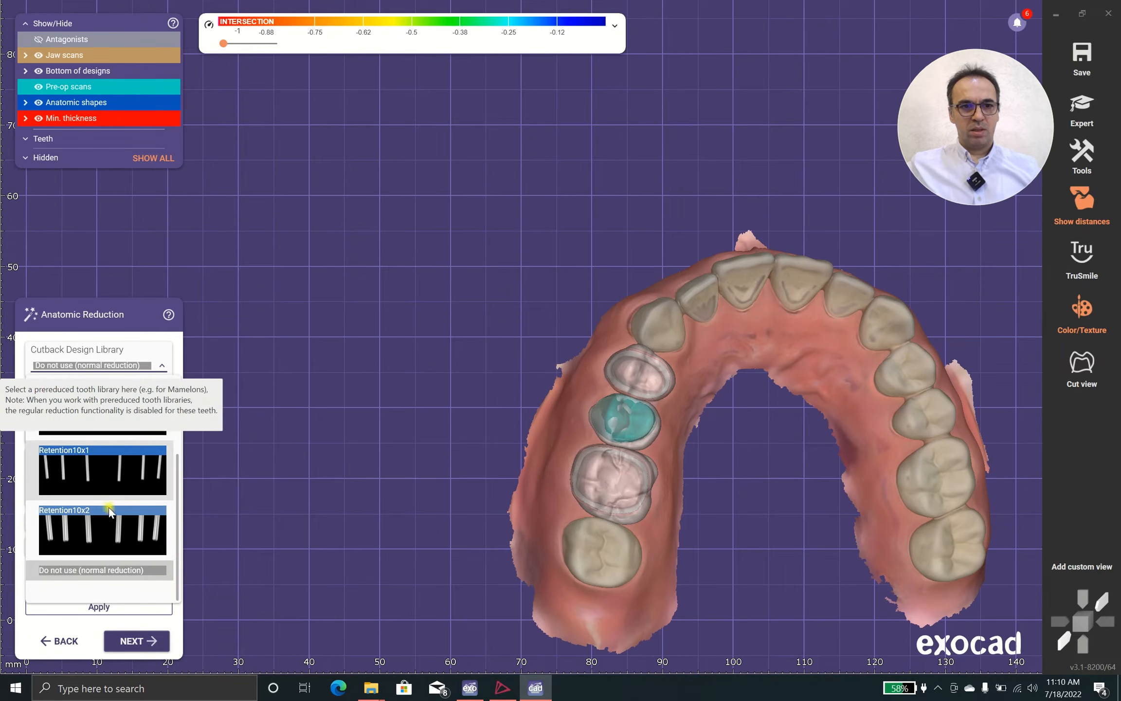
scroll(105, 541, "up", 2)
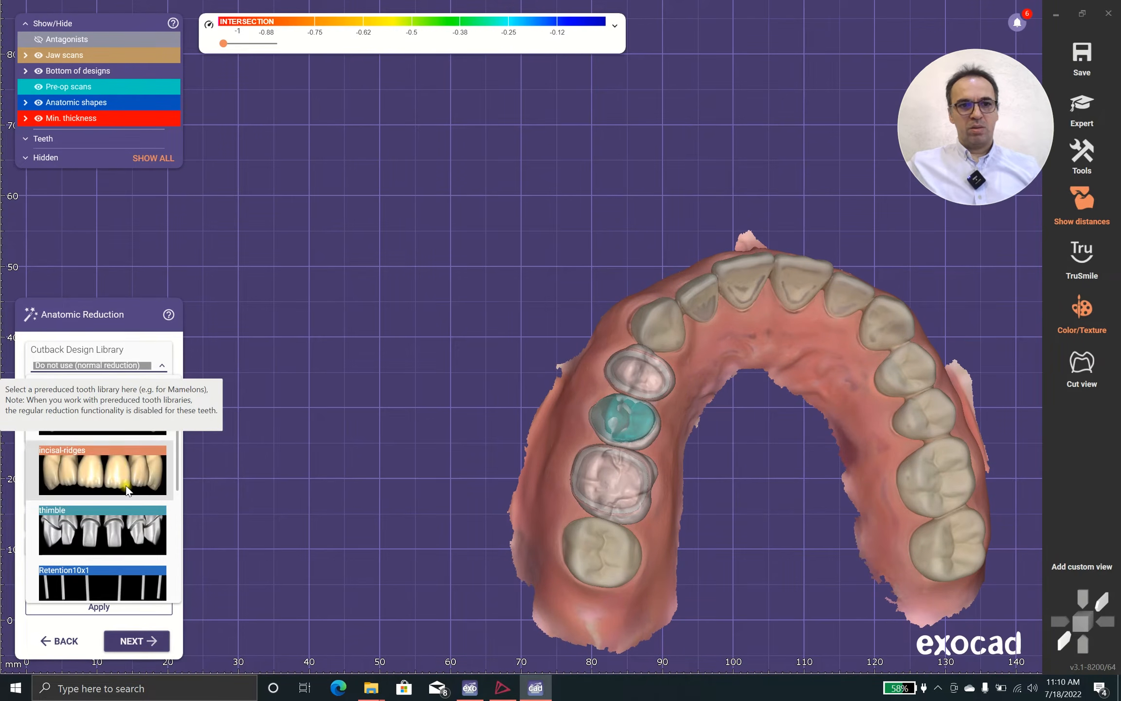
left_click(126, 484)
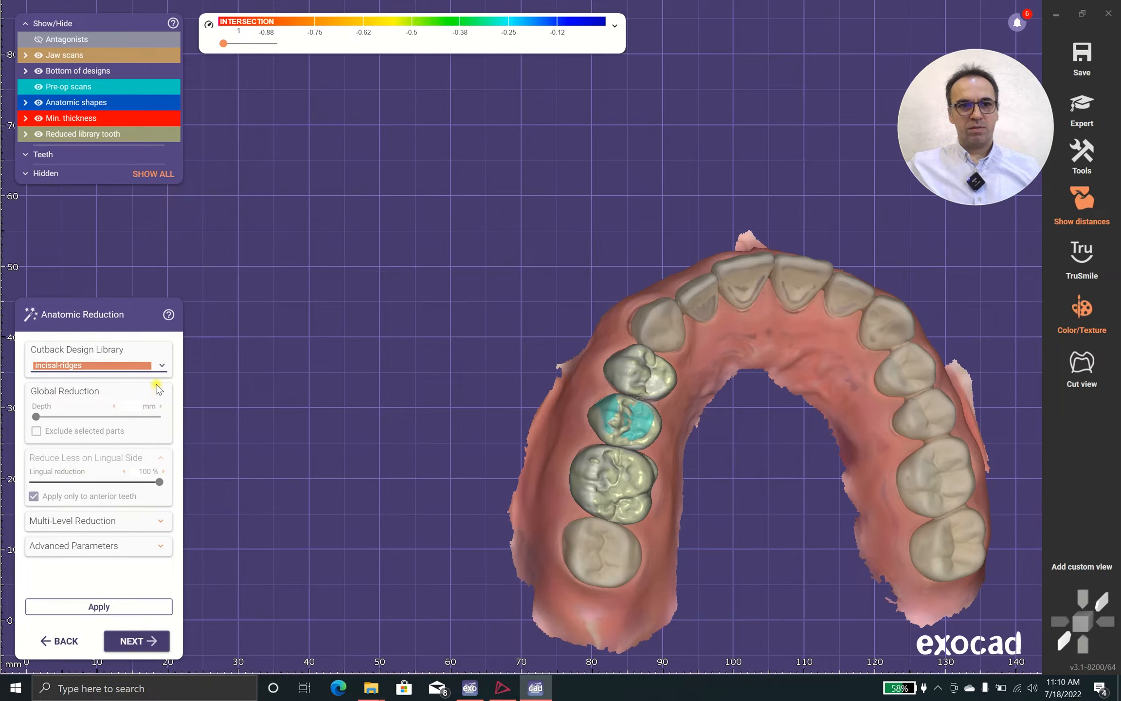
Apply the facial-ridges cutback design to the three crowns and inspect their reduced facial and chewing surfaces
left_click(161, 369)
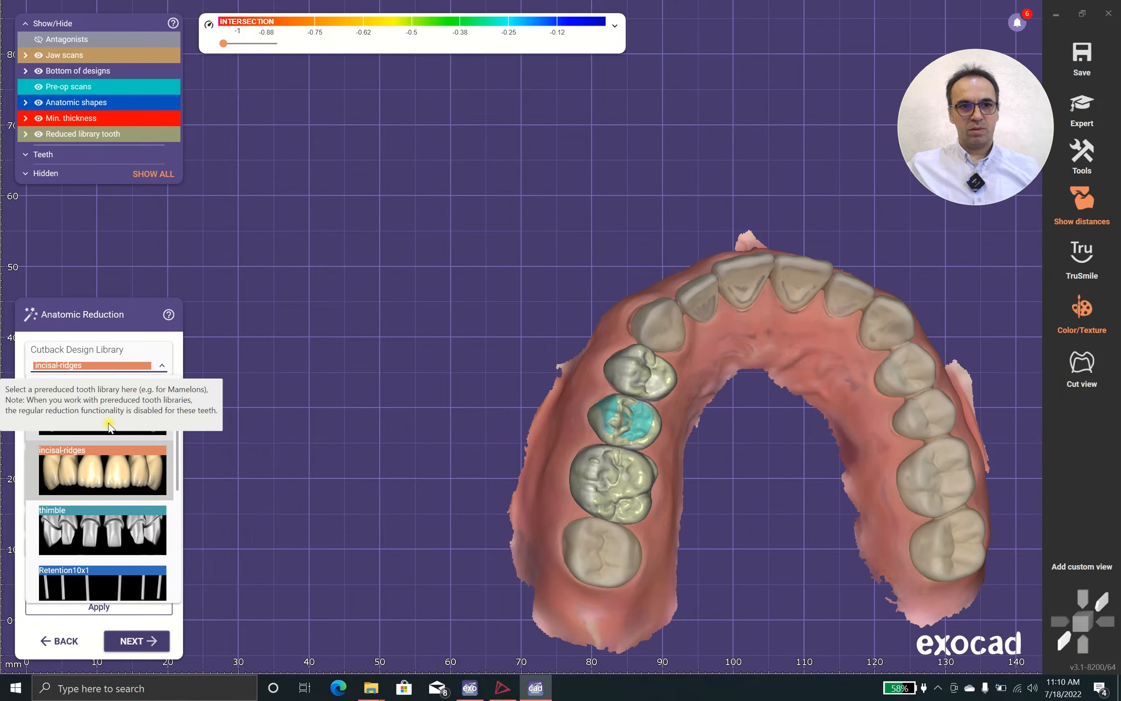
left_click(107, 423)
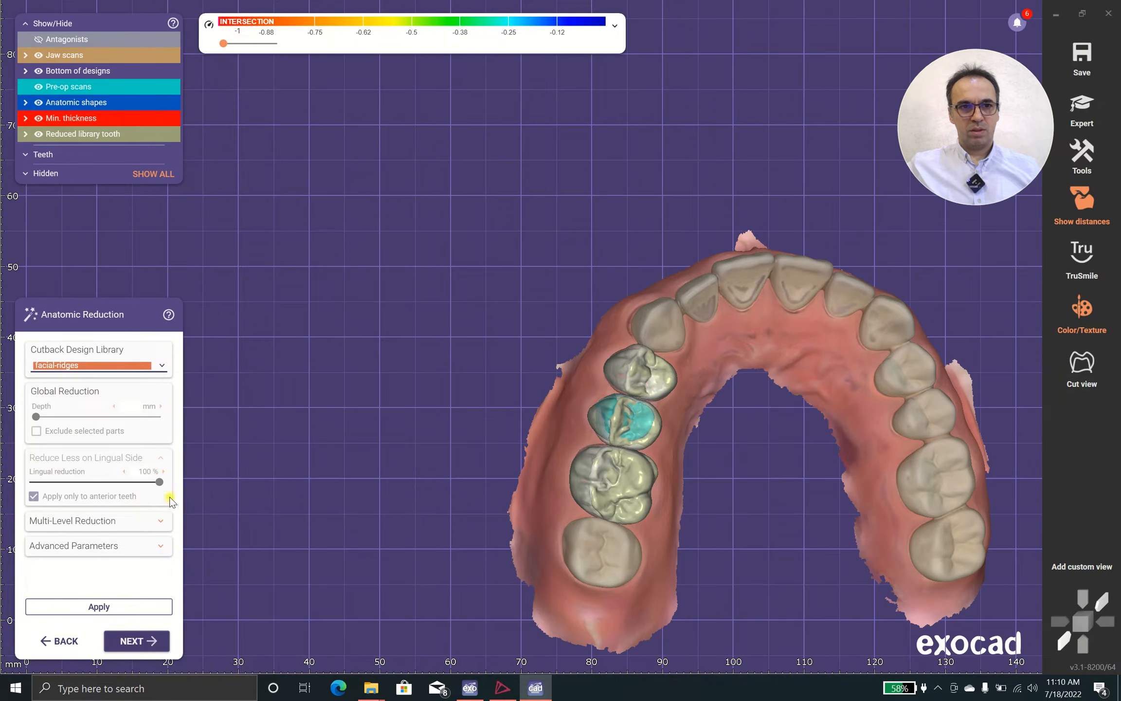
left_click(123, 605)
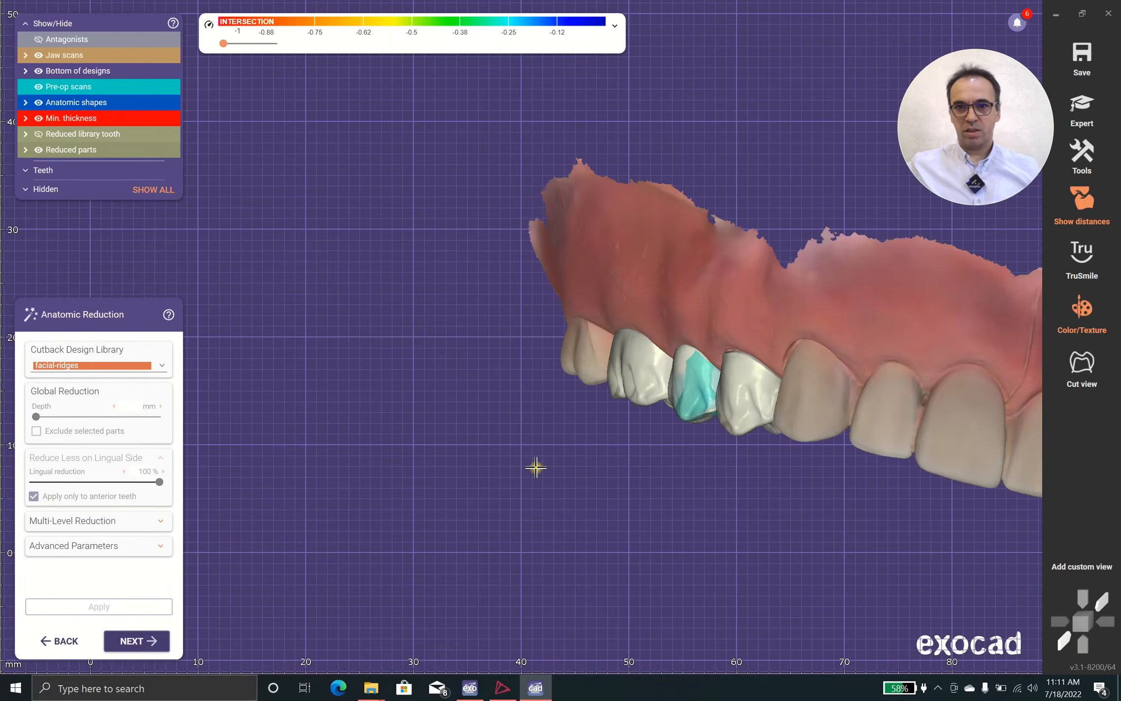
scroll(697, 314, "up", 3)
right_click_drag(693, 398, 691, 407)
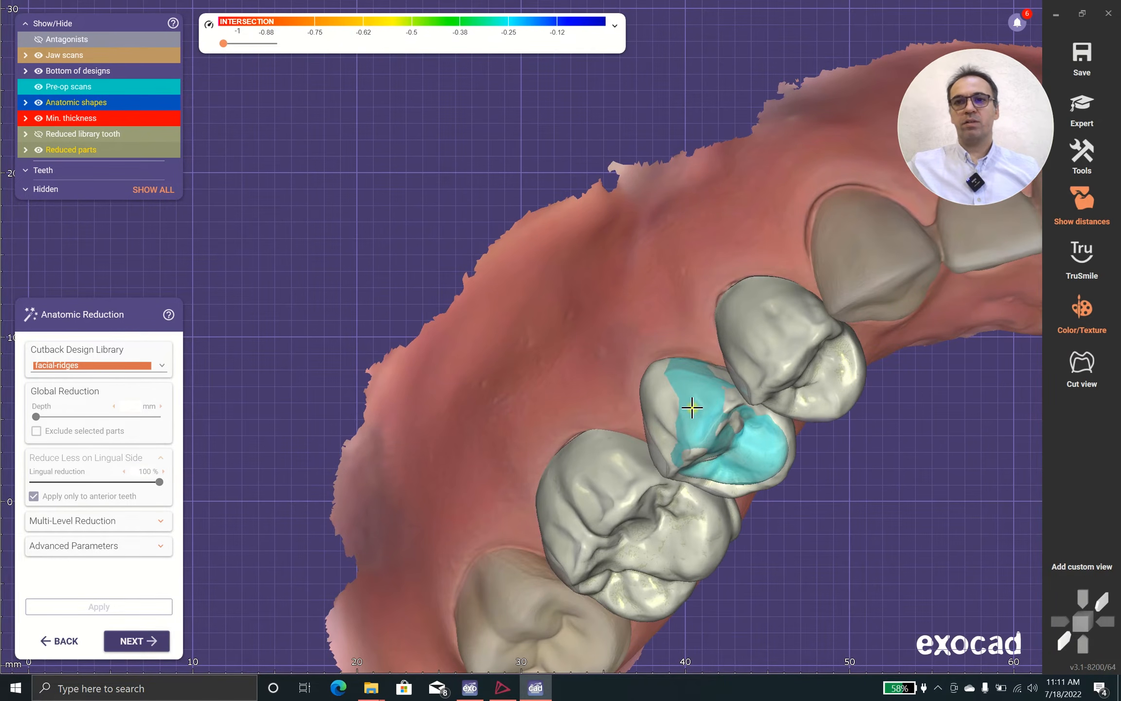
right_click_drag(692, 407, 548, 413)
right_click_drag(645, 504, 605, 373)
right_click_drag(534, 372, 540, 230)
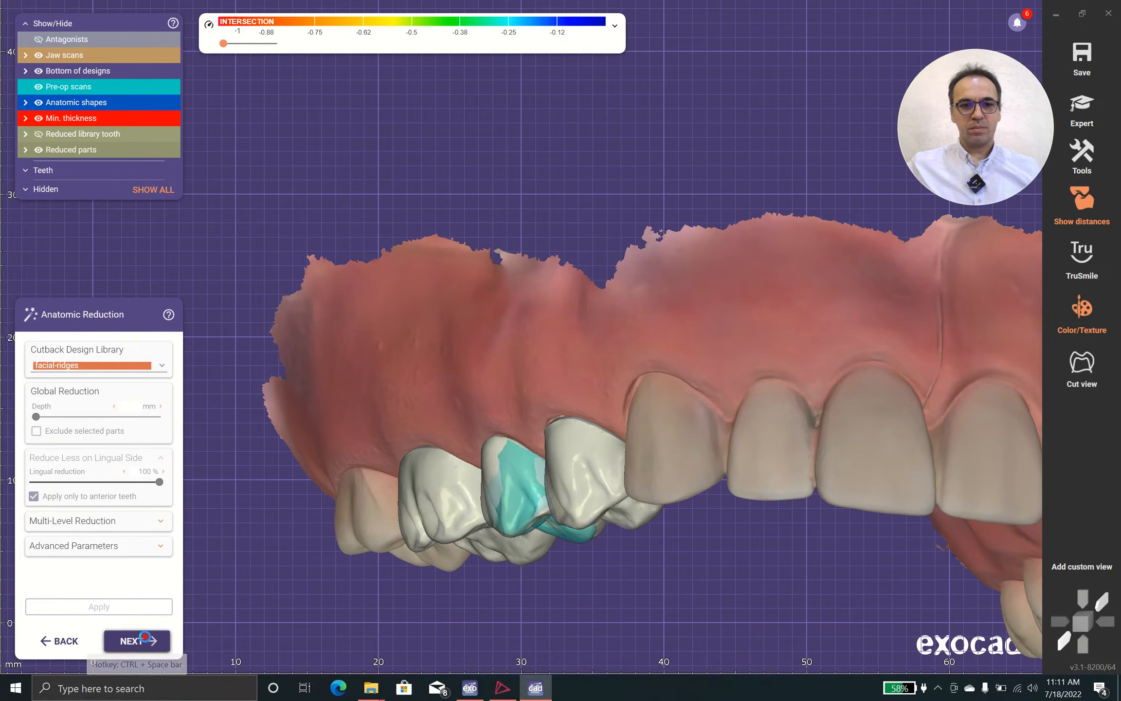
Proceed to free-forming the reduced crowns and switch the anatomic preset to Tooth parts
left_click(145, 637)
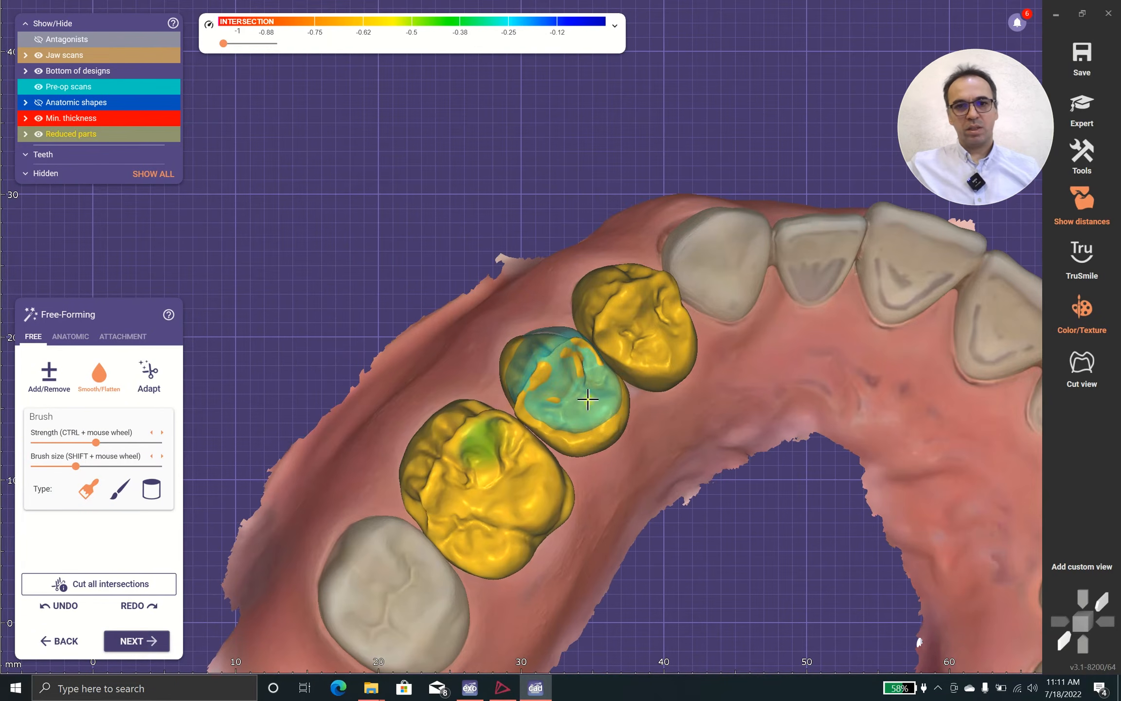
scroll(602, 464, "up", 4)
right_click_drag(602, 465, 603, 467)
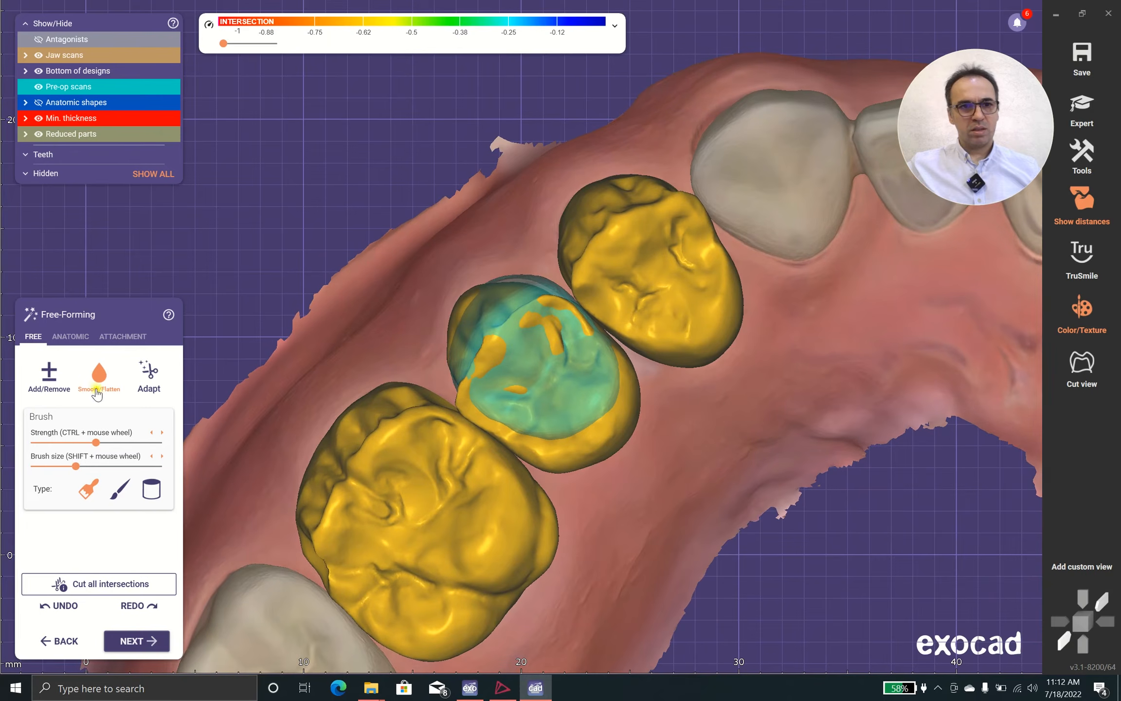
left_click(71, 337)
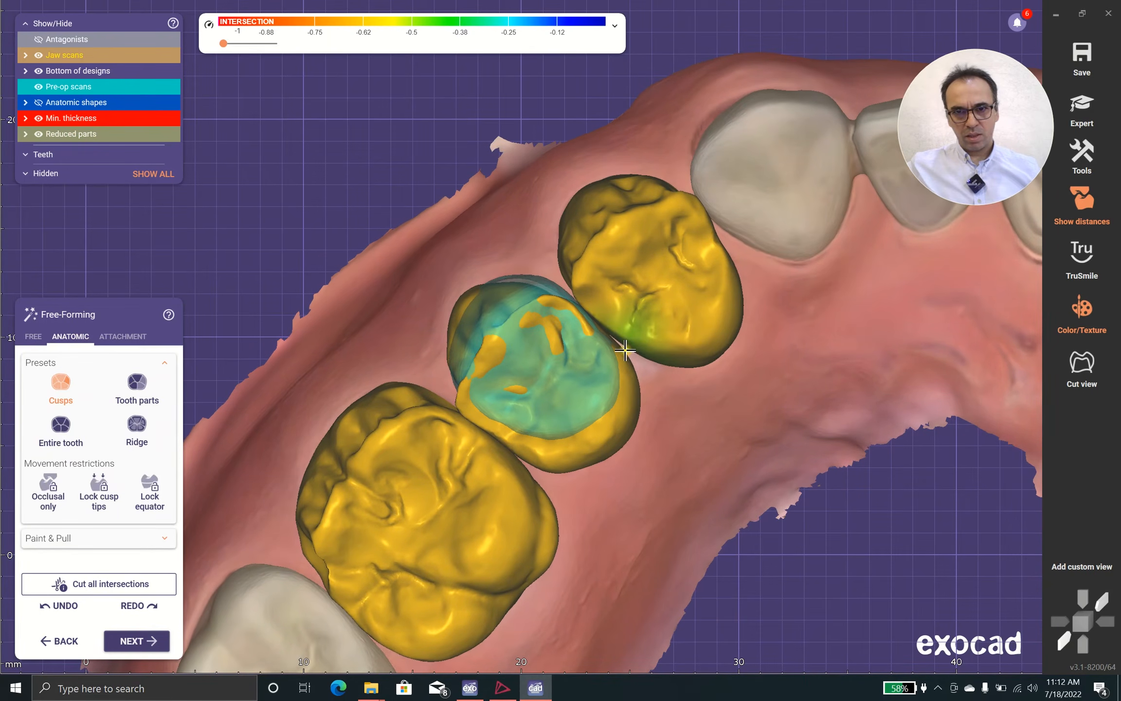
right_click_drag(550, 479, 531, 484)
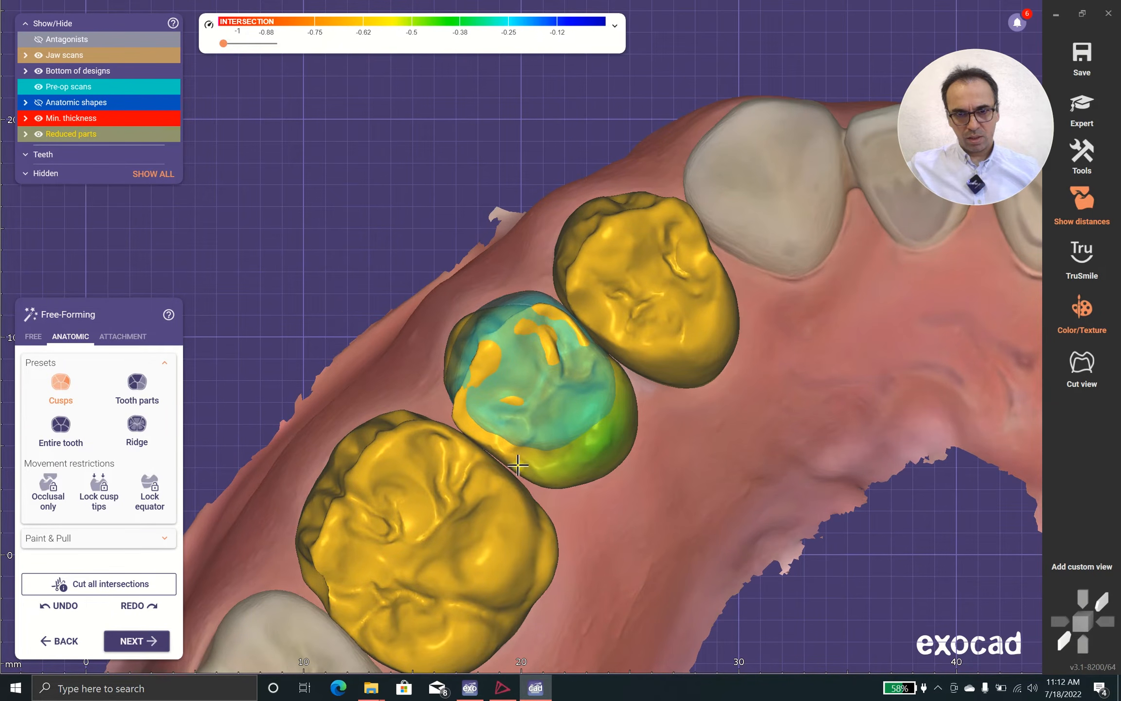
left_click(137, 384)
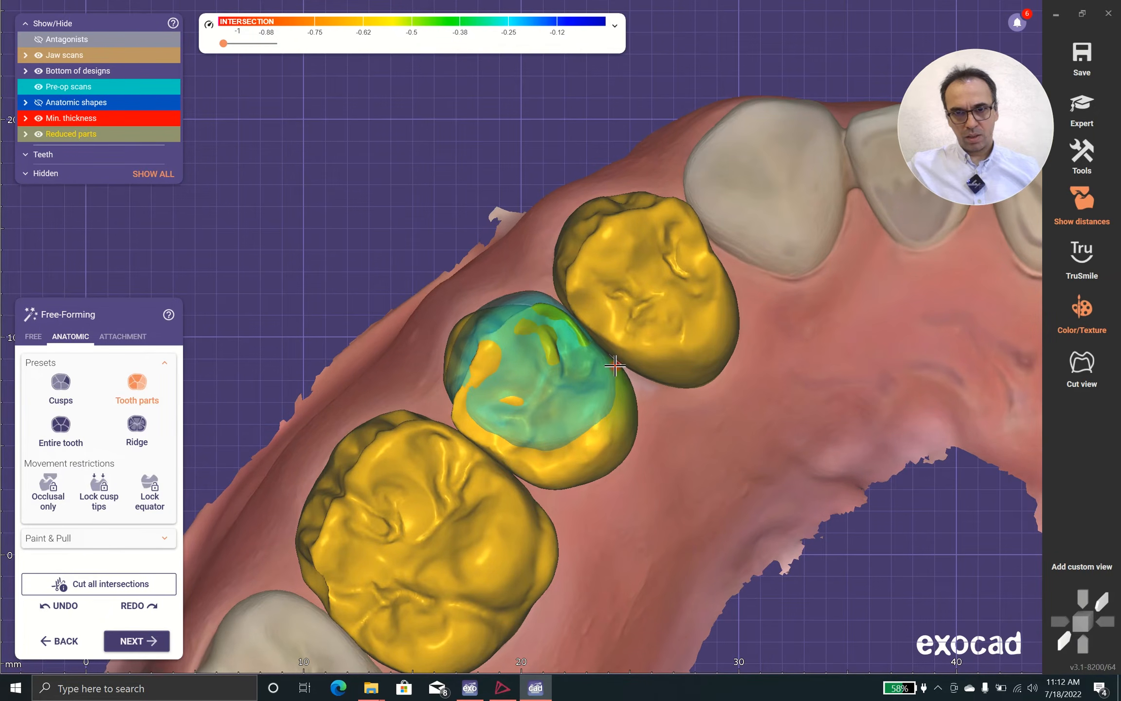
right_click_drag(565, 423, 568, 426)
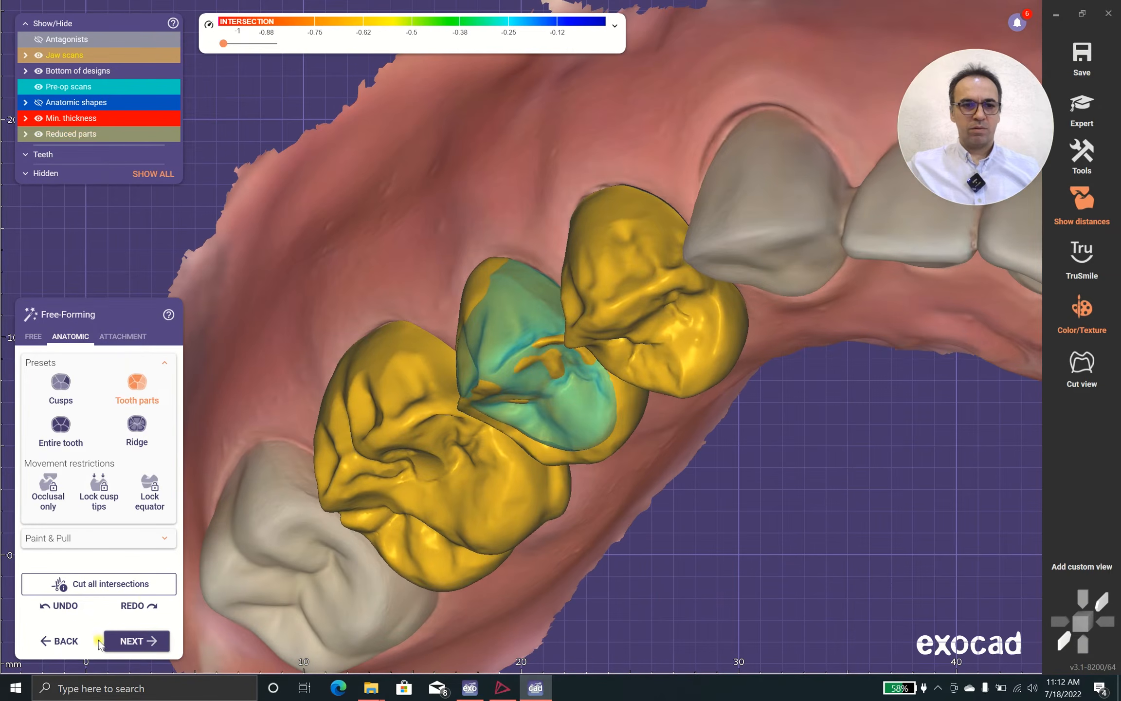
Adapt the pontics to the gingiva with Basal adaptation at 0 mm and check their gingival margins
left_click(115, 635)
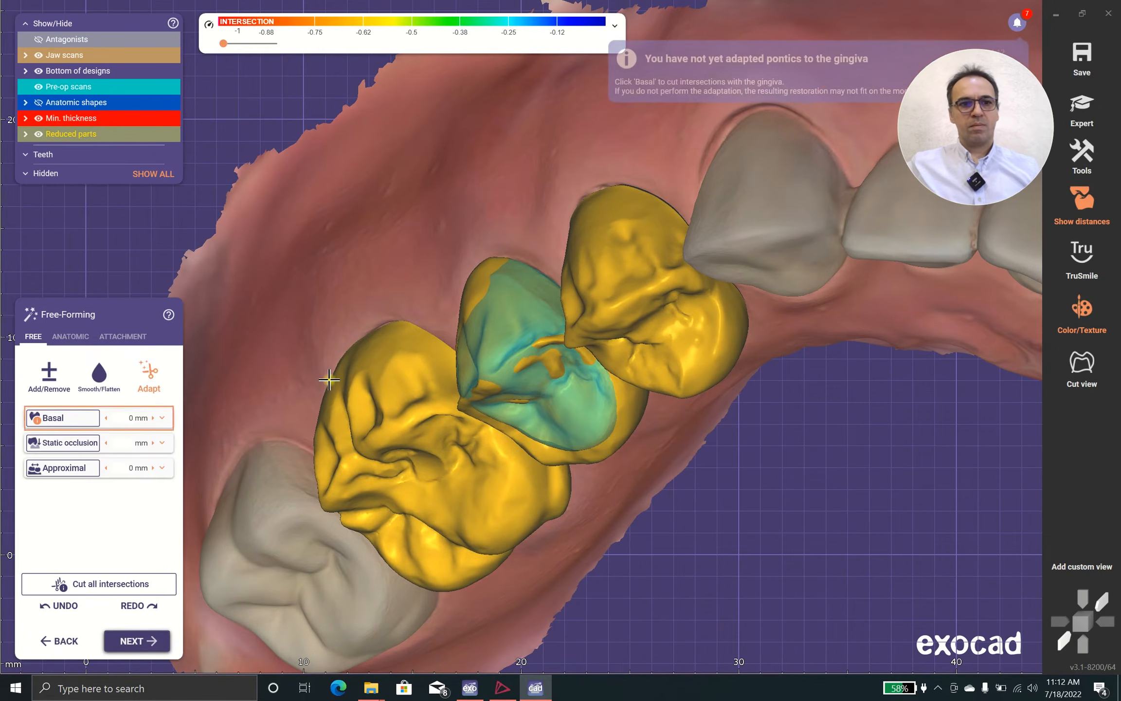
left_click(41, 416)
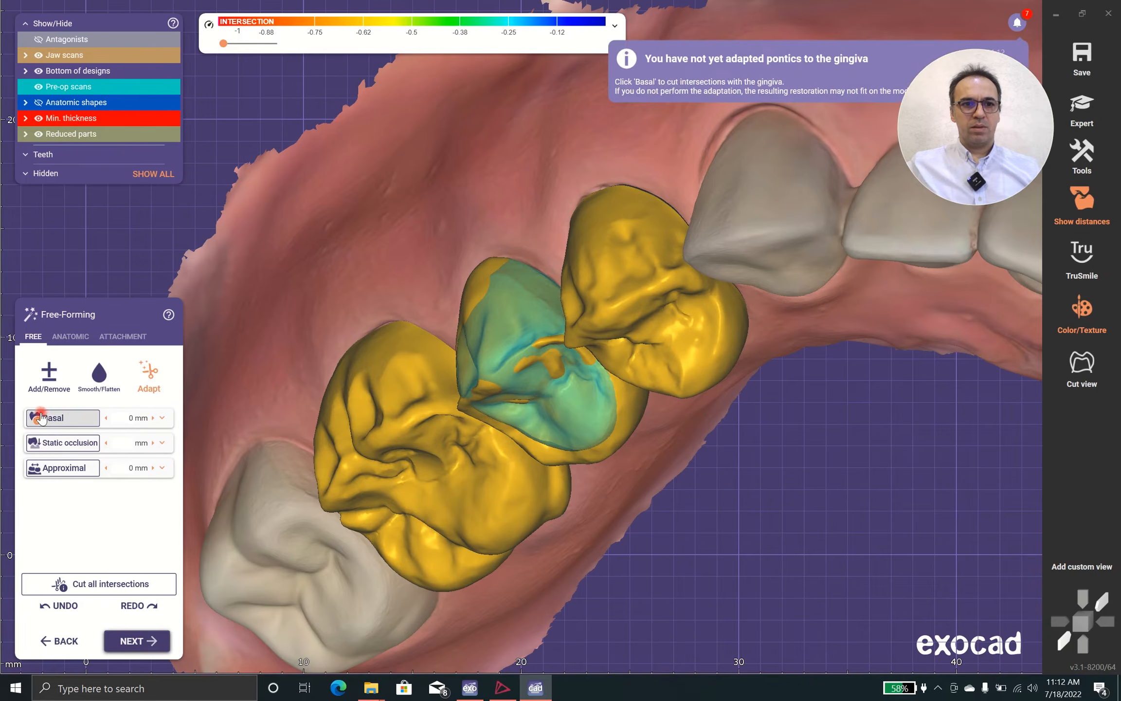
right_click_drag(343, 287, 343, 284)
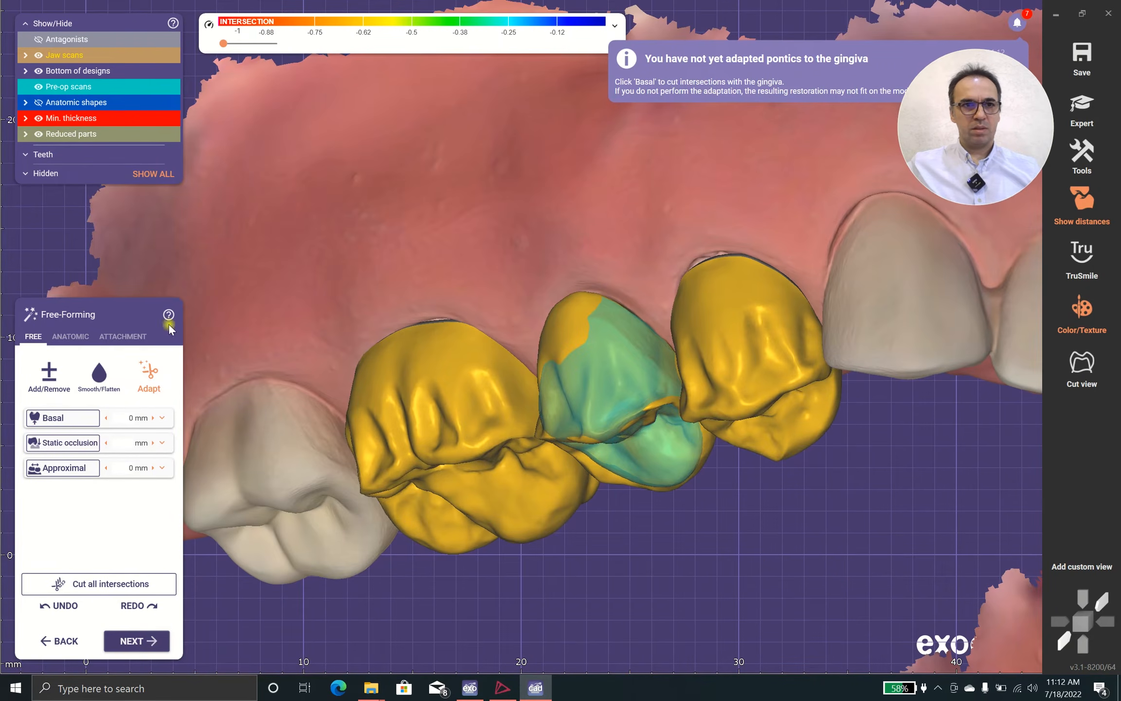
Hide the jaw scans and smooth the concave underside of the middle pontic with the Smooth/Flatten brush
left_click(38, 55)
right_click_drag(408, 258, 458, 210)
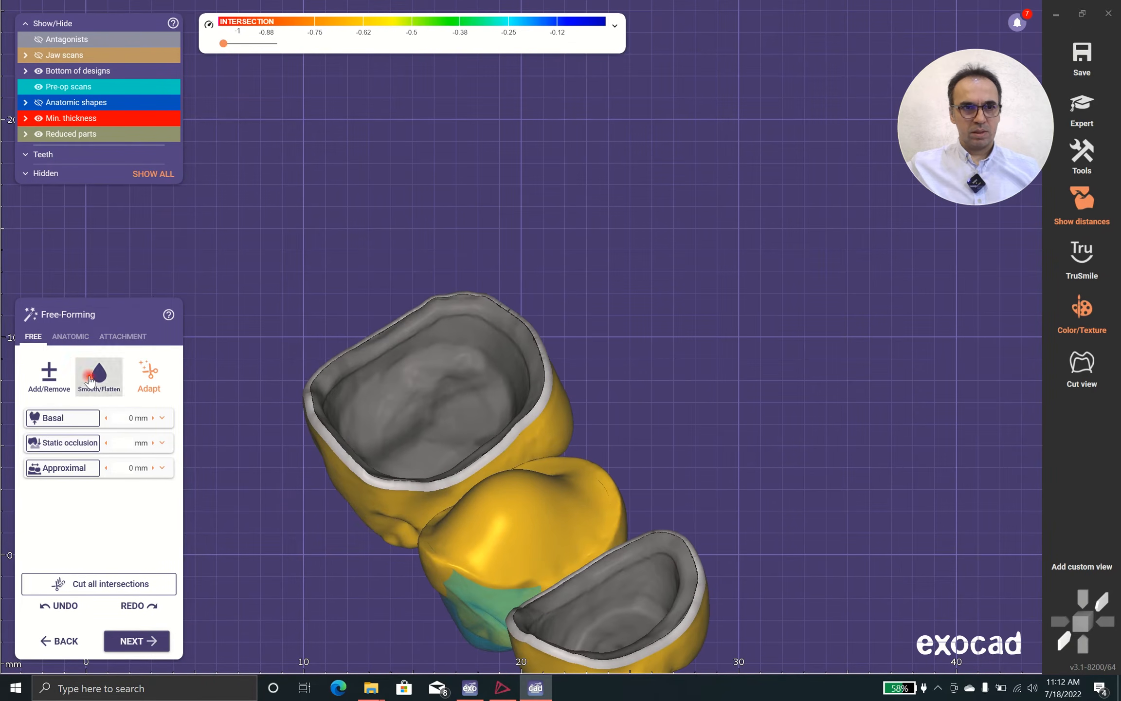
left_click(89, 379)
scroll(574, 491, "up", 3)
mouse_move(649, 205)
right_mouse_down()
mouse_move(661, 161)
mouse_move(596, 330)
right_mouse_up()
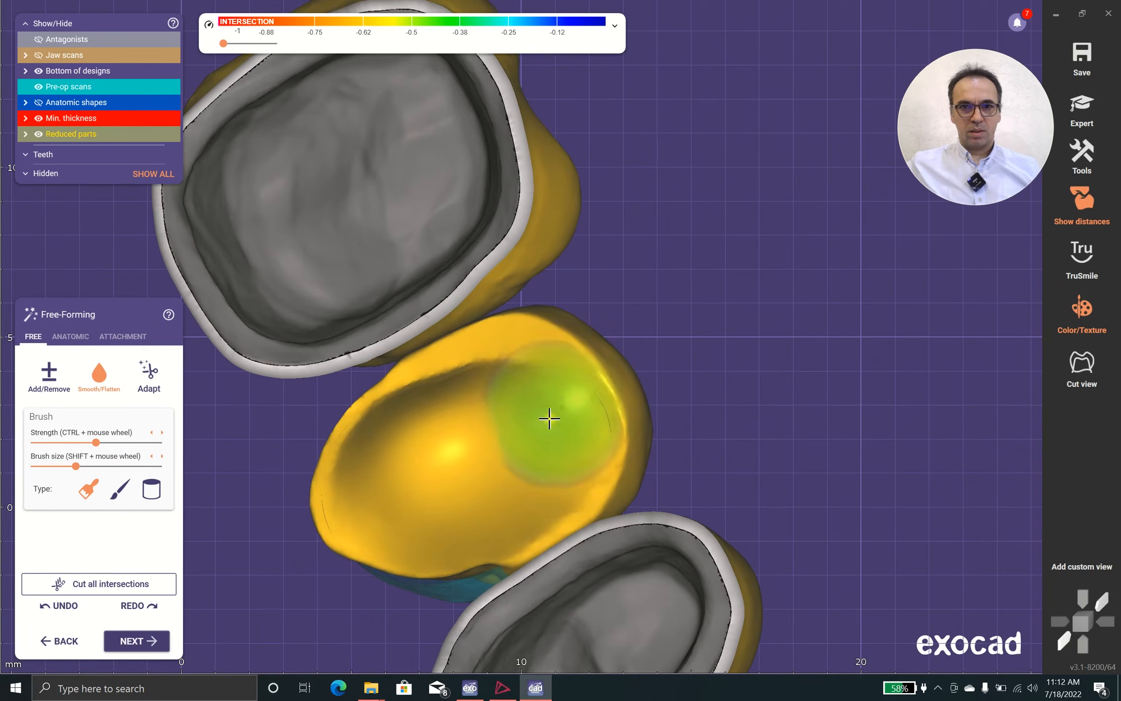
right_click_drag(591, 398, 536, 431)
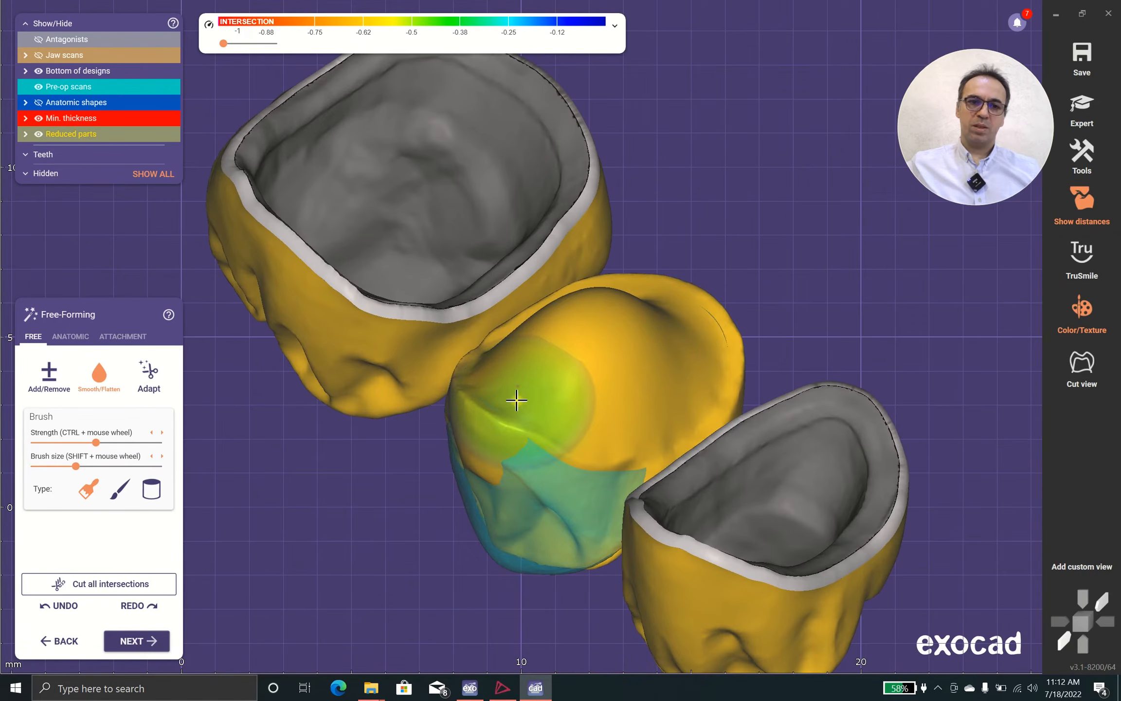
Smooth the outer rim of the pontic's underside, including the edge beside the molar
scroll(623, 377, "down", 3)
right_click_drag(633, 389, 656, 422)
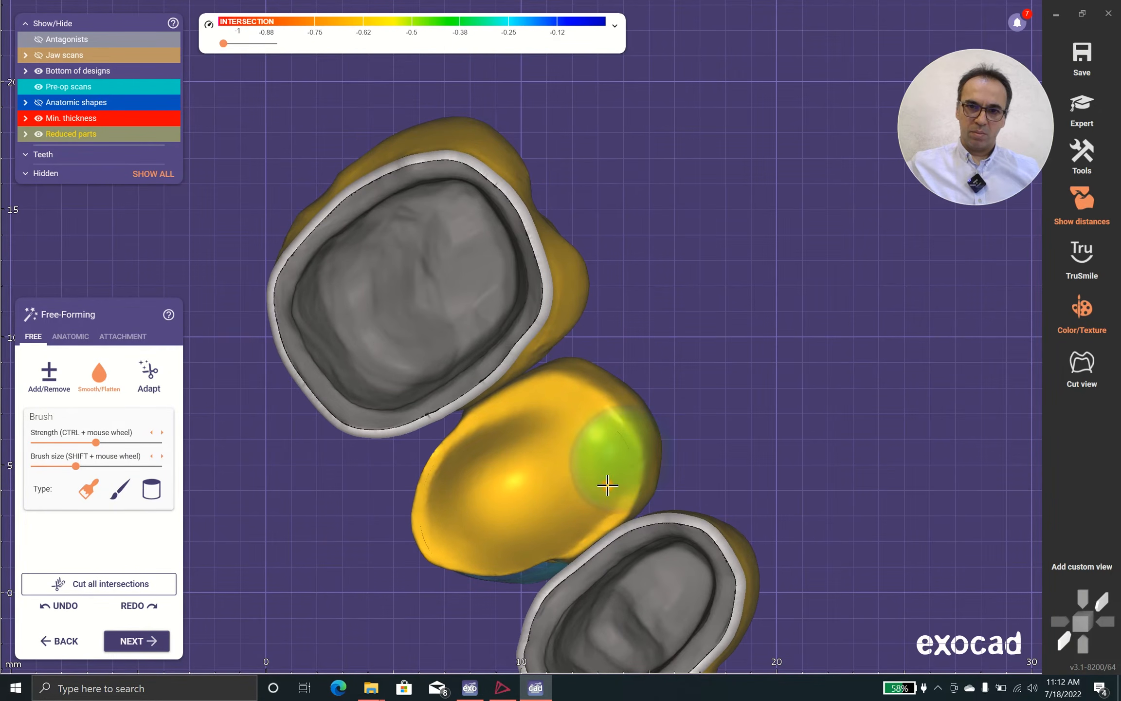
right_click_drag(578, 491, 594, 479)
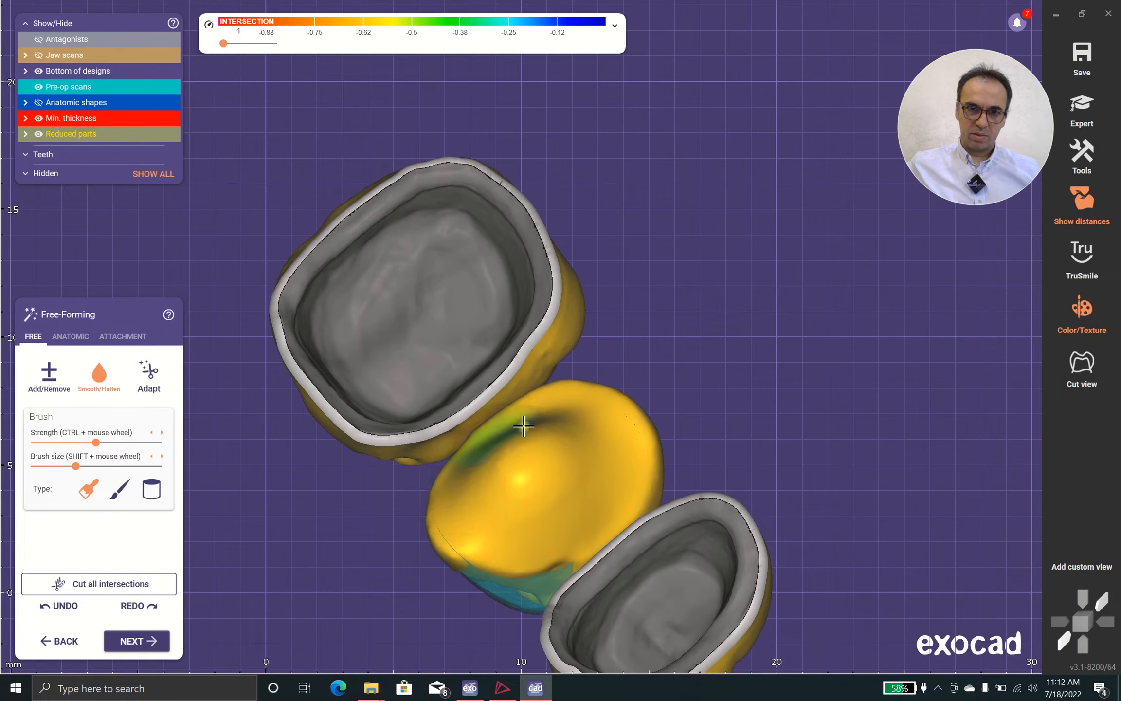
scroll(610, 429, "down", 3)
right_click_drag(610, 429, 654, 471)
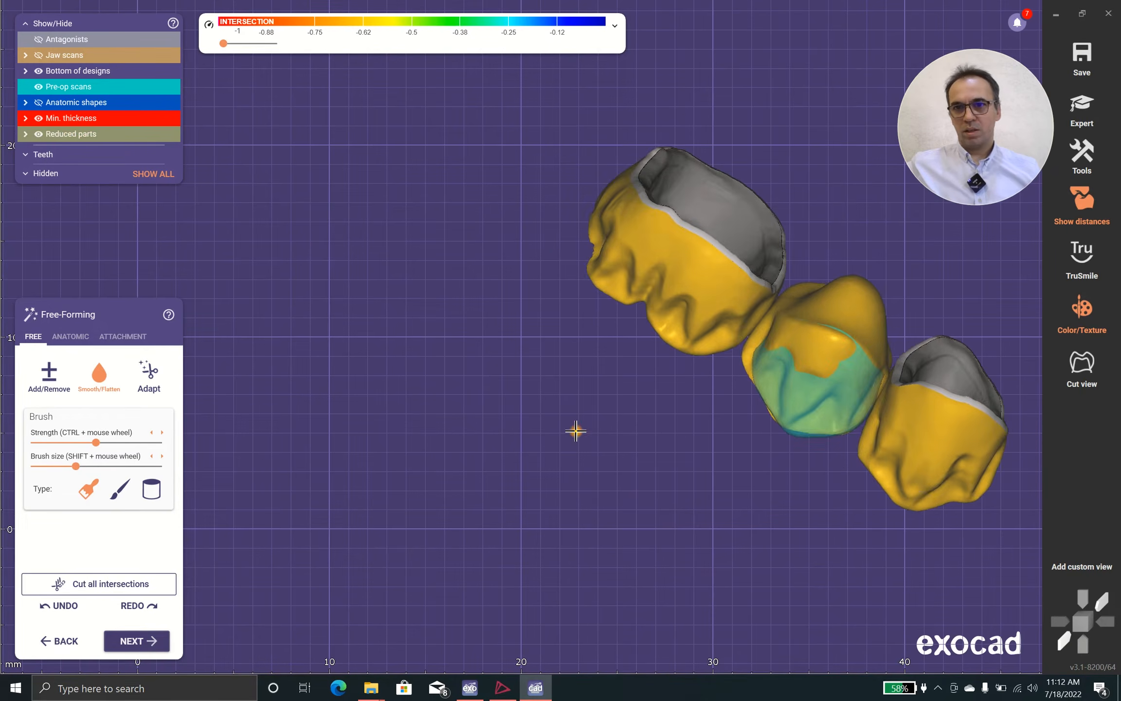
Round off the pontic's basal edge facing the molar and blend it into the facial side
middle_click_drag(575, 430, 554, 347)
scroll(554, 347, "up", 3)
scroll(553, 348, "up", 2)
right_click_drag(508, 291, 611, 258)
middle_click_drag(610, 258, 696, 64)
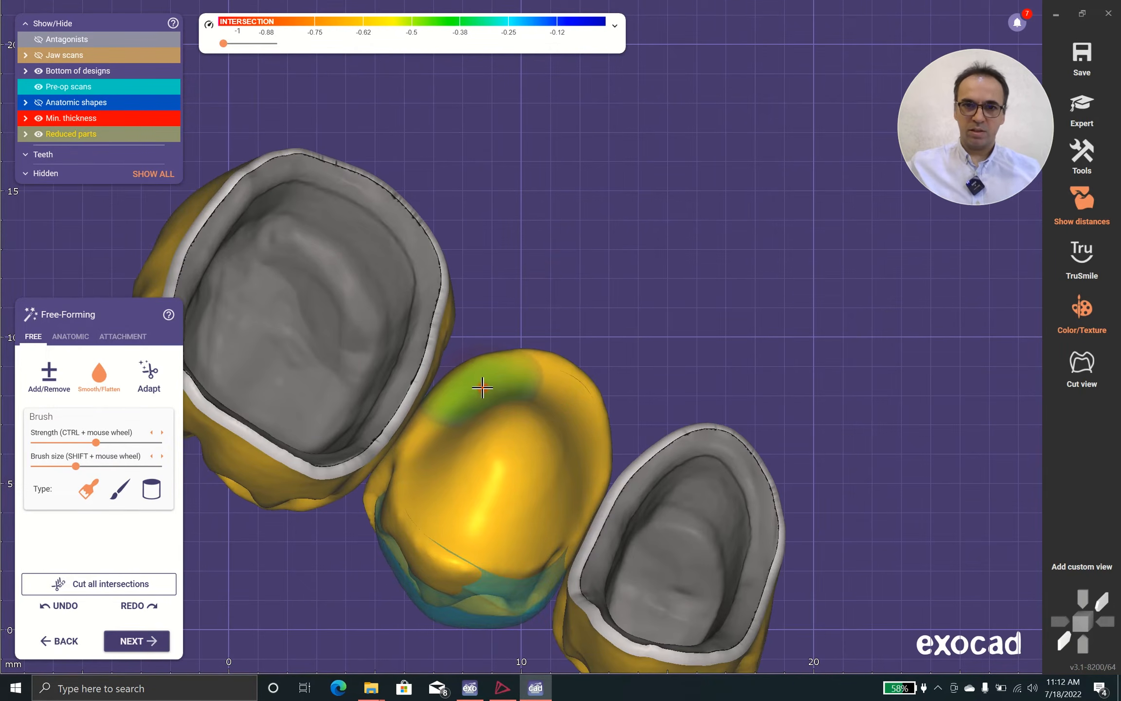
scroll(558, 408, "down", 3)
mouse_move(535, 390)
right_mouse_down()
mouse_move(551, 407)
mouse_move(424, 413)
right_mouse_up()
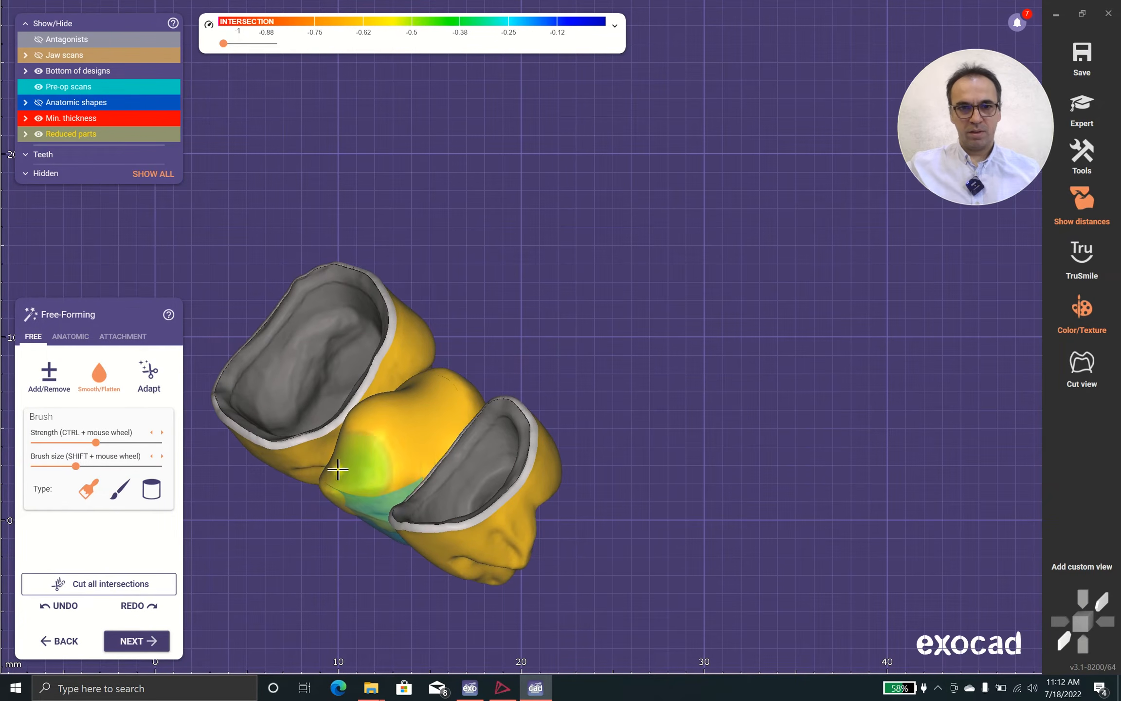
mouse_move(500, 384)
right_mouse_down()
mouse_move(501, 421)
mouse_move(448, 423)
mouse_move(487, 482)
right_mouse_up()
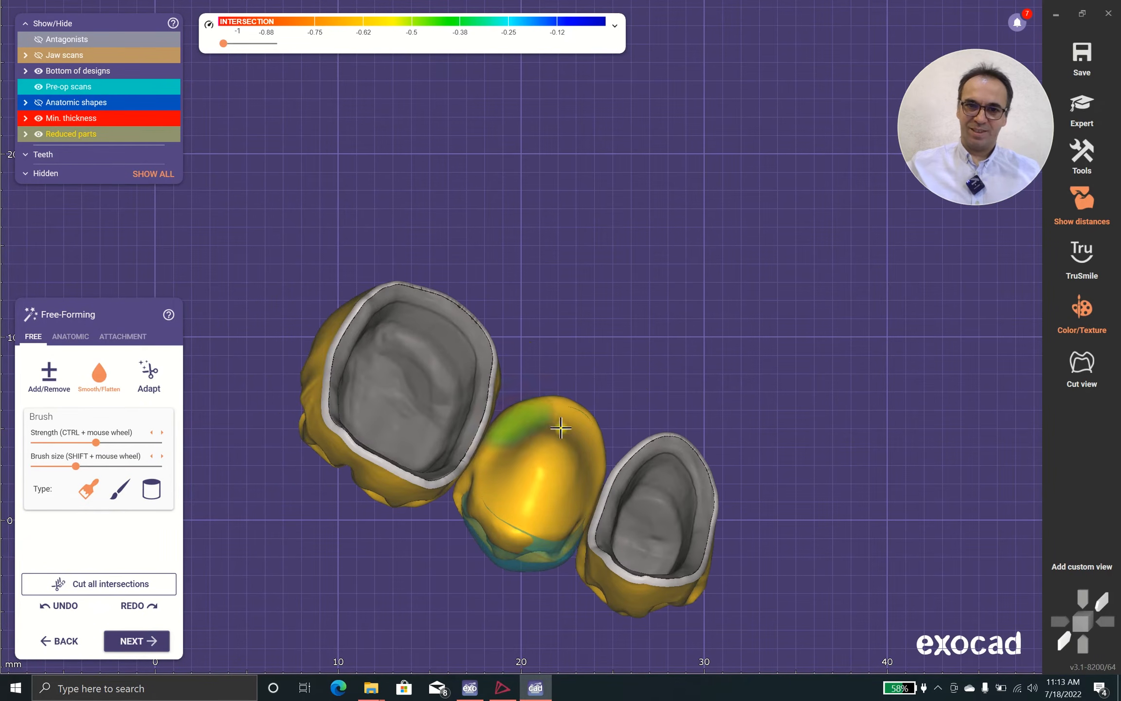
Smooth the tip of the pontic's base and its transition to the reduced facial surface
scroll(591, 453, "down", 3)
right_click_drag(666, 451, 562, 234)
scroll(562, 234, "up", 2)
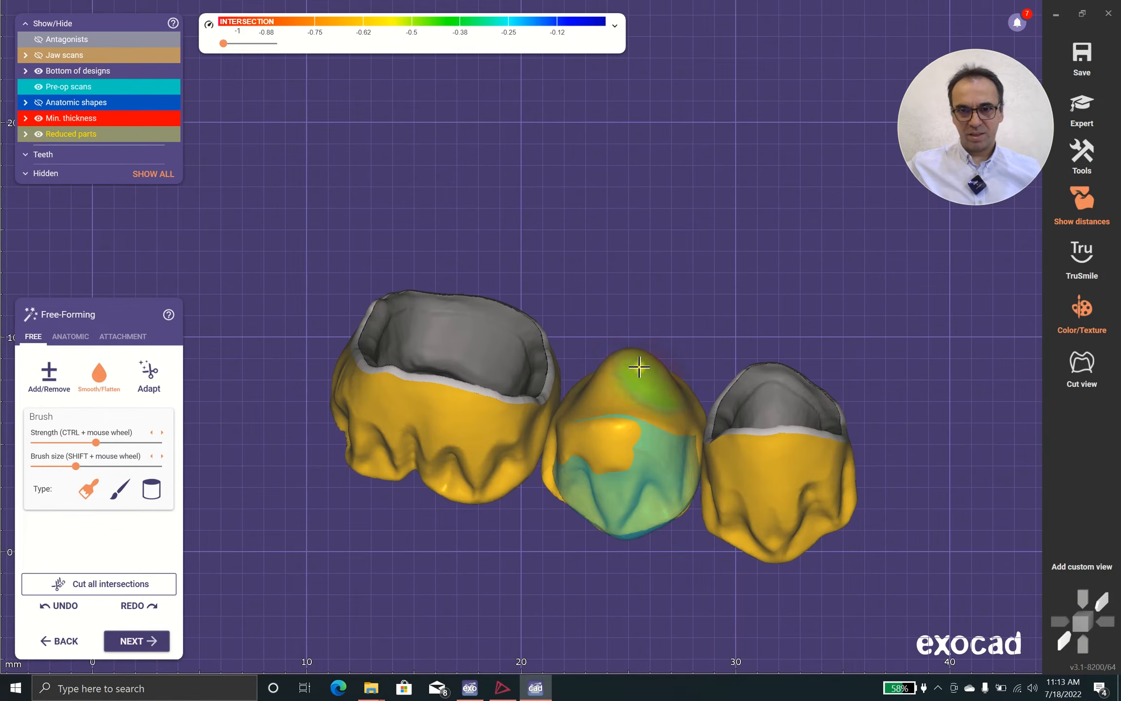
scroll(629, 373, "down", 3)
right_click_drag(628, 370, 615, 443)
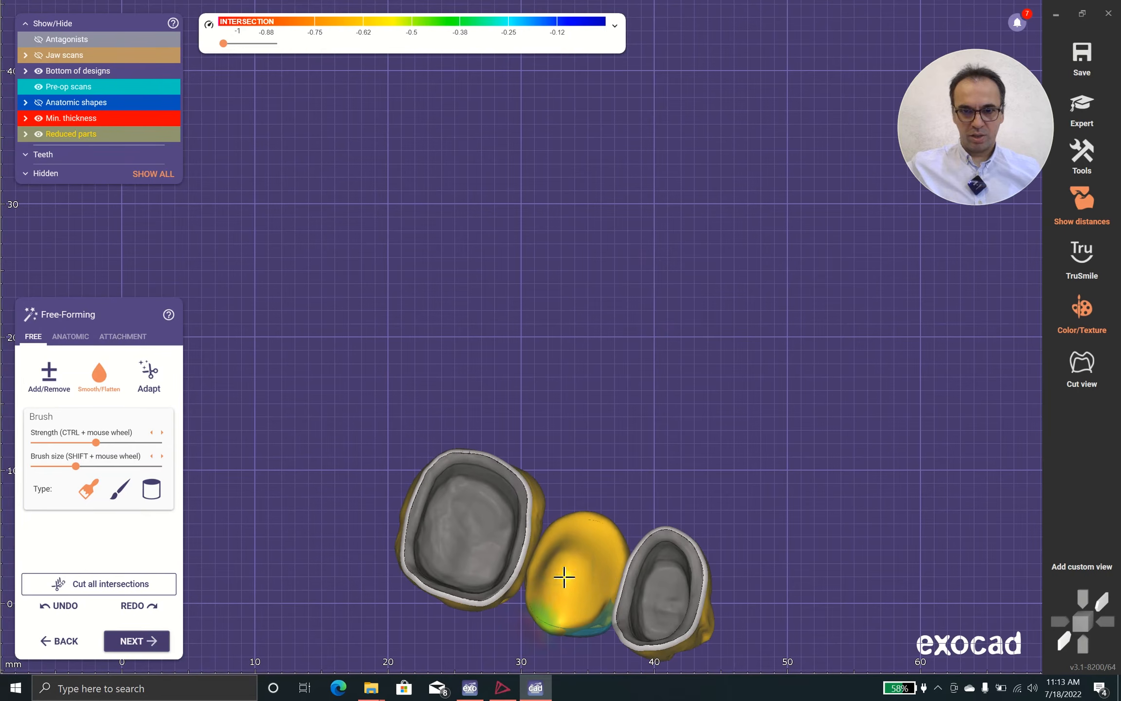
right_click_drag(608, 373, 548, 453)
Hide the pre-op scans, look over the three reduced crowns and proceed to the connector design
left_click(39, 87)
right_click_drag(379, 336, 406, 347)
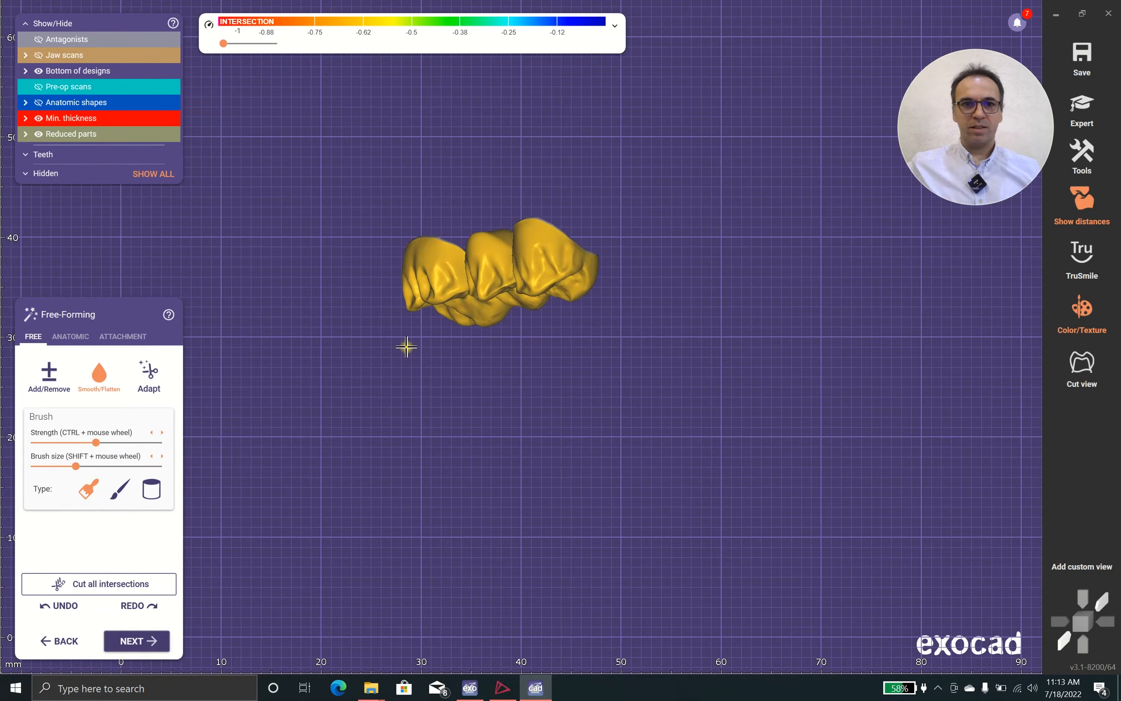
left_click(143, 641)
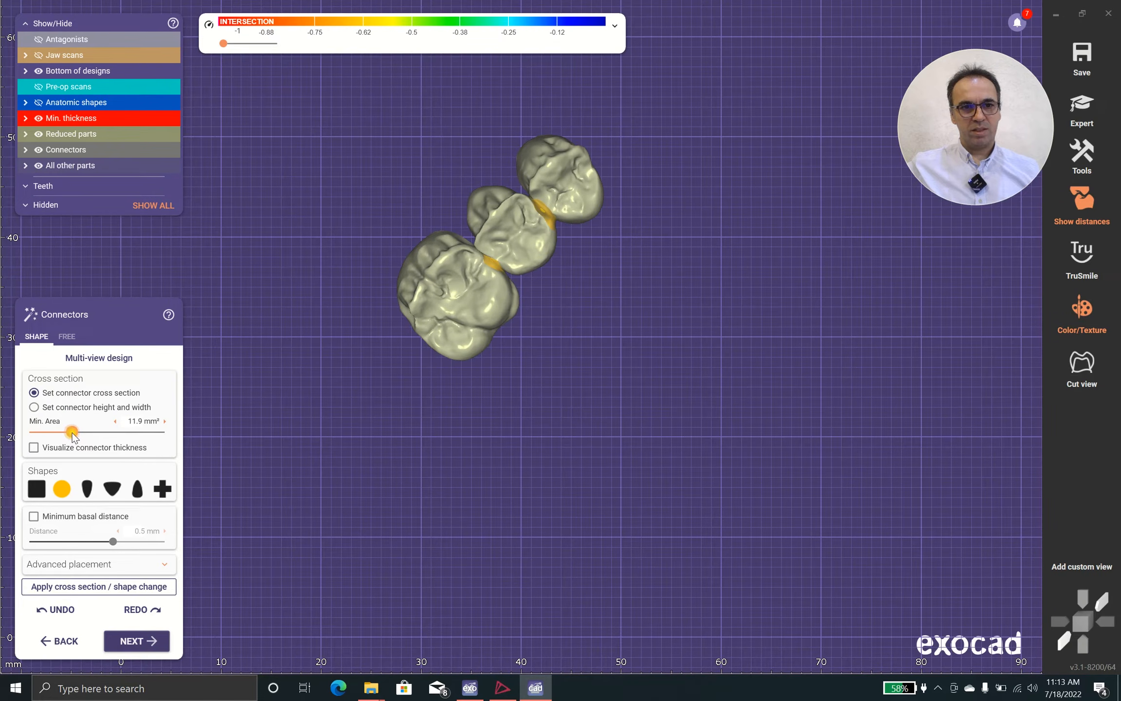
Try connectors with a minimum cross-section area of 12 mm² and apply the cross-section and shape change
left_click_drag(72, 435, 73, 435)
left_click(164, 586)
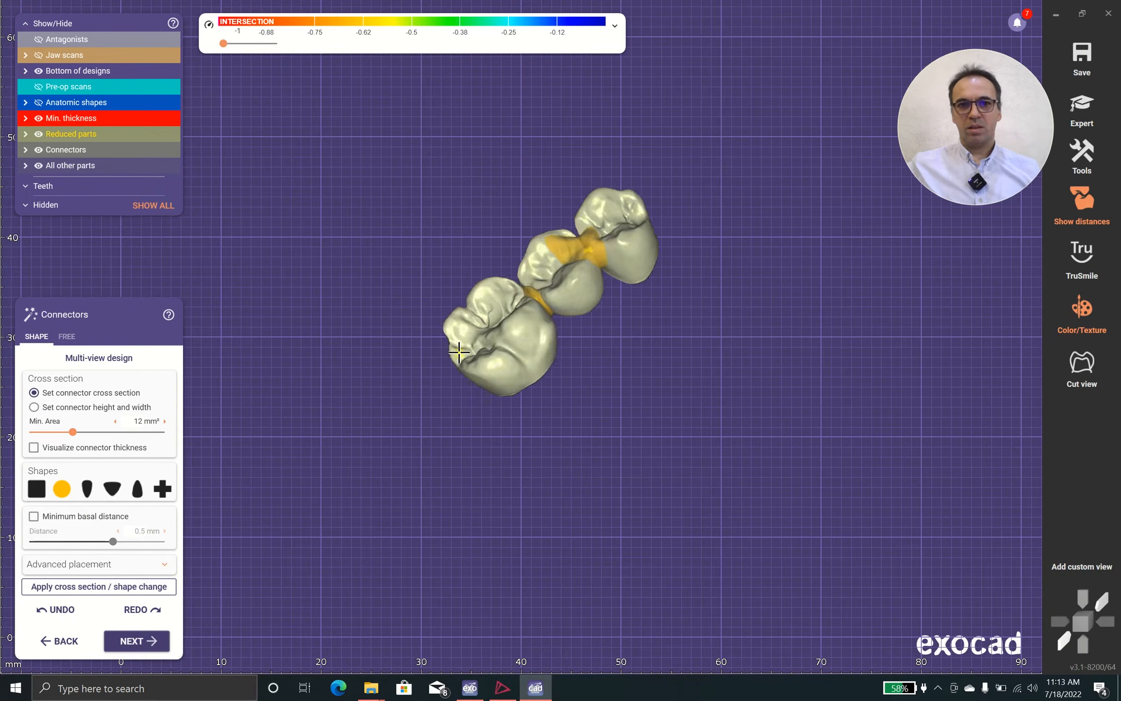
scroll(637, 279, "up", 3)
scroll(638, 278, "up", 2)
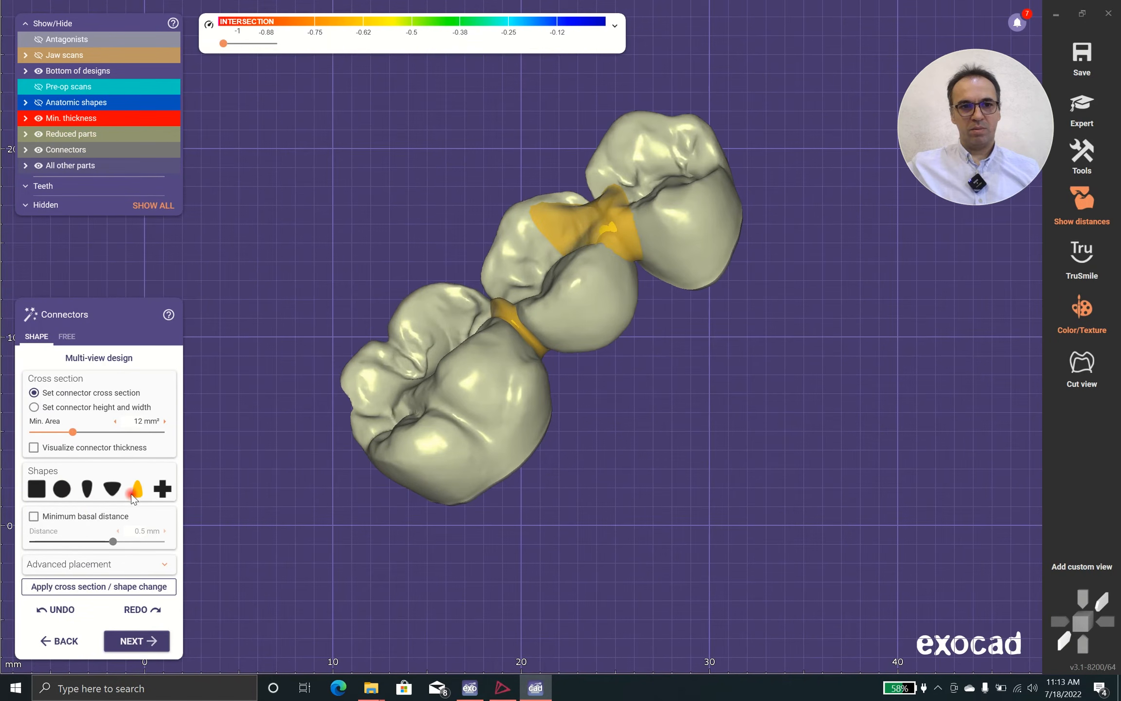
left_click(113, 587)
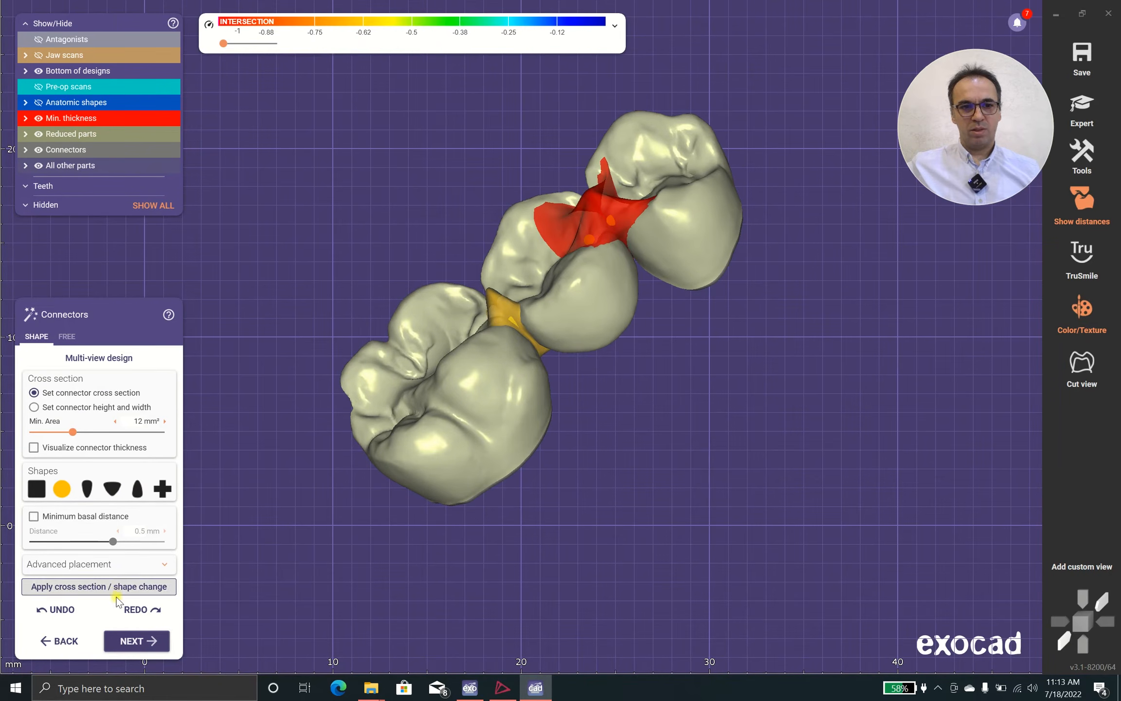
Set the round connectors' minimum cross-section area to 9.5 mm² and apply the change
right_click_drag(501, 402, 551, 417)
mouse_move(544, 244)
left_mouse_down()
mouse_move(542, 230)
mouse_move(563, 295)
mouse_move(543, 257)
left_mouse_up()
right_click_drag(551, 295, 545, 336)
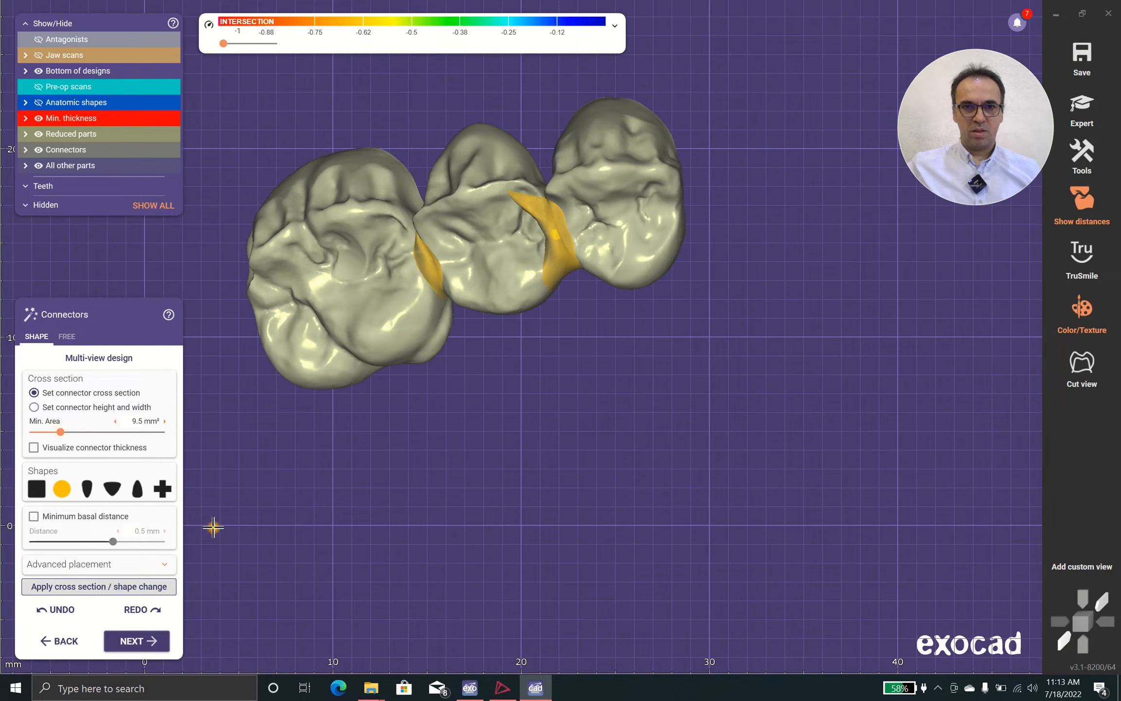
Examine the position and shape of both connectors from the chewing, palatal and gingival sides
right_click_drag(477, 306, 464, 372)
scroll(489, 361, "up", 3)
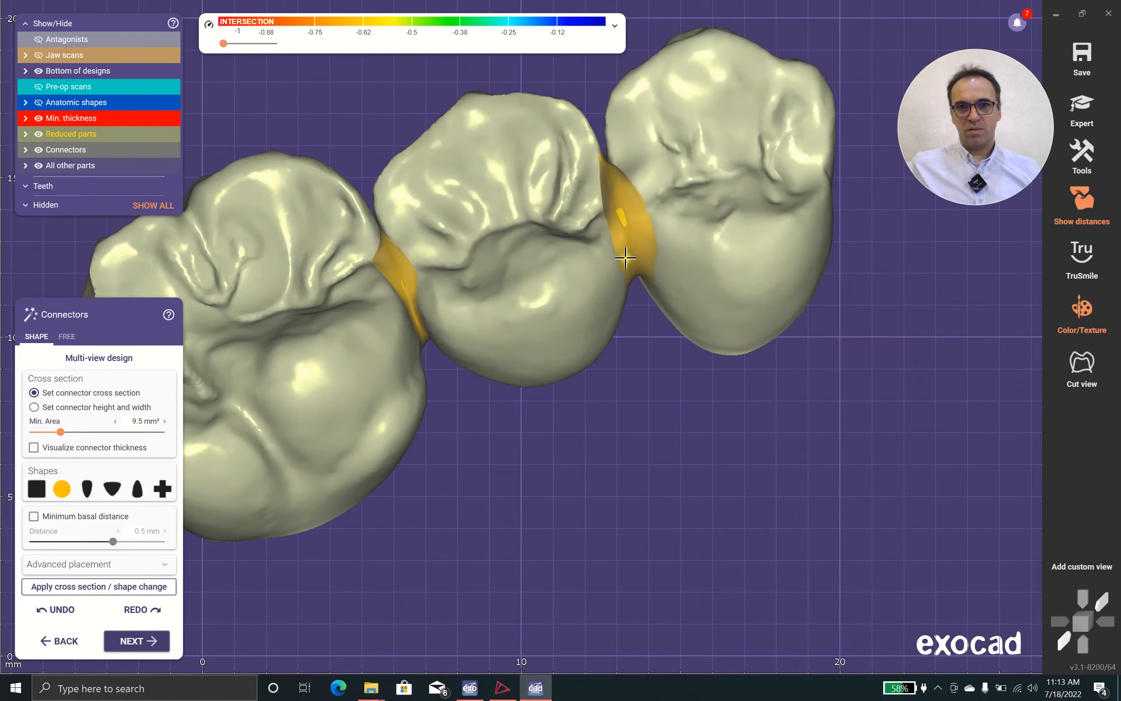
right_click_drag(636, 227, 574, 499)
scroll(550, 535, "down", 3)
scroll(548, 523, "down", 3)
right_click_drag(486, 267, 540, 533)
scroll(541, 533, "up", 3)
scroll(450, 396, "up", 2)
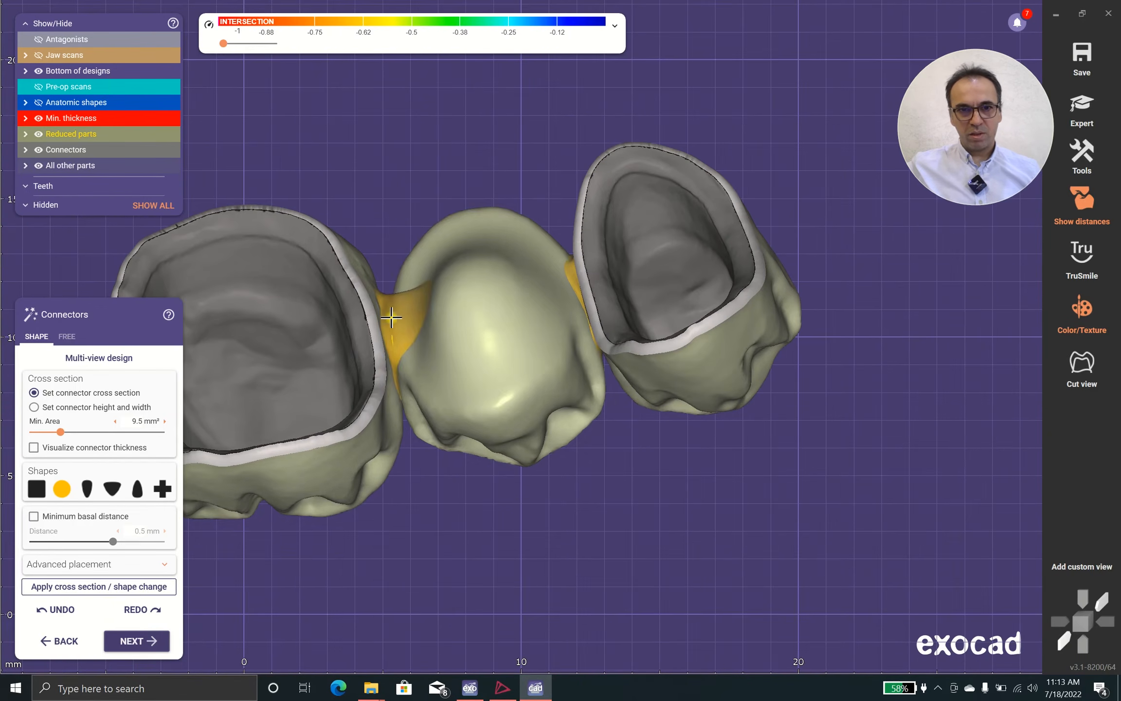
right_click_drag(393, 378, 209, 429)
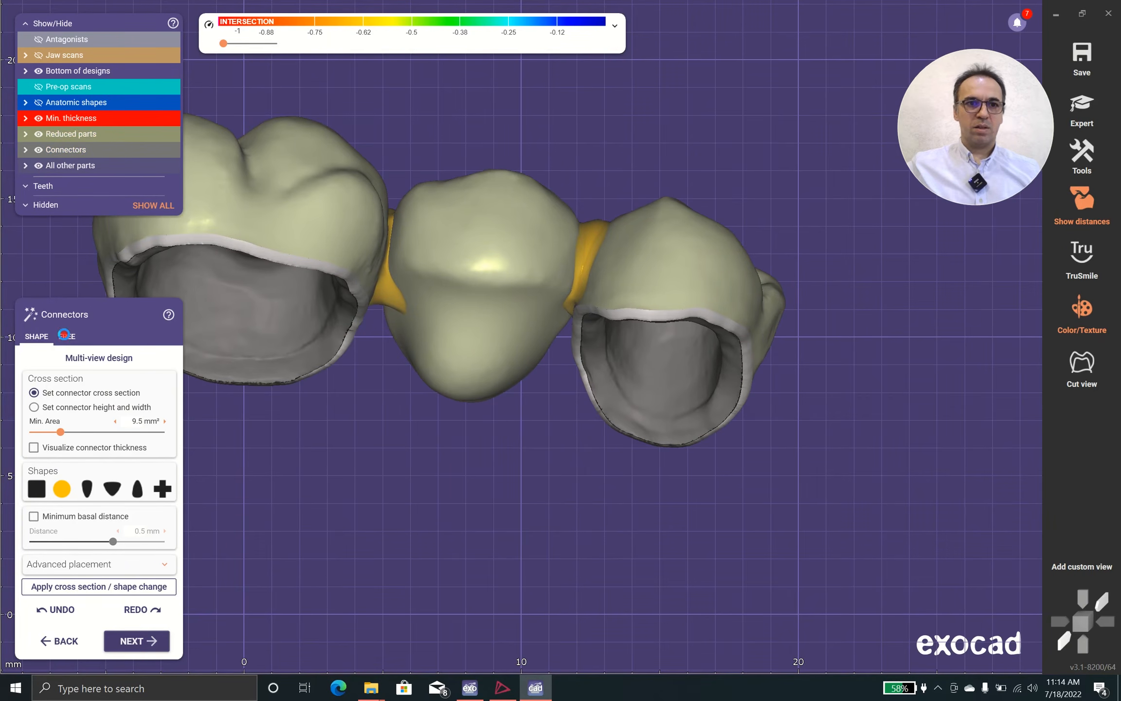
Switch to free connector editing and thicken the palatal end of the pontic's connector by moving its control points
left_click(64, 336)
scroll(484, 122, "up", 3)
middle_click_drag(499, 228, 494, 392)
scroll(418, 277, "up", 2)
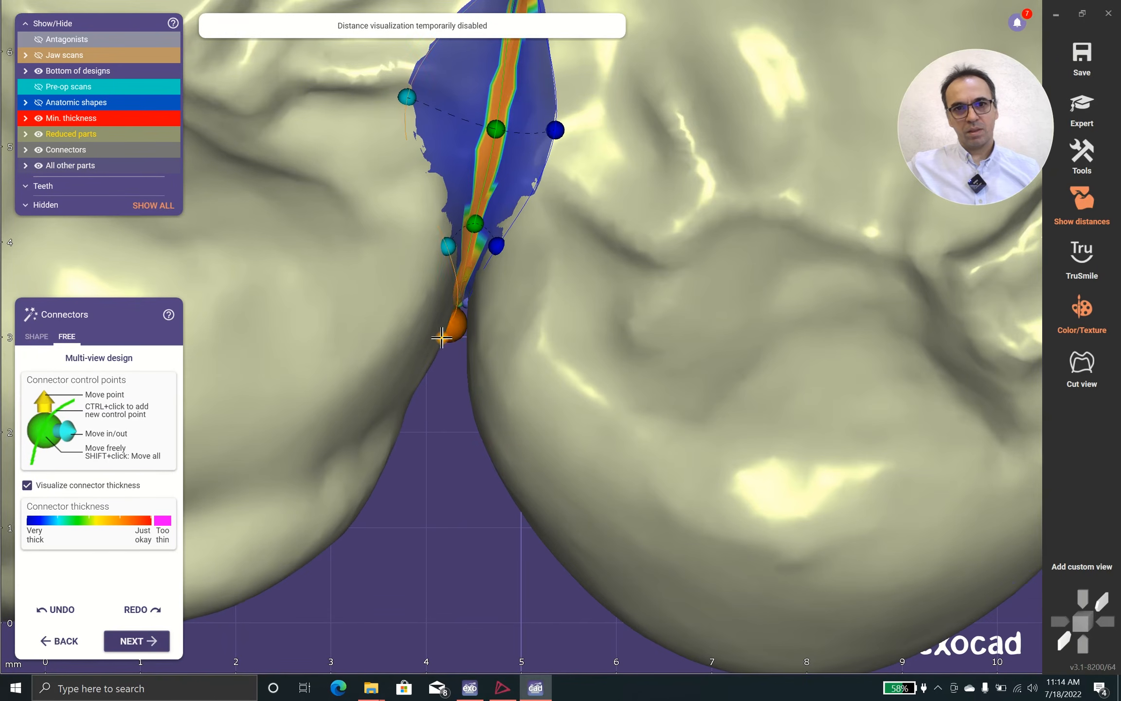
left_click_drag(441, 337, 434, 350)
left_click_drag(421, 283, 424, 279)
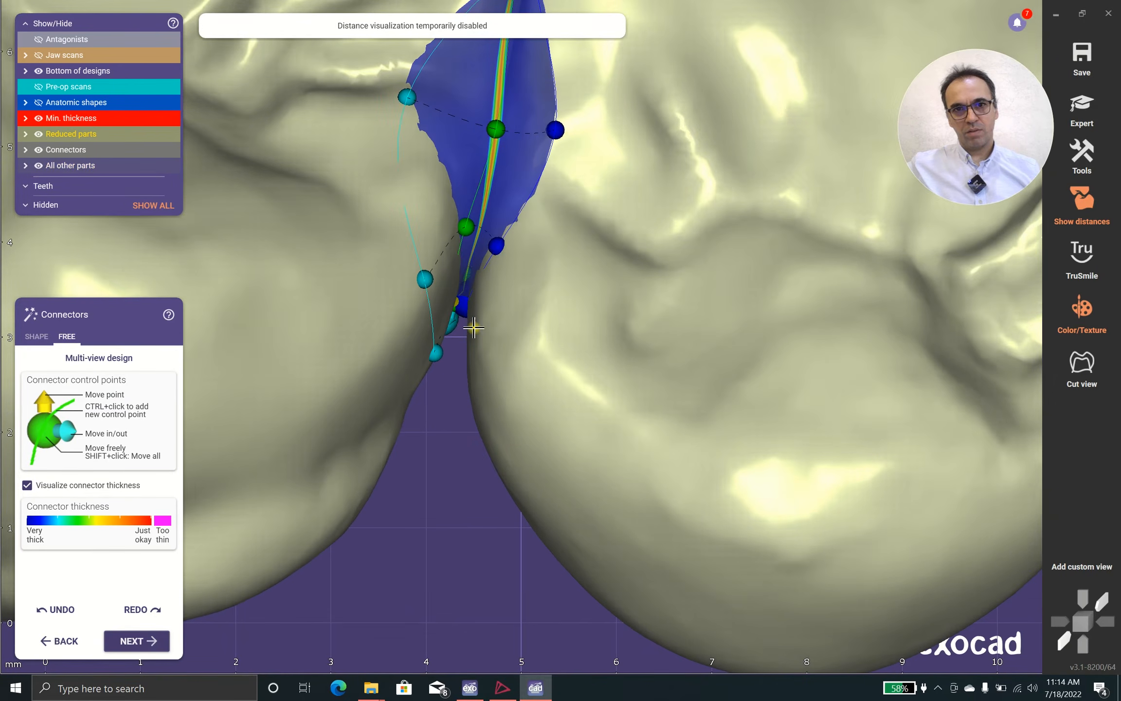
left_click_drag(490, 321, 490, 323)
right_click_drag(490, 323, 489, 390)
Widen the connector between the molar and the pontic on its palatal side by moving its control points outward
scroll(457, 343, "down", 3)
right_click_drag(456, 341, 392, 525)
scroll(413, 458, "down", 2)
right_click_drag(505, 238, 505, 443)
right_click_drag(516, 301, 482, 447)
scroll(482, 447, "up", 1)
scroll(482, 446, "up", 5)
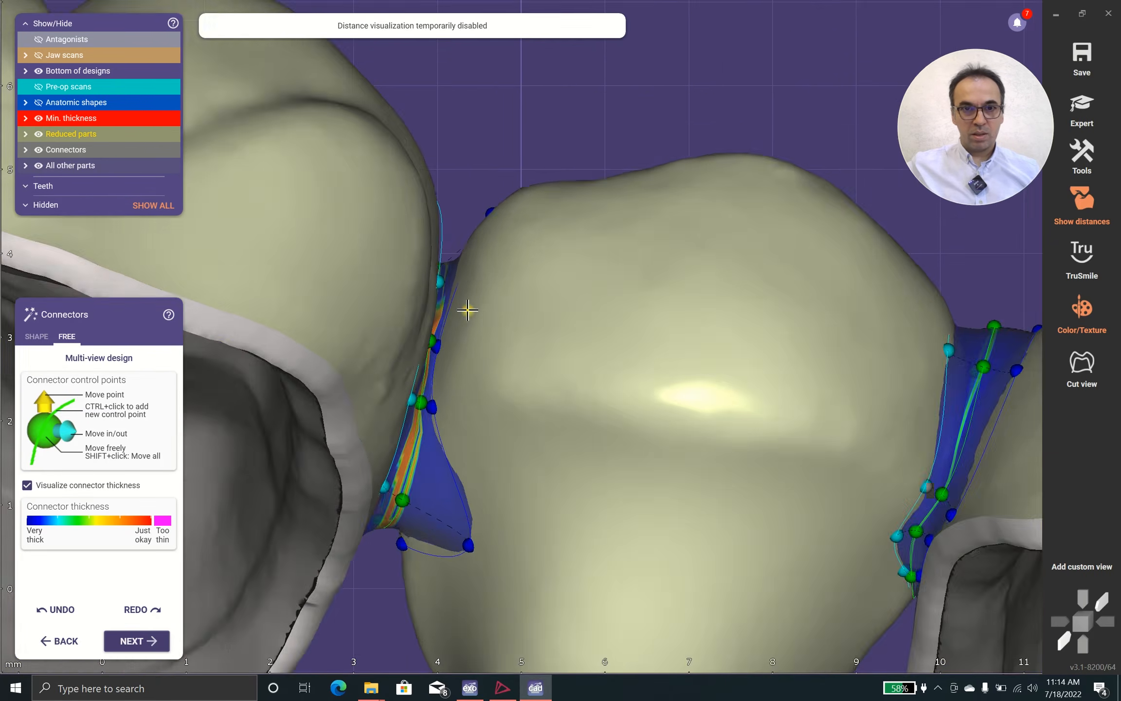
left_click_drag(442, 342, 497, 321)
left_click_drag(428, 467, 493, 467)
left_click_drag(395, 453, 369, 416)
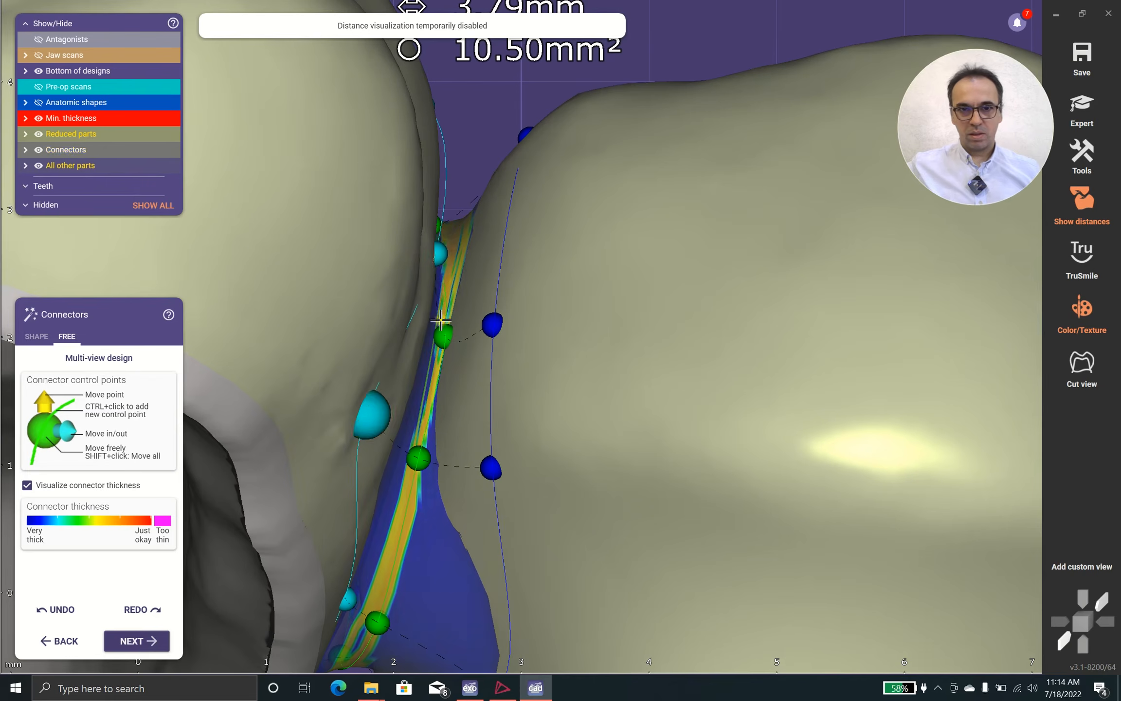
left_click_drag(443, 259, 470, 146)
left_click_drag(418, 497, 418, 538)
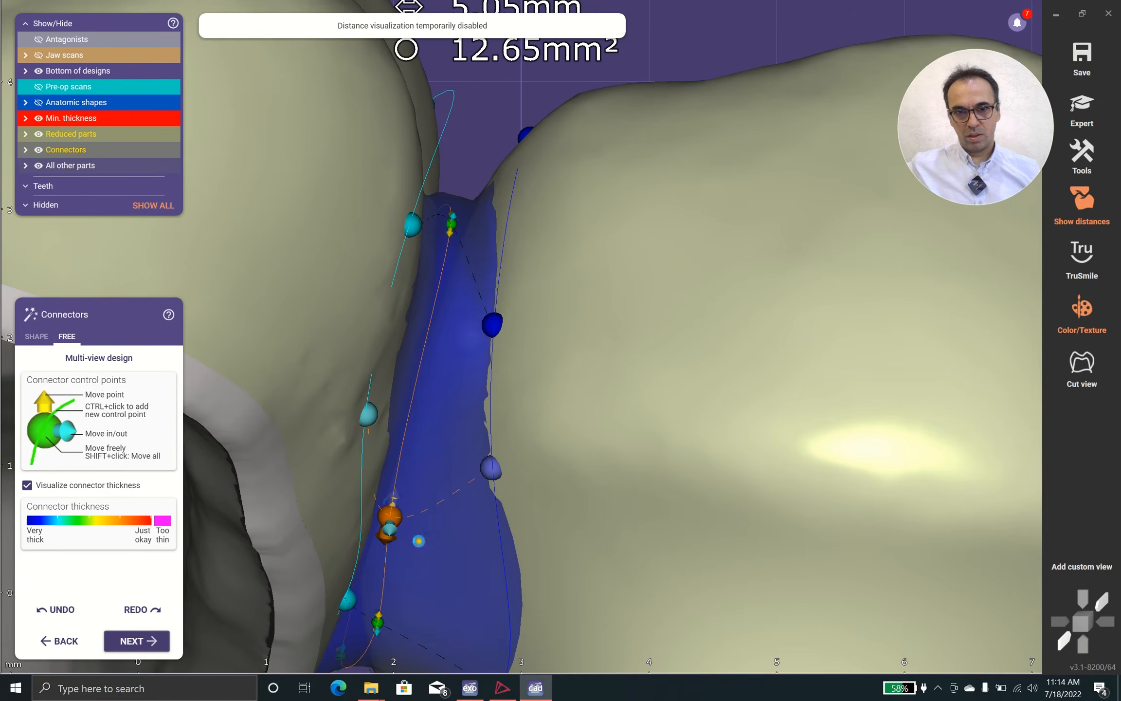
Adjust the height of the molar-to-pontic connector by moving its center control points on the chewing side
scroll(468, 413, "down", 3)
right_click_drag(468, 413, 466, 296)
scroll(500, 341, "down", 5)
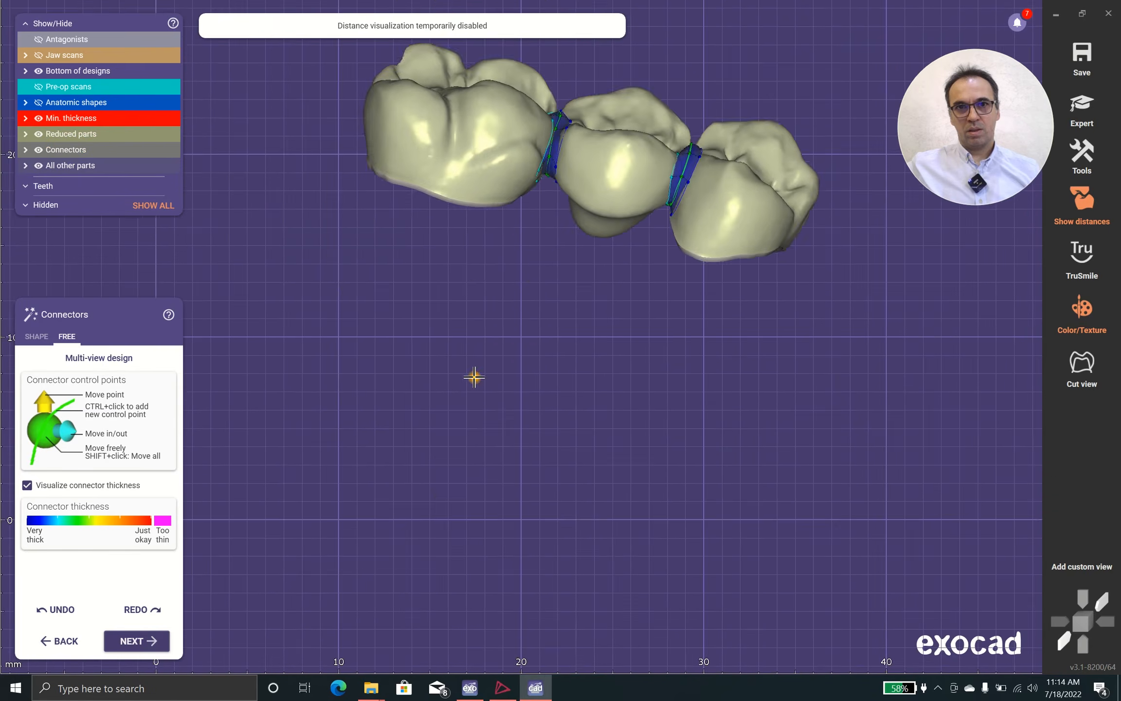
middle_click_drag(473, 378, 403, 536)
scroll(483, 366, "up", 5)
scroll(502, 320, "down", 1)
scroll(501, 319, "up", 2)
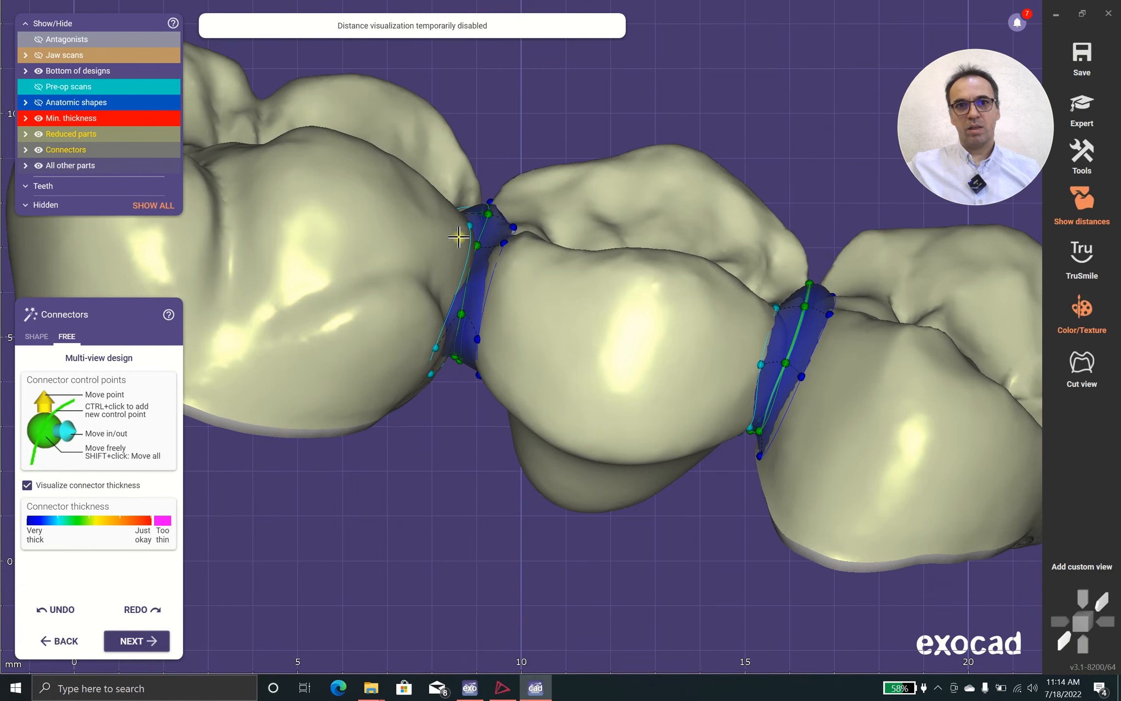
right_click_drag(485, 257, 477, 278)
middle_click_drag(478, 277, 398, 395)
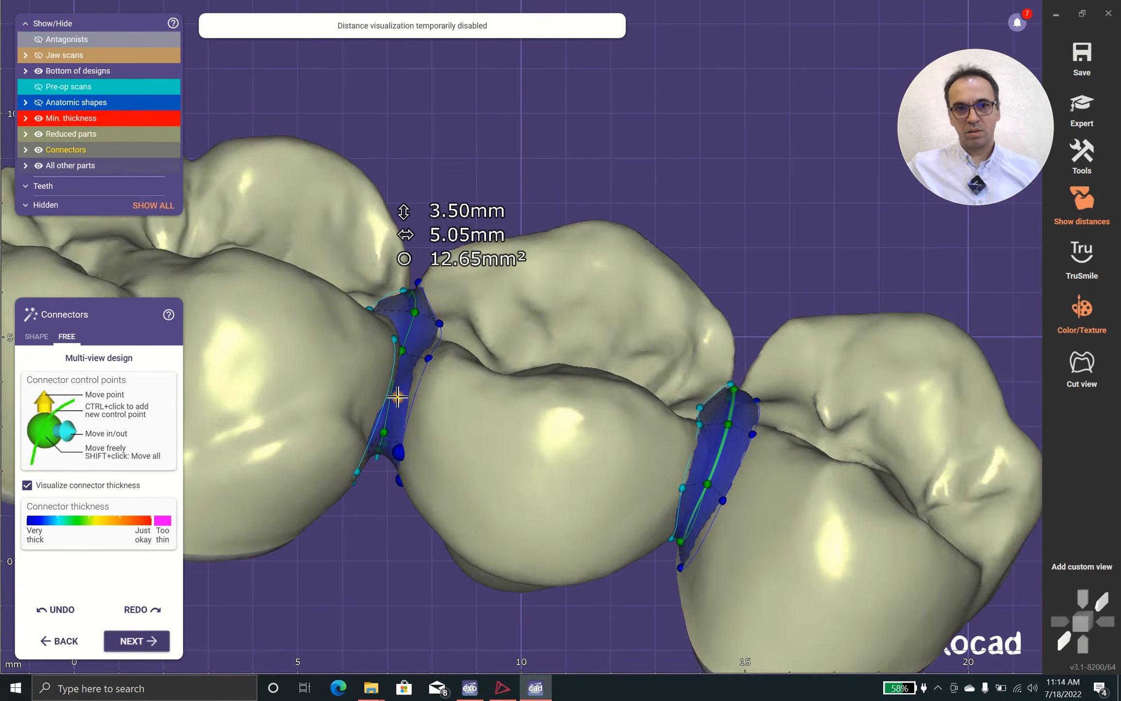
scroll(398, 396, "up", 3)
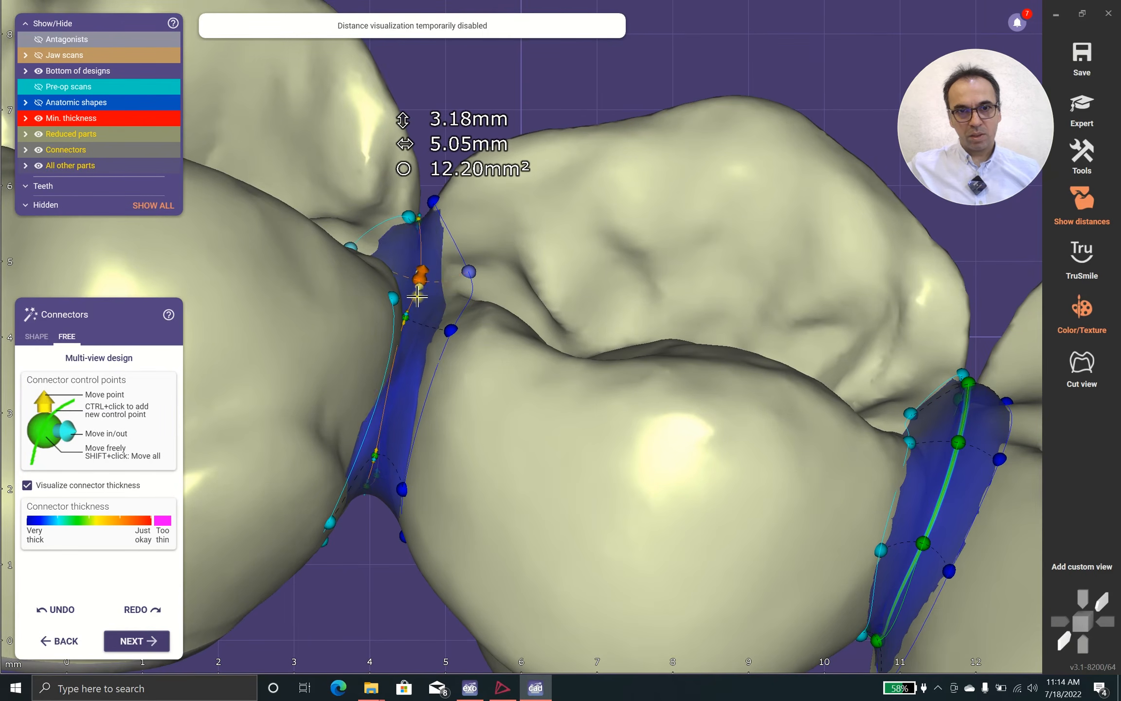
Reshape the occlusal outline of the molar-to-pontic connector with its side control points
scroll(436, 291, "down", 2)
right_click_drag(432, 296, 403, 317)
scroll(447, 235, "down", 1)
scroll(468, 297, "up", 3)
middle_click_drag(341, 566, 443, 376)
mouse_move(489, 242)
right_mouse_down()
mouse_move(408, 369)
mouse_move(487, 219)
right_mouse_up()
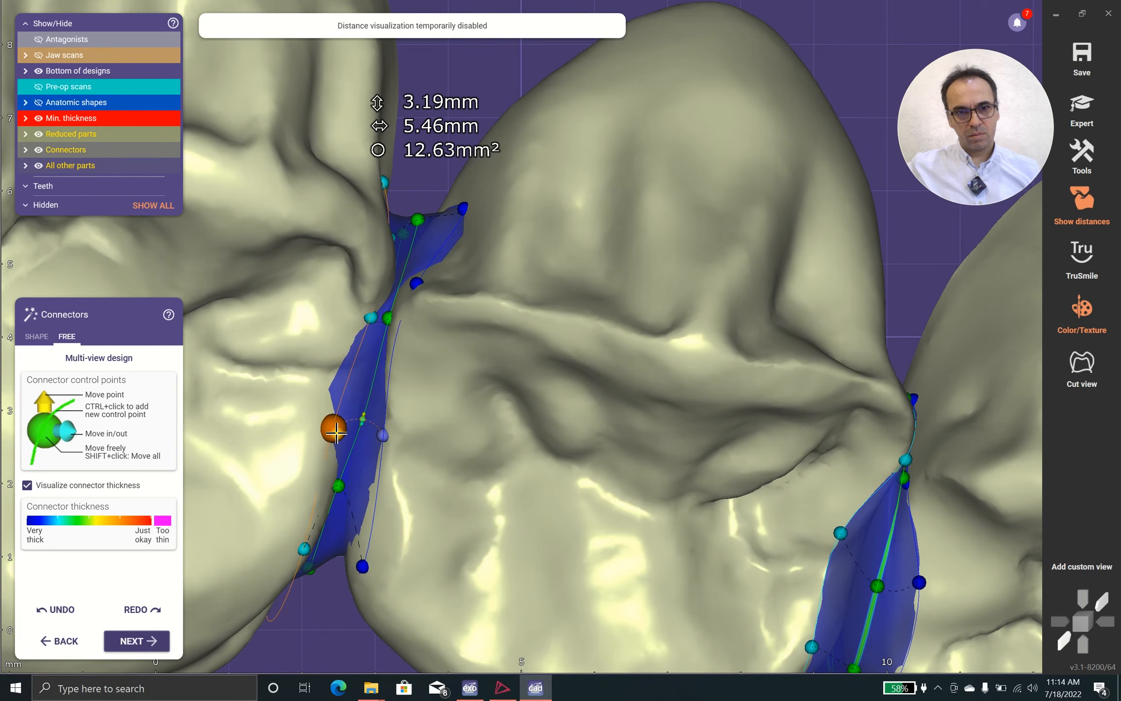
right_click_drag(336, 431, 626, 181)
Refine the gingival end of the molar-to-pontic connector from the facial side
scroll(490, 282, "down", 3)
scroll(525, 291, "down", 3)
scroll(504, 205, "up", 5)
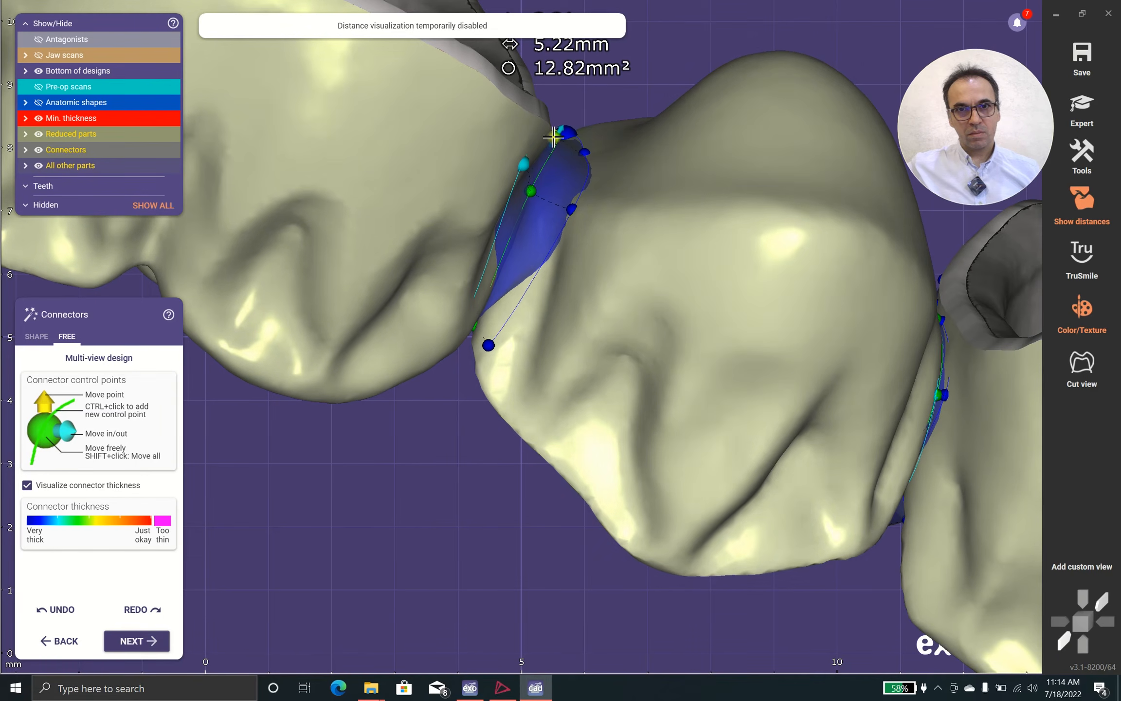
left_click_drag(553, 138, 559, 132)
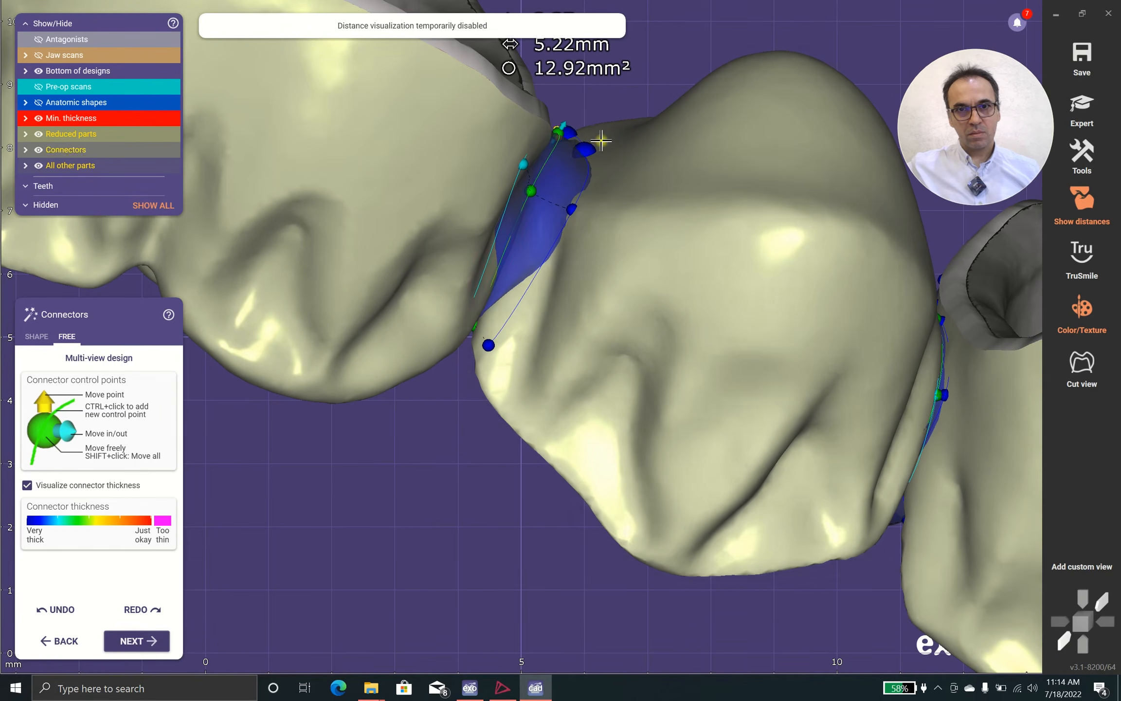
Narrow the occlusal end of the pontic-to-premolar connector by moving its side control points inward on both sides
scroll(600, 142, "down", 2)
right_click_drag(734, 267, 723, 256)
scroll(723, 257, "down", 4)
right_click_drag(645, 175, 773, 158)
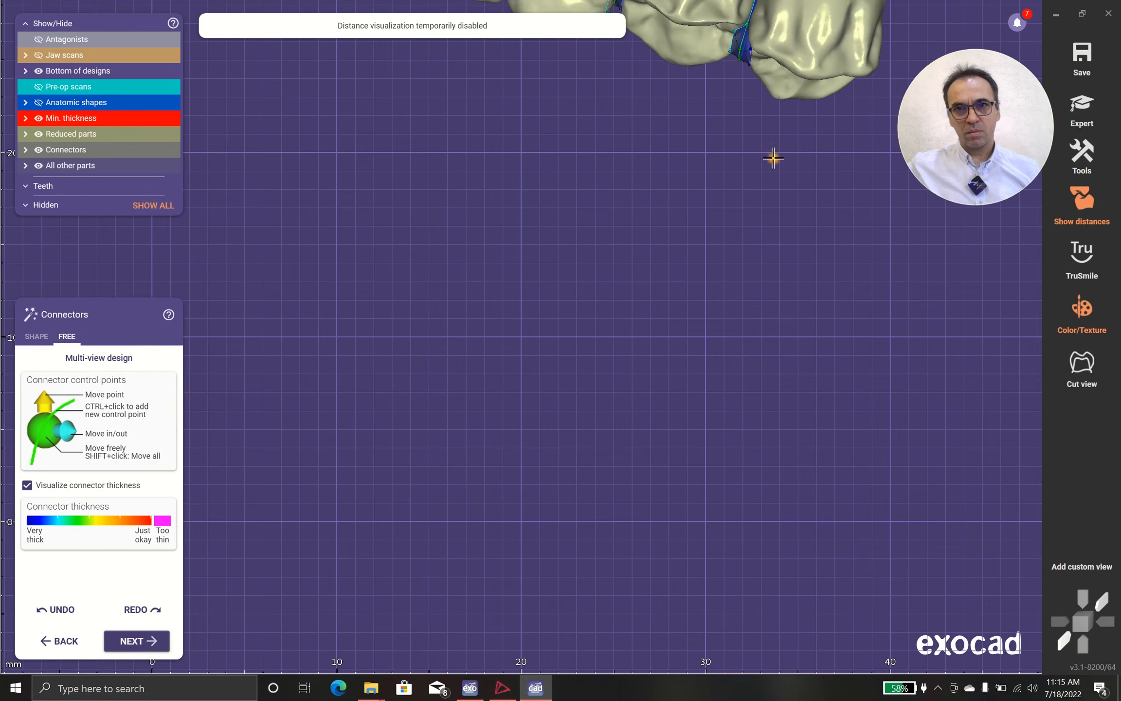
middle_click_drag(773, 157, 636, 370)
scroll(604, 251, "up", 6)
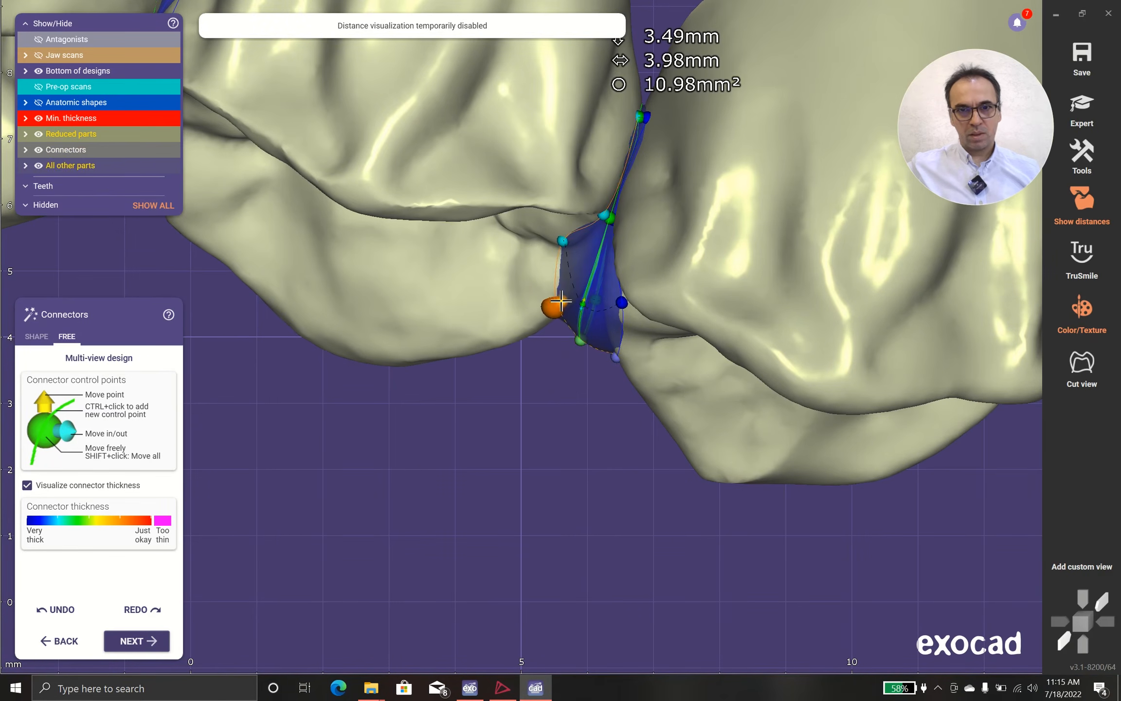
left_click_drag(555, 234, 579, 234)
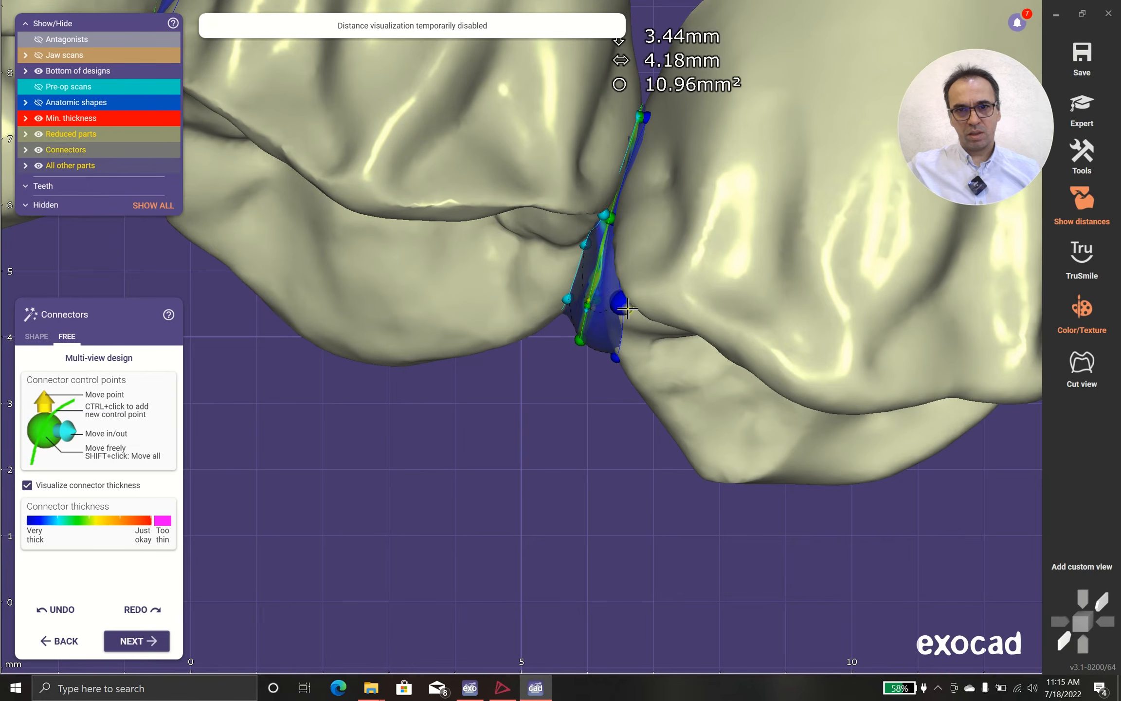
left_click_drag(616, 357, 603, 331)
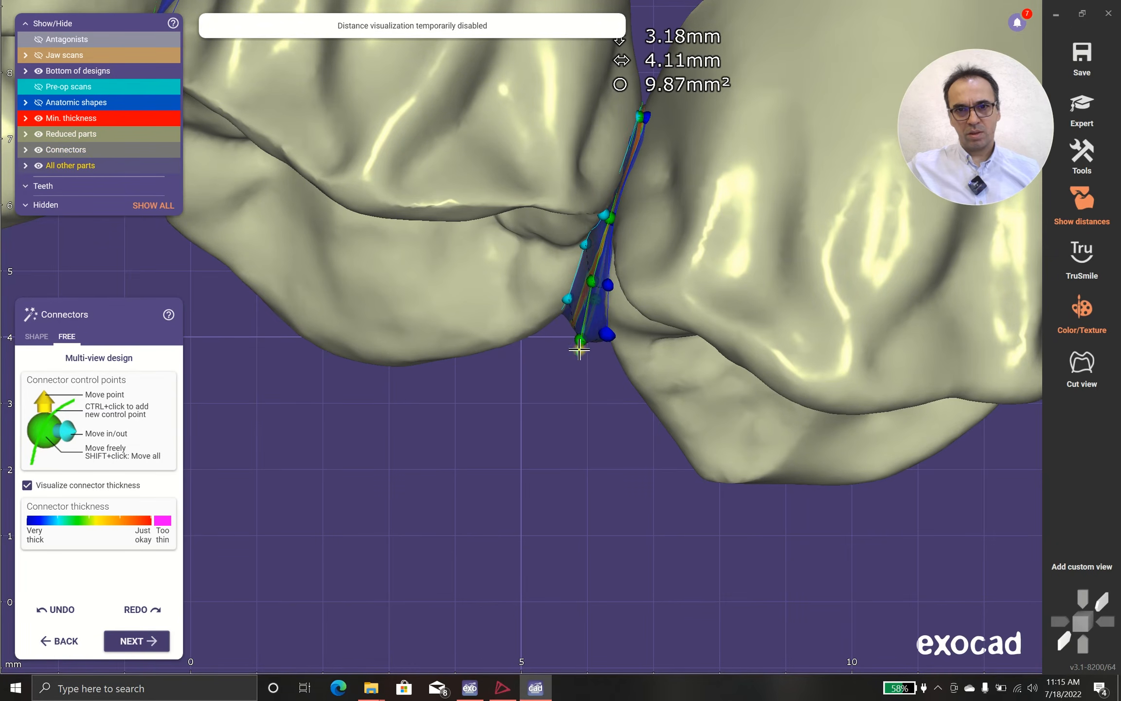
left_click_drag(586, 310, 592, 301)
Extend the facial end of the pontic-to-premolar connector toward the gingiva by moving its upper center control point
scroll(613, 242, "down", 5)
scroll(558, 180, "up", 4)
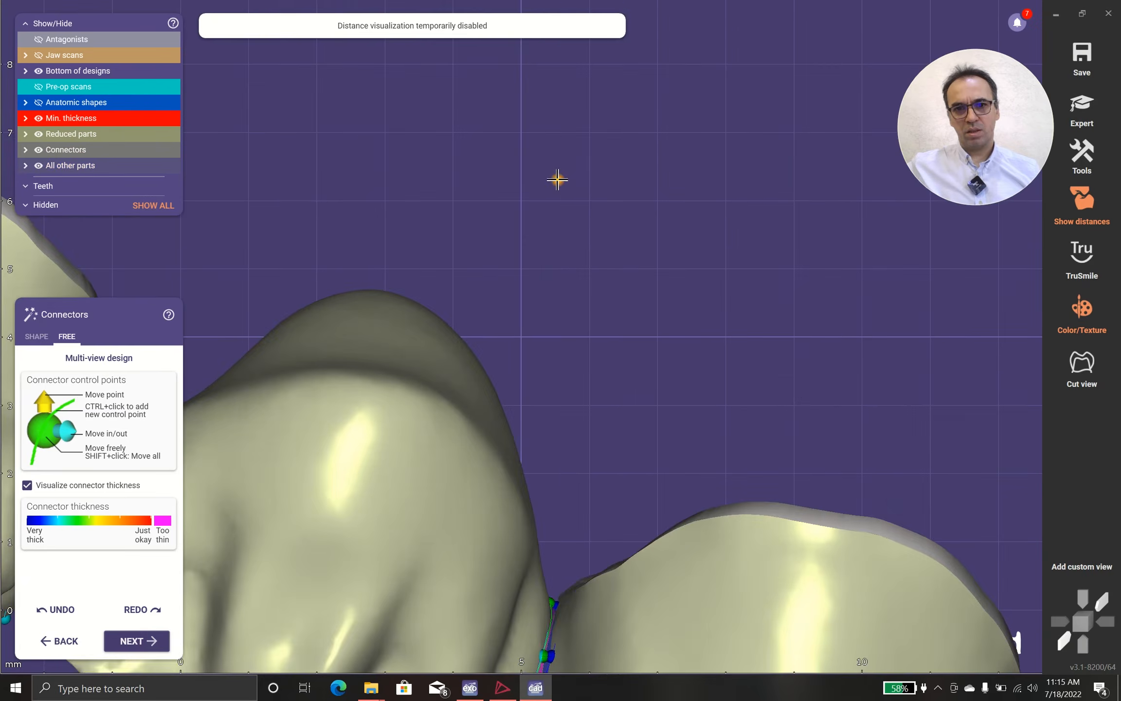
scroll(550, 251, "up", 4)
middle_click_drag(550, 251, 550, 543)
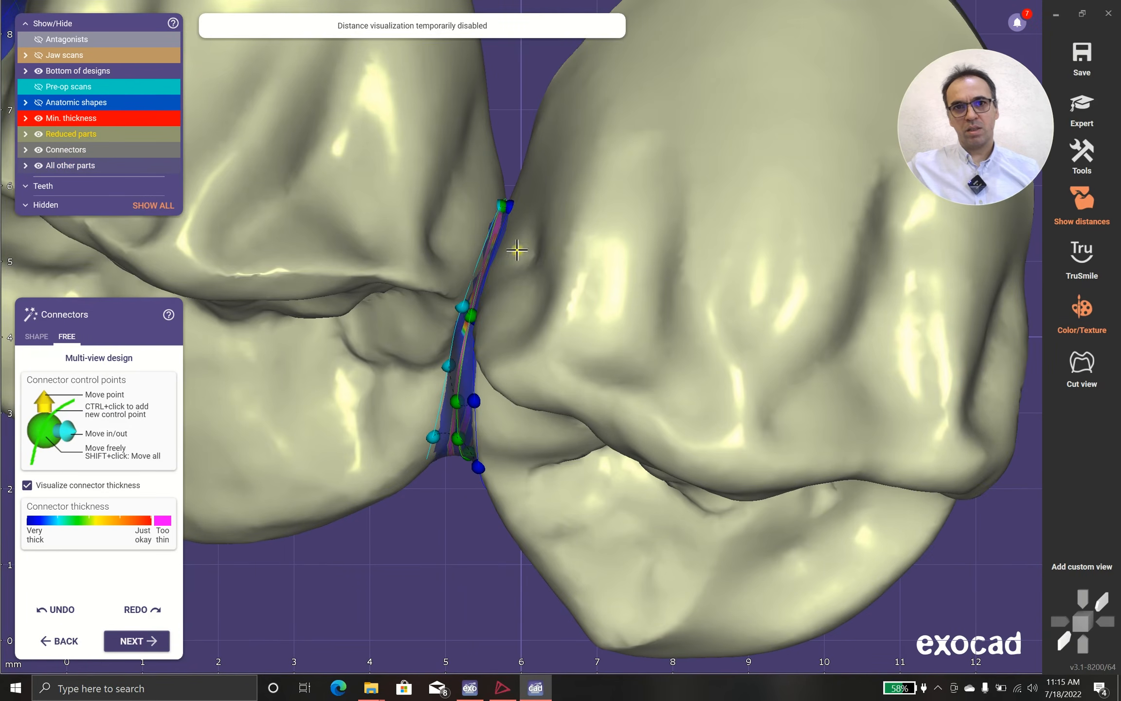
left_click_drag(489, 161, 514, 145)
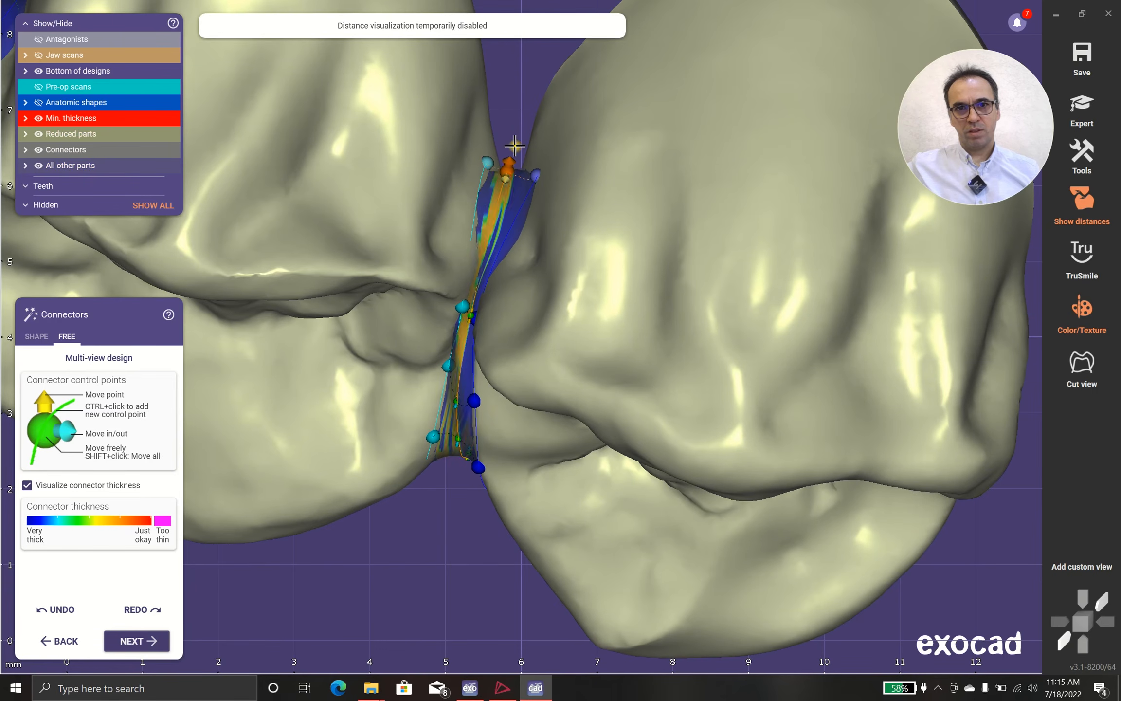
Enlarge the pontic-to-premolar connector from the gingival side by repositioning the control points at its facial end
scroll(528, 161, "down", 2)
right_click_drag(537, 189, 463, 108)
scroll(496, 262, "down", 5)
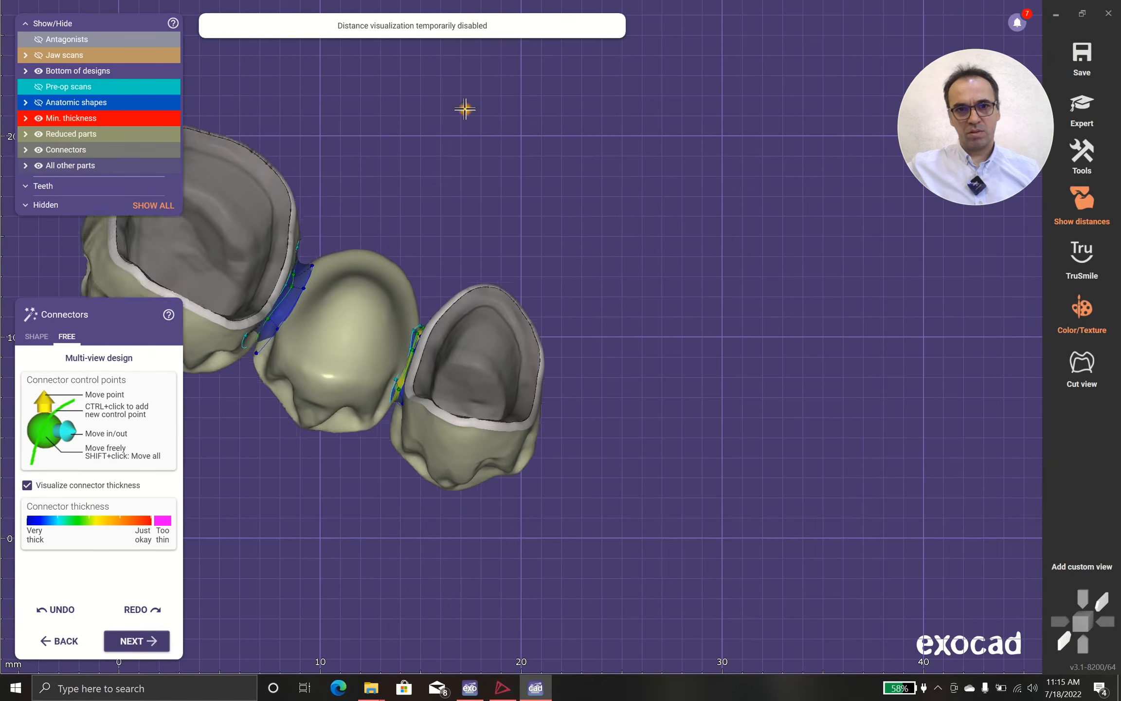
scroll(408, 233, "up", 5)
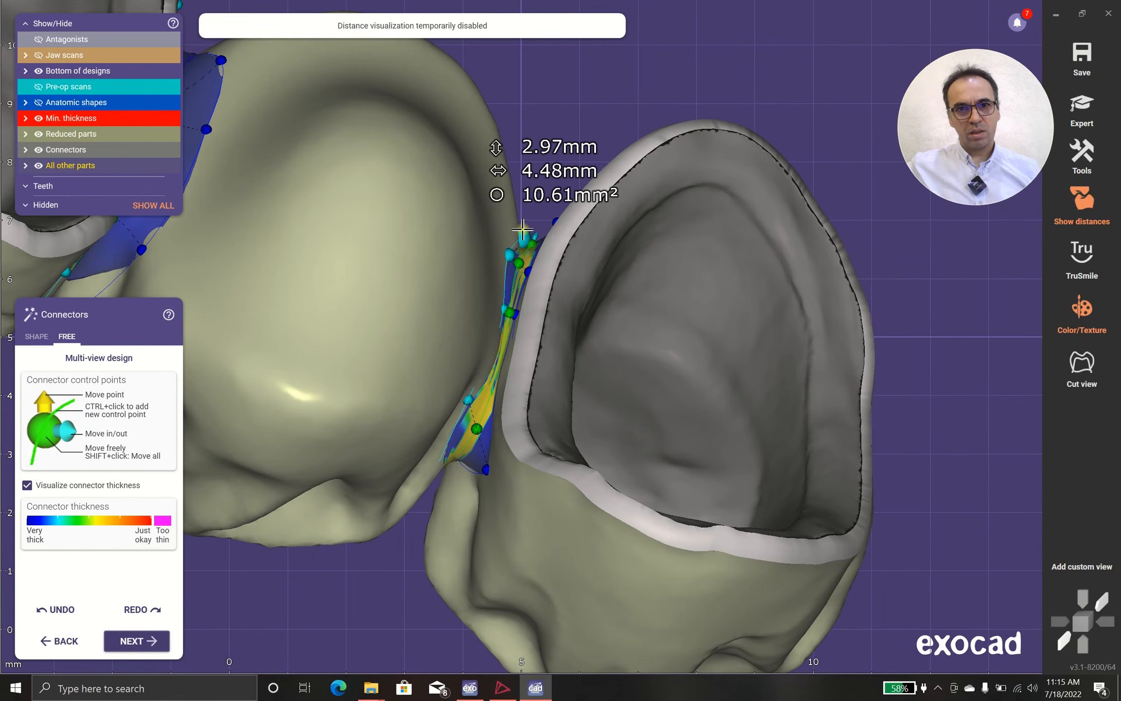
right_click_drag(520, 221, 594, 230)
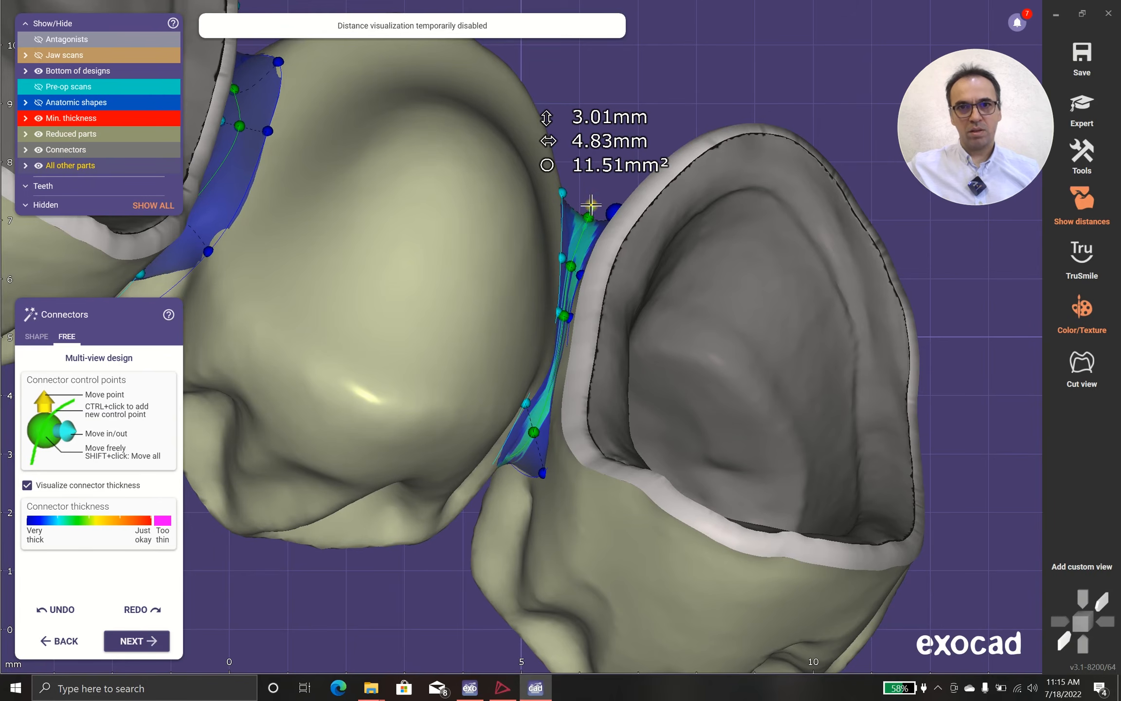
Reshape the palatal side of the molar-to-pontic connector and adjust its gingival edge with the center control points
scroll(590, 206, "down", 3)
right_click_drag(581, 241, 571, 239)
scroll(549, 246, "down", 7)
middle_click_drag(571, 162, 520, 303)
right_click_drag(519, 302, 508, 421)
middle_click_drag(536, 217, 498, 388)
scroll(499, 388, "up", 5)
right_click_drag(498, 388, 416, 423)
scroll(500, 388, "up", 5)
scroll(515, 524, "up", 6)
middle_click_drag(416, 423, 495, 391)
right_click_drag(496, 390, 496, 393)
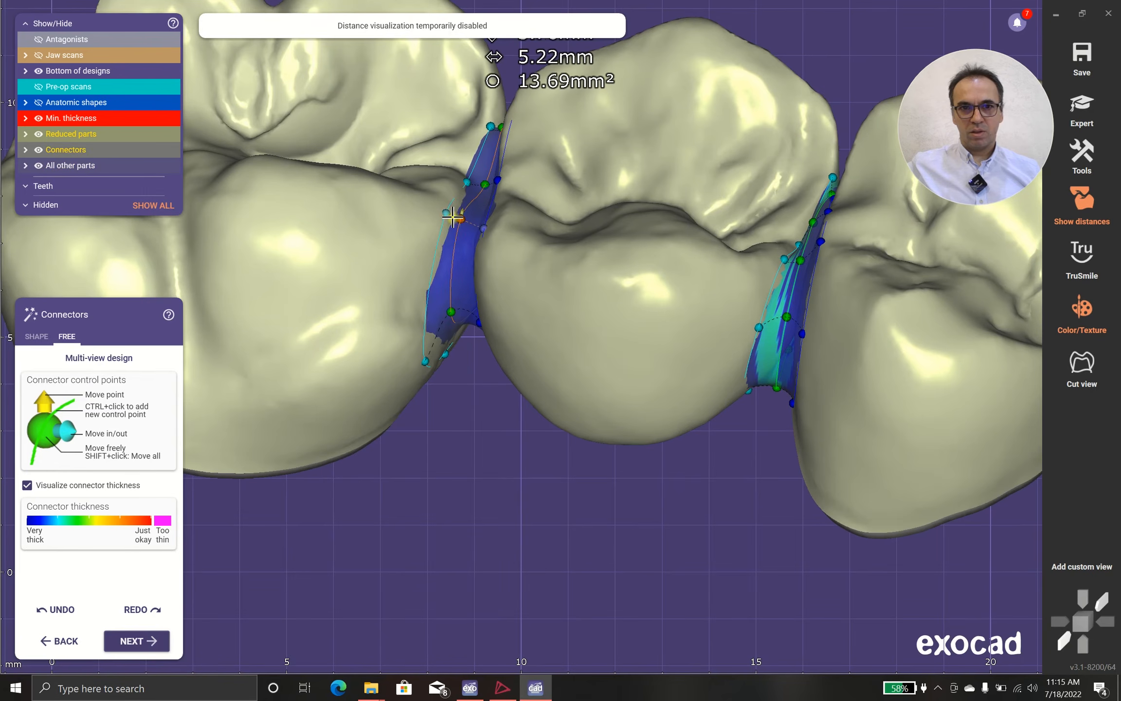
right_click_drag(457, 345, 468, 325)
middle_click_drag(468, 325, 423, 560)
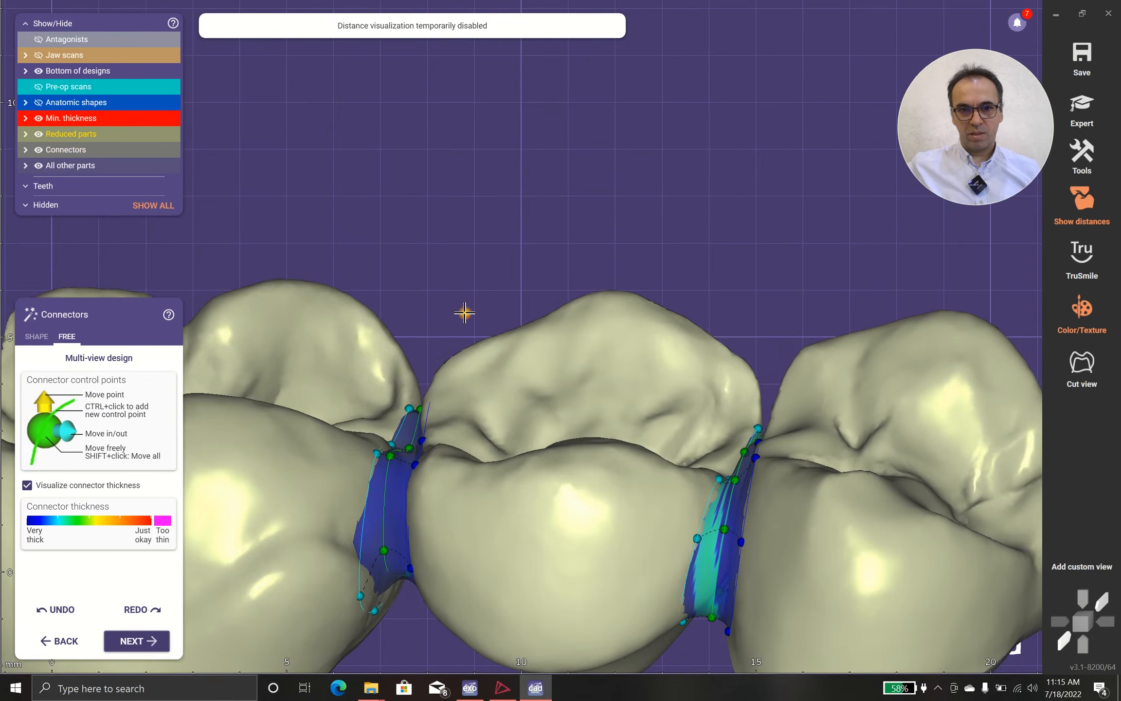
right_click_drag(466, 313, 373, 519)
scroll(373, 519, "up", 5)
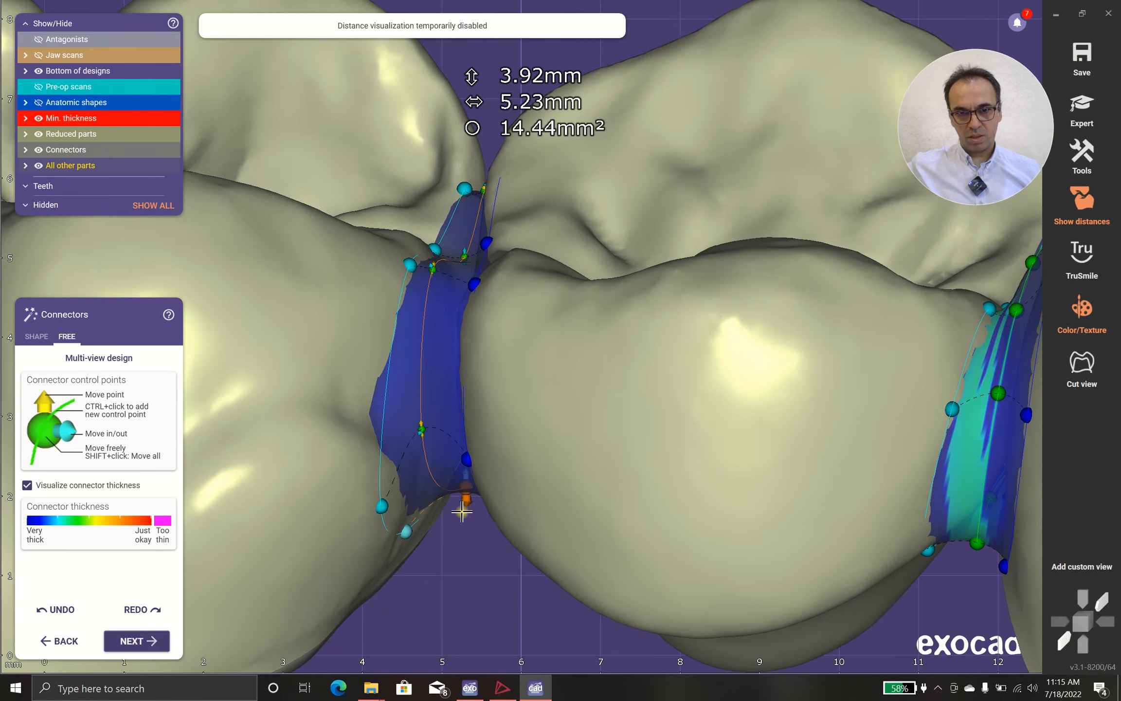
Check both connectors from the occlusal and palatal sides and complete the connector design
scroll(461, 511, "down", 10)
right_click_drag(498, 535, 396, 480)
scroll(397, 473, "down", 1)
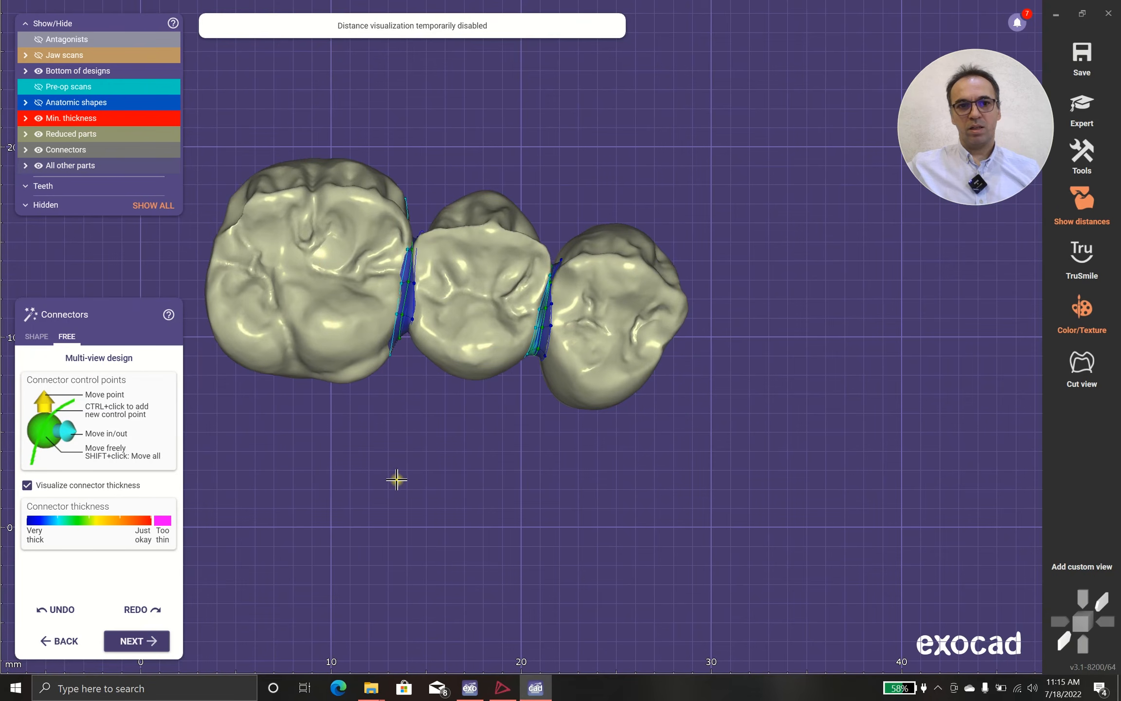
right_click_drag(268, 506, 480, 351)
scroll(472, 361, "down", 5)
right_click_drag(412, 504, 264, 553)
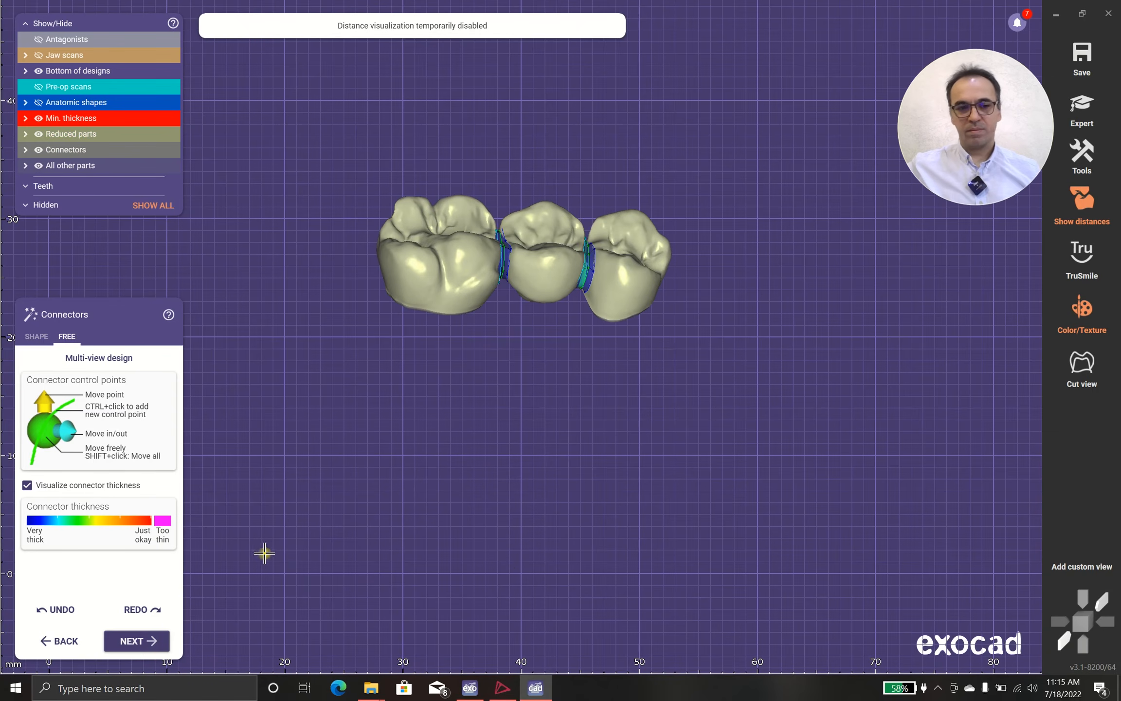
left_click(131, 640)
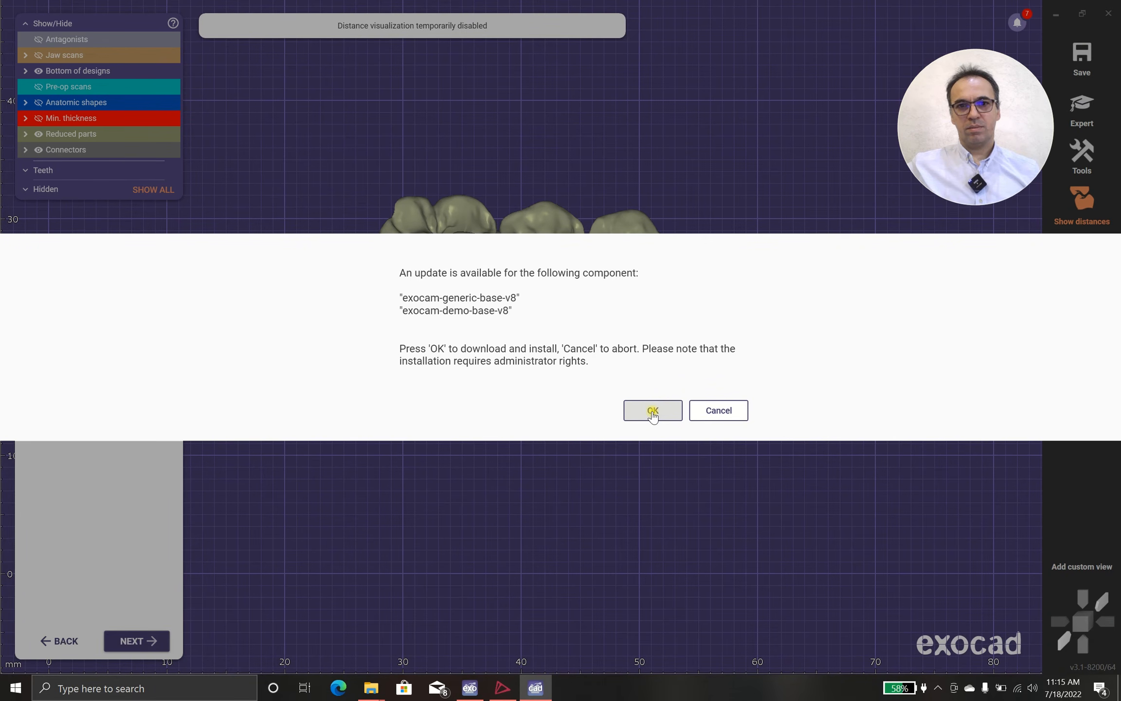
Decline the exocam component update and proceed to merging the restorations without assigning a production blank
left_click(705, 414)
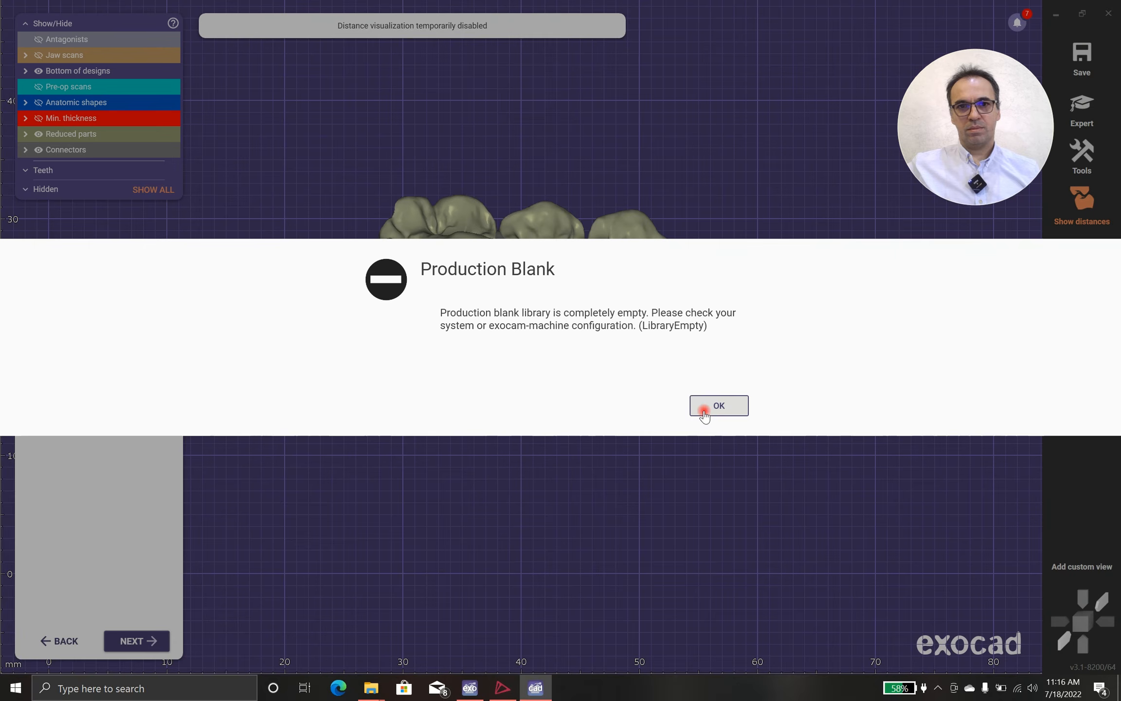
left_click(704, 414)
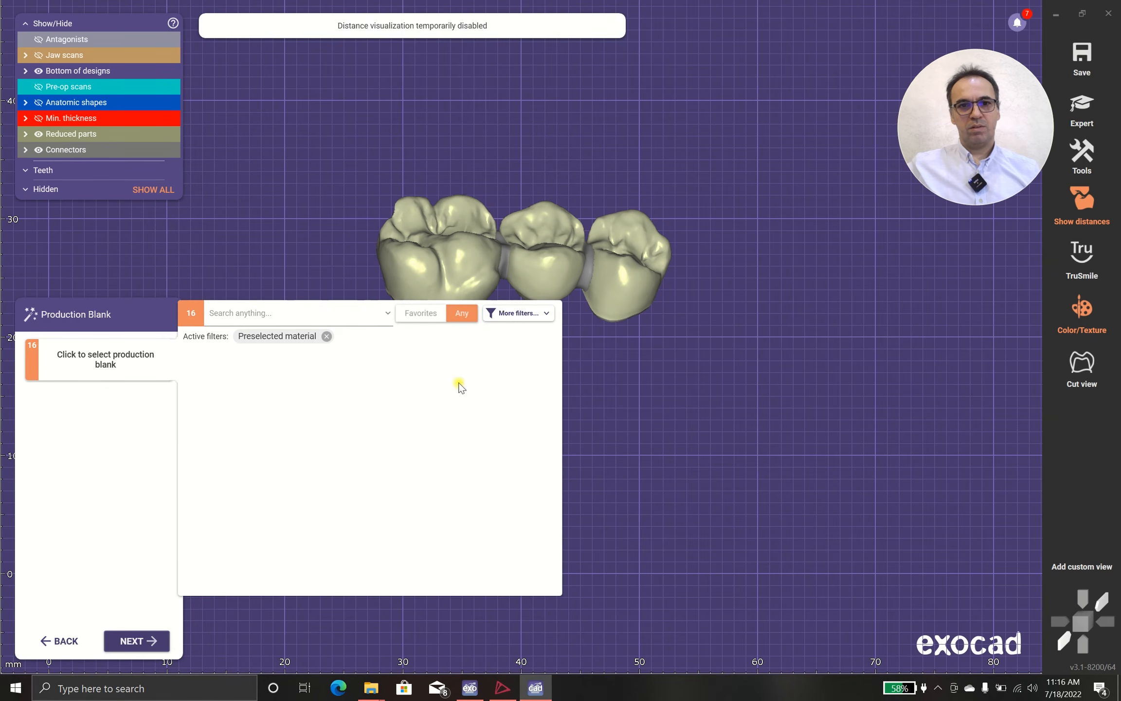
left_click(128, 641)
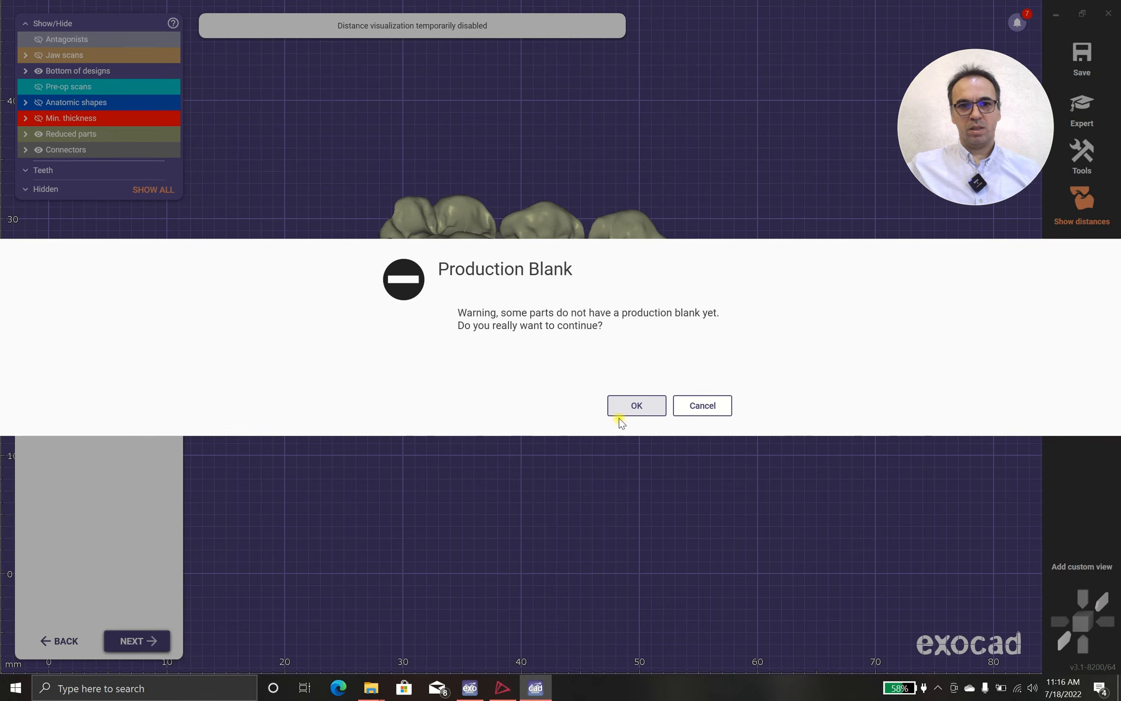
left_click(625, 407)
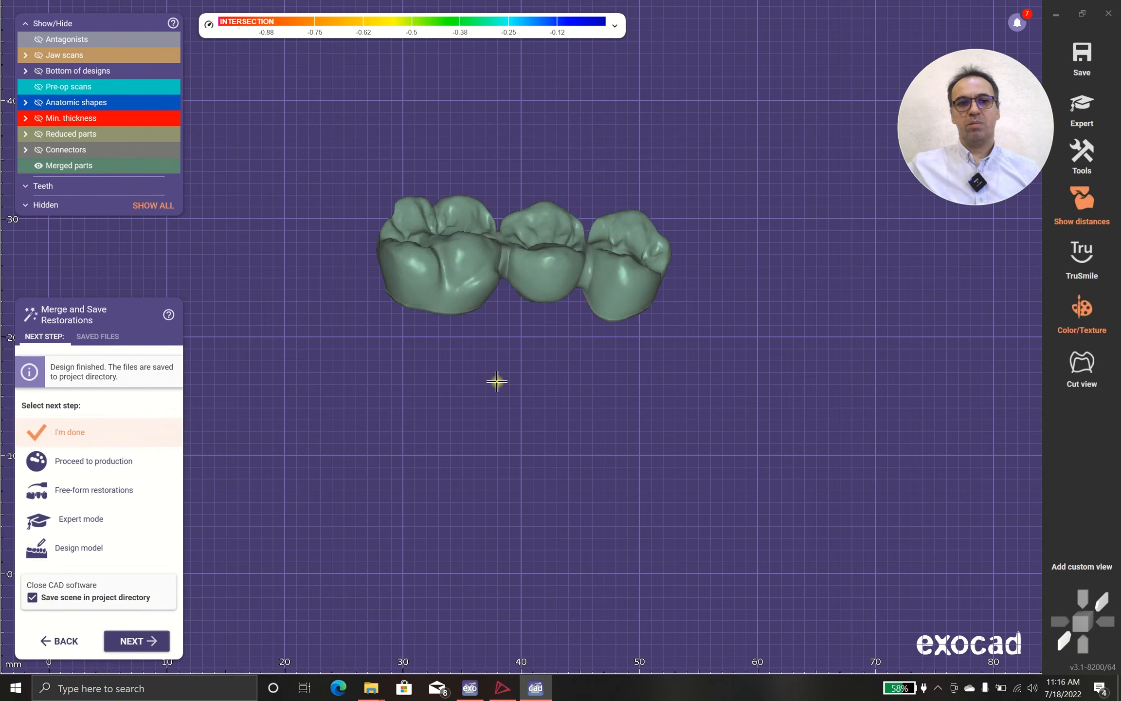
Inspect the merged bridge from different directions and display it with the TruSmile rendering
right_click_drag(608, 384, 608, 381)
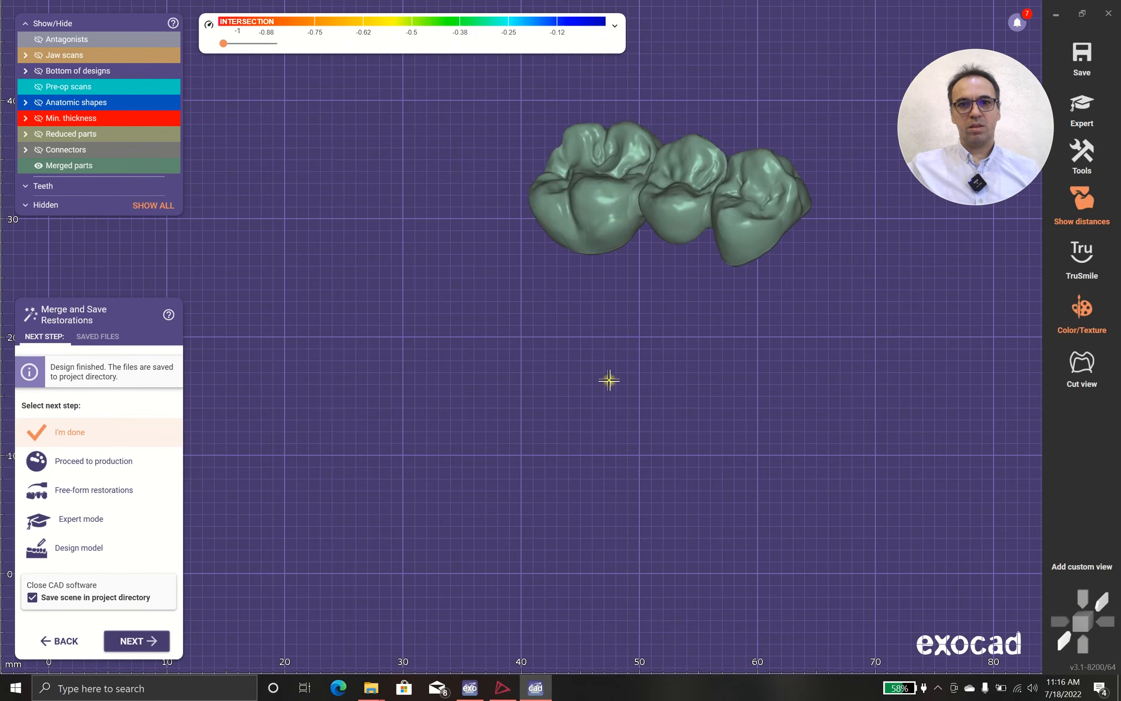
middle_click_drag(608, 380, 396, 611)
scroll(616, 348, "down", 4)
right_click_drag(607, 379, 605, 388)
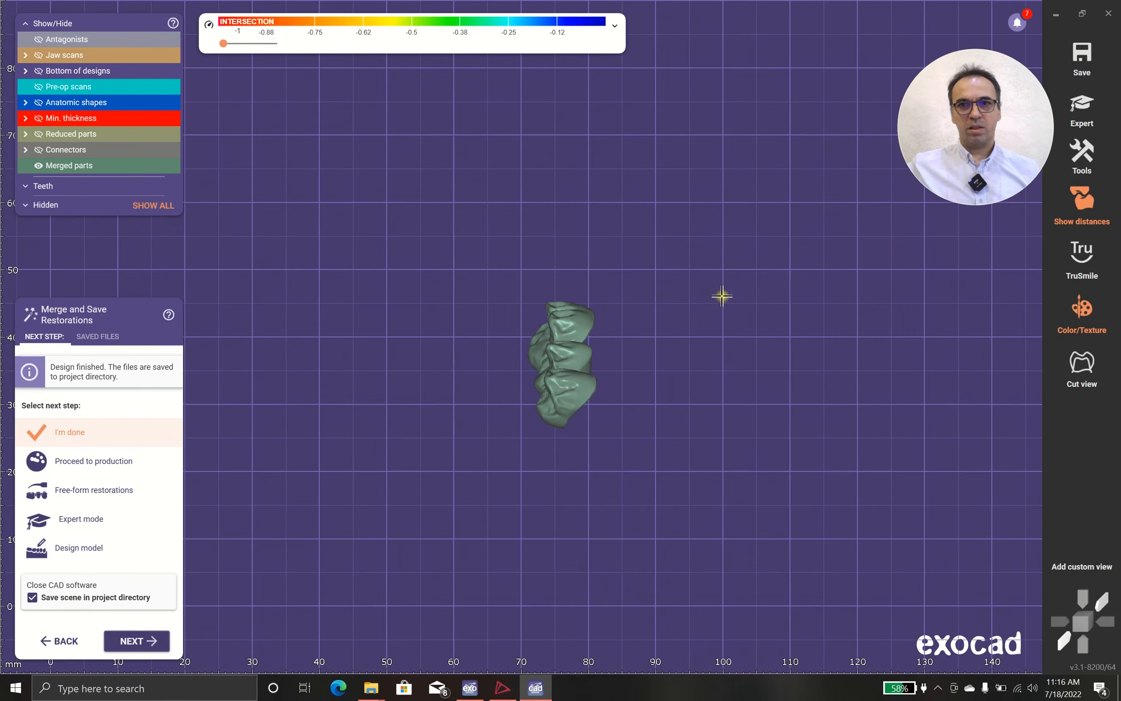
left_click(1083, 260)
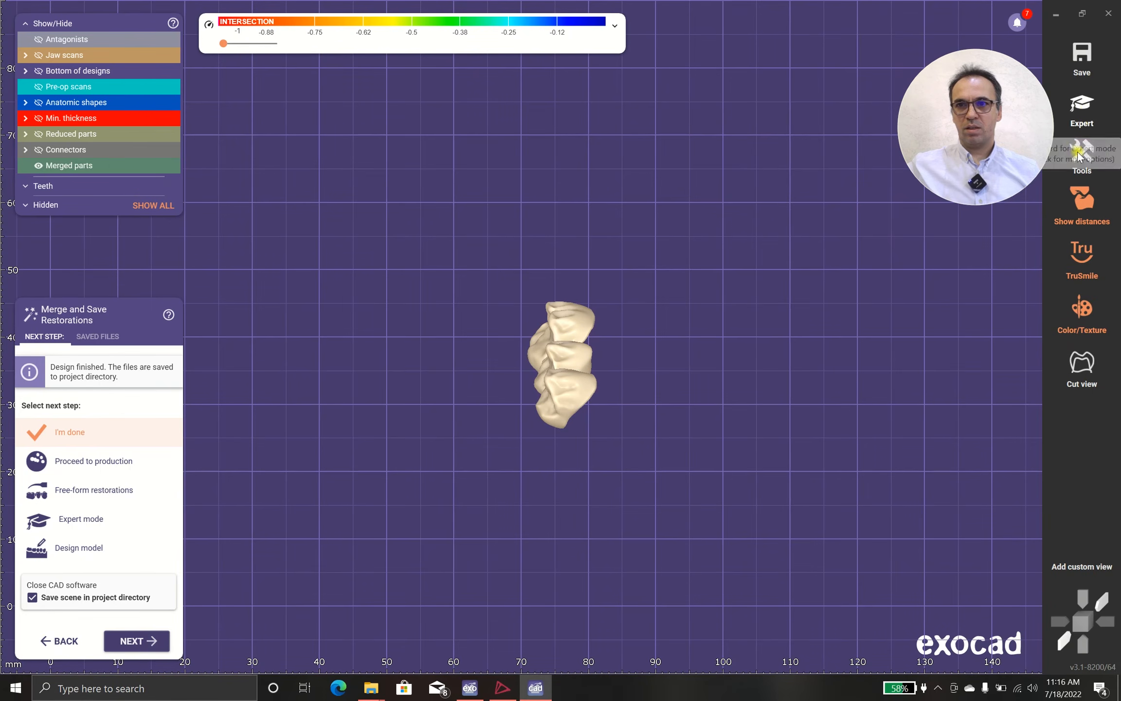
Show the jaw scans and antagonists to examine the bridge within the full dentition
left_click(39, 55)
right_click_drag(319, 324, 480, 351)
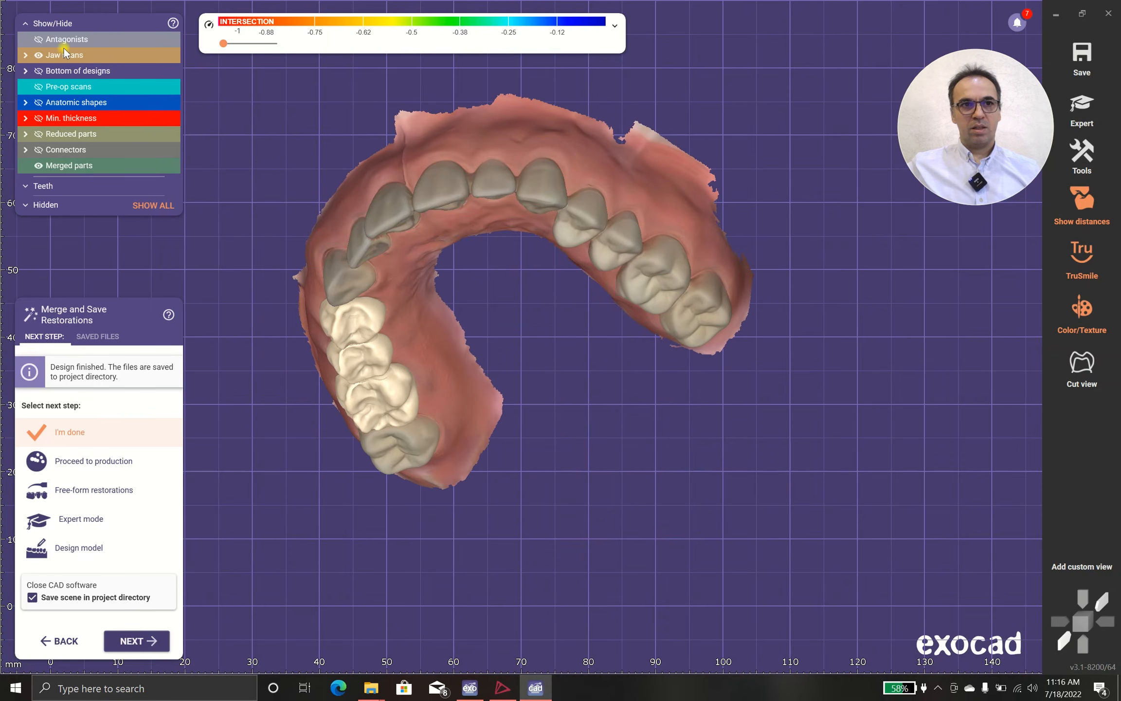
left_click(52, 48)
right_click_drag(401, 161, 354, 358)
scroll(353, 358, "up", 4)
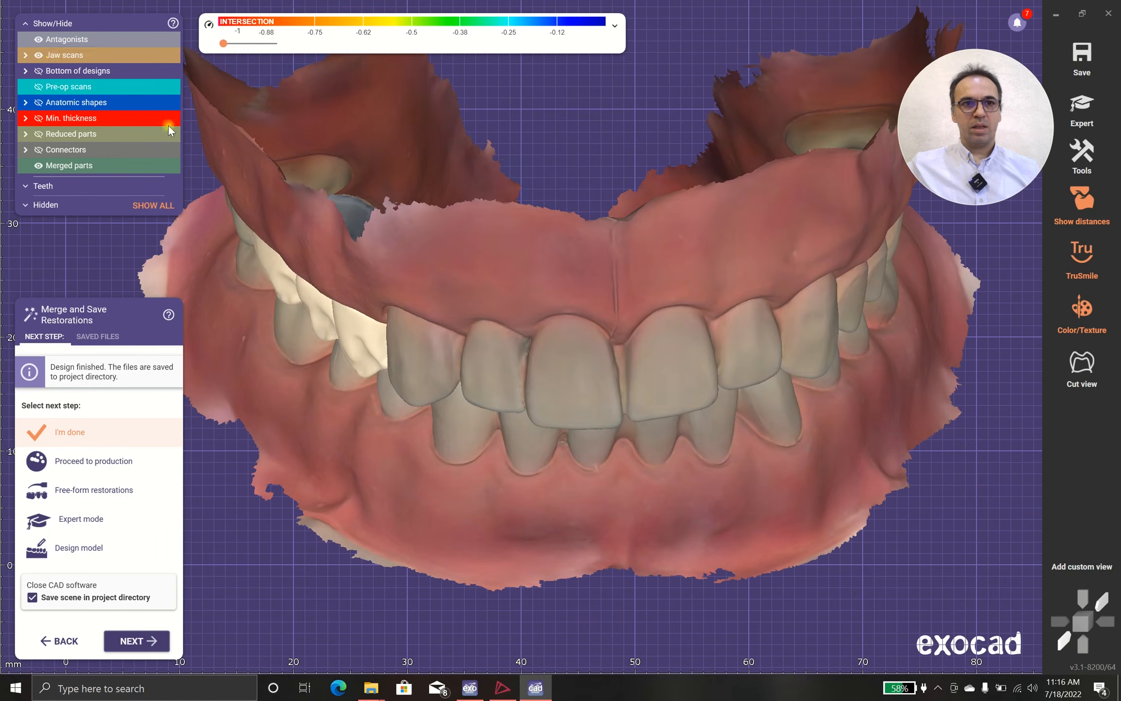
Hide the jaw scans and antagonists and examine the merged bridge alone from the occlusal side
left_click(39, 55)
left_click(38, 39)
right_click_drag(376, 253, 420, 392)
right_click_drag(421, 464, 413, 312)
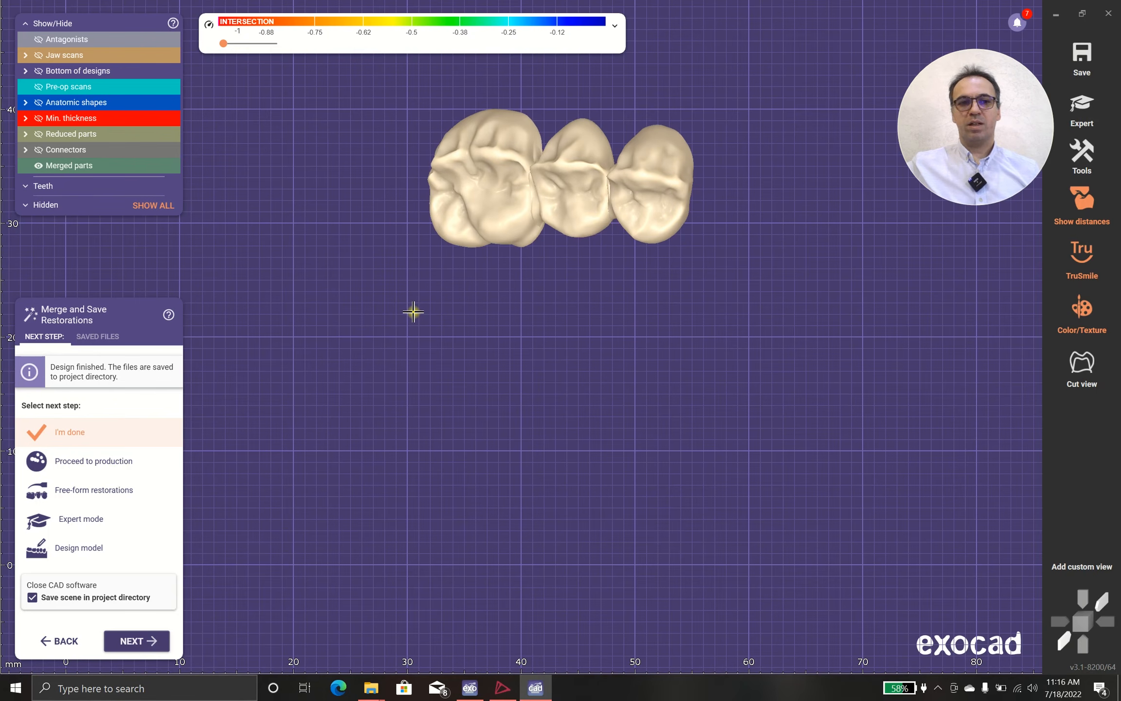
left_click(937, 687)
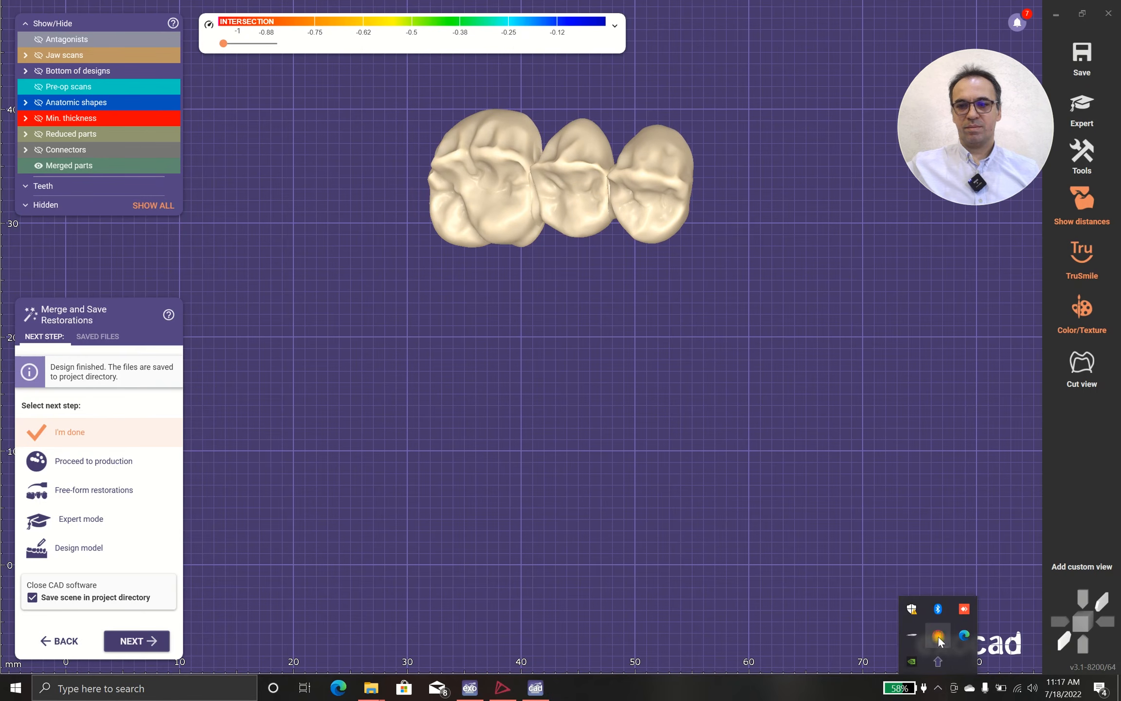